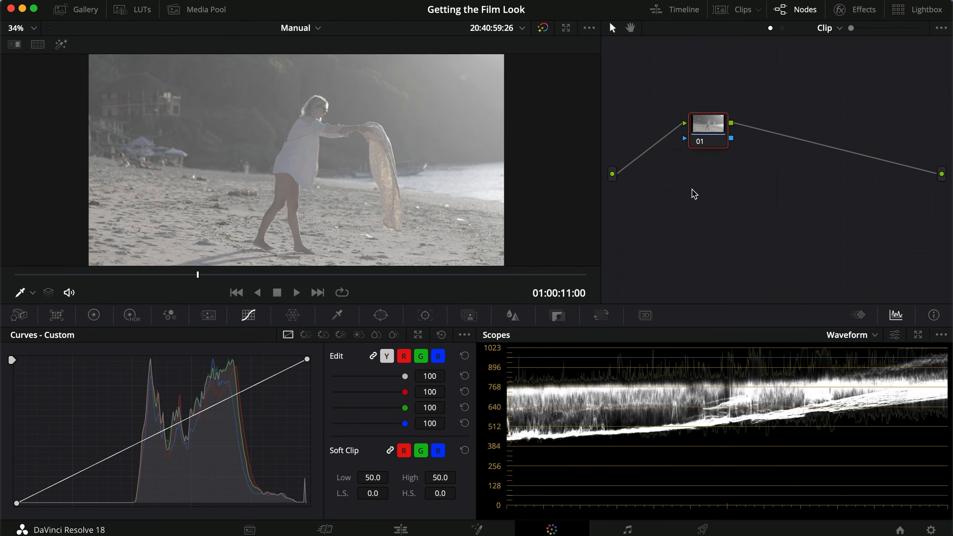
- Apply a Color Space Transform effect to node 01
{"action": "left_click_drag", "start_coordinate": [716, 135], "coordinate": [670, 123]}
{"action": "left_click", "coordinate": [862, 10]}
{"action": "scroll", "coordinate": [778, 278], "scroll_direction": "up", "scroll_amount": 10}
{"action": "left_click_drag", "start_coordinate": [794, 263], "coordinate": [506, 116]}
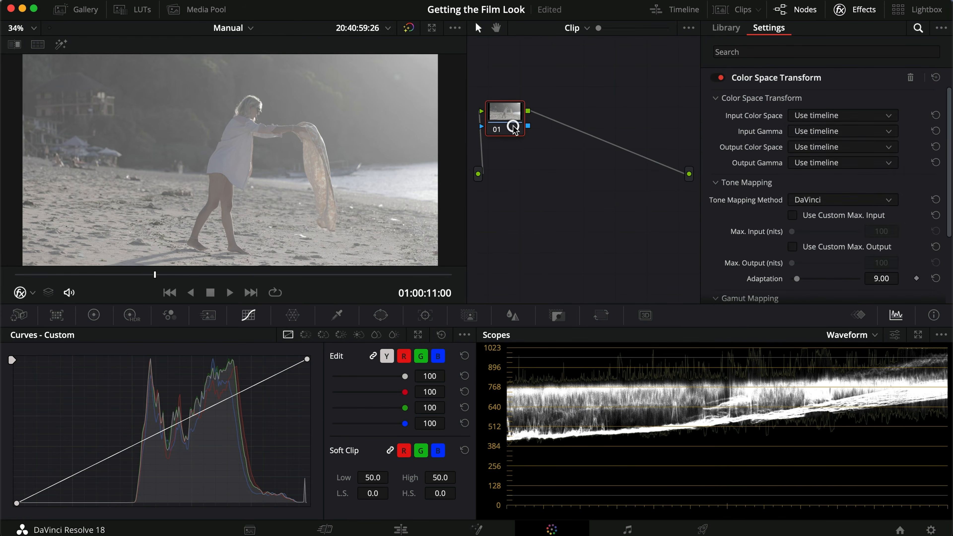
- Set node 01's transform input color space to Canon Cinema Gamut and its input gamma to Canon Log 3
{"action": "left_click", "coordinate": [851, 117]}
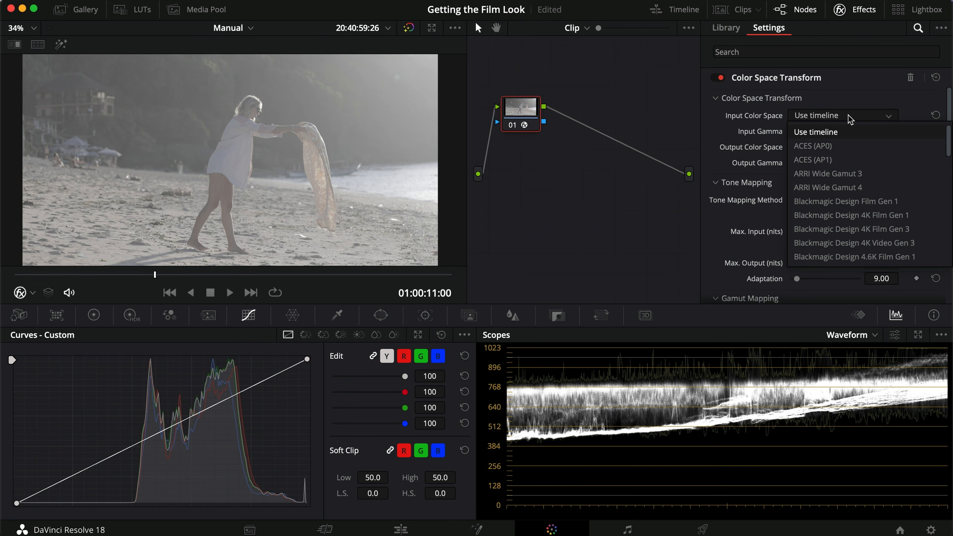
{"action": "key", "text": "c"}
{"action": "key", "text": "Return"}
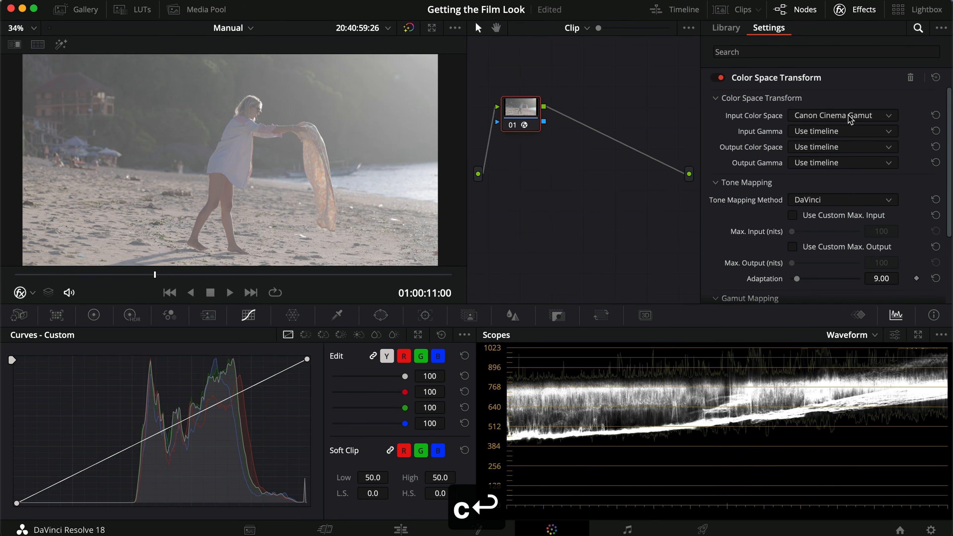
{"action": "left_click", "coordinate": [832, 132]}
{"action": "key", "text": "c"}
{"action": "key", "text": "Down"}
{"action": "key", "text": "Down"}
{"action": "key", "text": "Return"}
- Set node 01's transform output to DaVinci Wide Gamut color space and DaVinci Intermediate gamma
{"action": "left_click", "coordinate": [838, 148]}
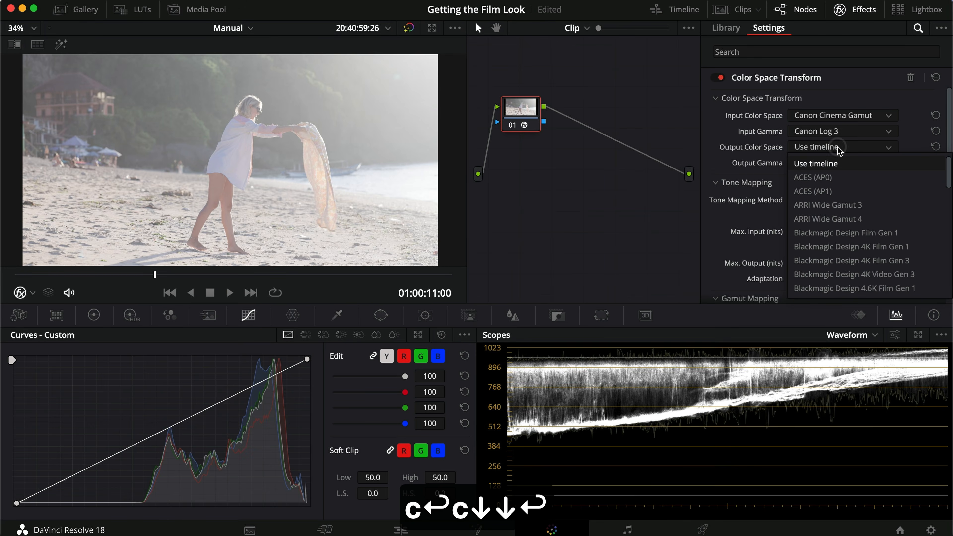
{"action": "key", "text": "d"}
{"action": "key", "text": "Return"}
{"action": "left_click", "coordinate": [838, 164]}
{"action": "key", "text": "d"}
{"action": "key", "text": "Return"}
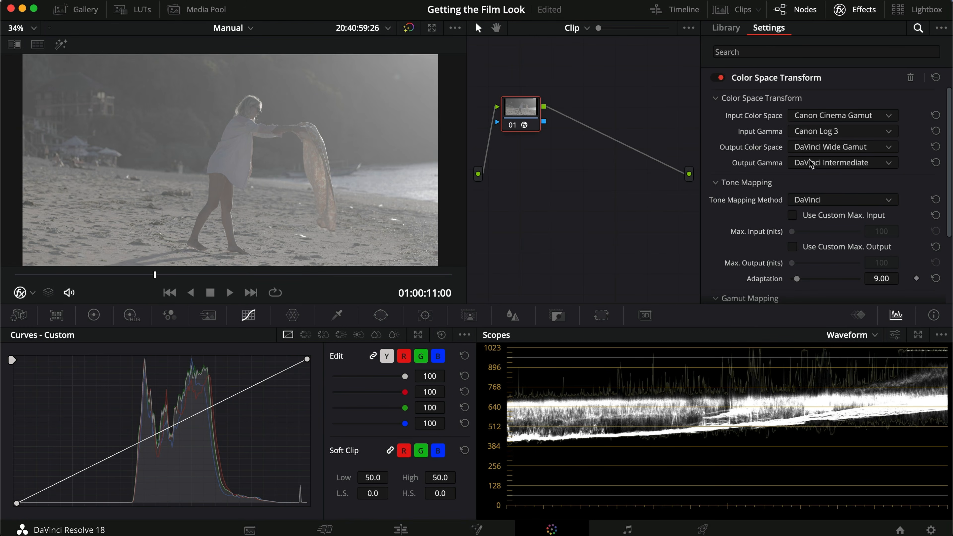
{"action": "left_click", "coordinate": [864, 11]}
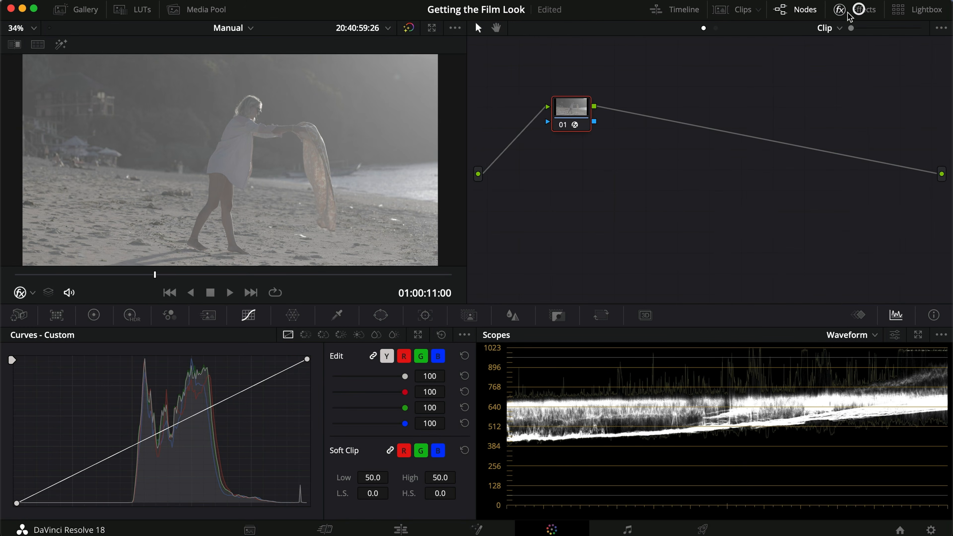
- Add a serial node after node 01, place it near the output, and copy node 01's Color Space Transform onto it
{"action": "left_click_drag", "start_coordinate": [575, 119], "coordinate": [549, 142]}
{"action": "key", "text": "alt+s"}
{"action": "left_click_drag", "start_coordinate": [602, 129], "coordinate": [818, 210]}
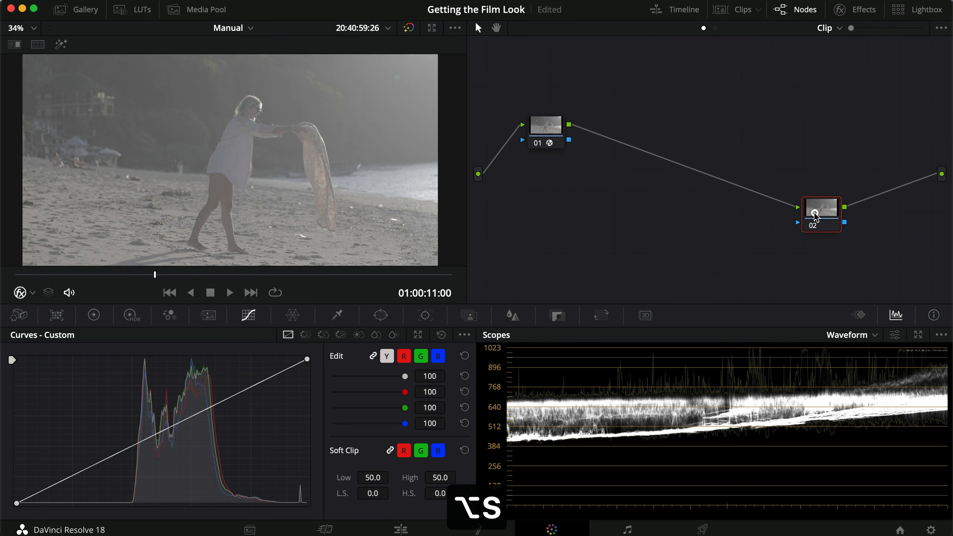
{"action": "key", "text": "super+c"}
{"action": "left_click", "coordinate": [823, 209]}
{"action": "key", "text": "super+v"}
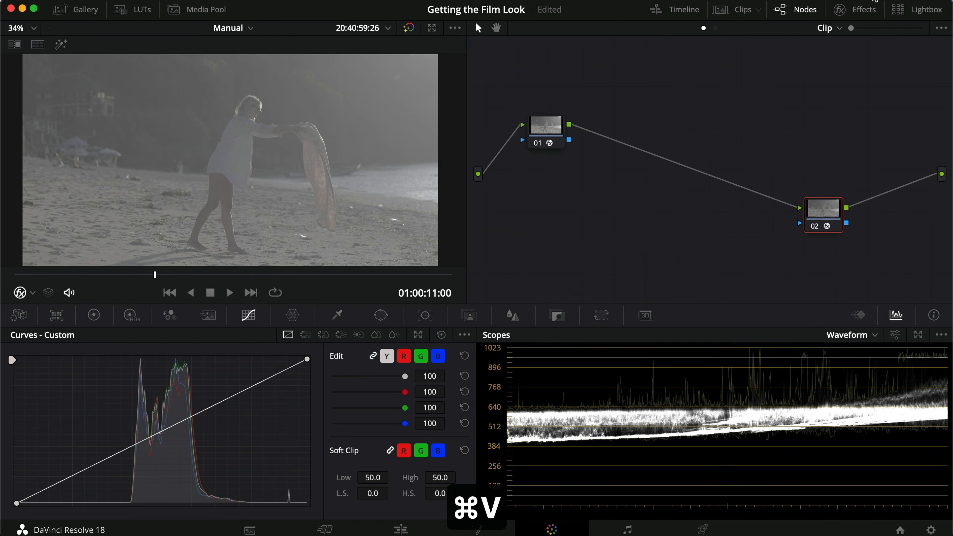
- Set node 02's transform input to DaVinci Wide Gamut color space and DaVinci Intermediate gamma
{"action": "left_click", "coordinate": [860, 9]}
{"action": "left_click", "coordinate": [840, 115]}
{"action": "key", "text": "d"}
{"action": "key", "text": "Return"}
{"action": "left_click", "coordinate": [840, 131]}
{"action": "key", "text": "d"}
{"action": "key", "text": "Return"}
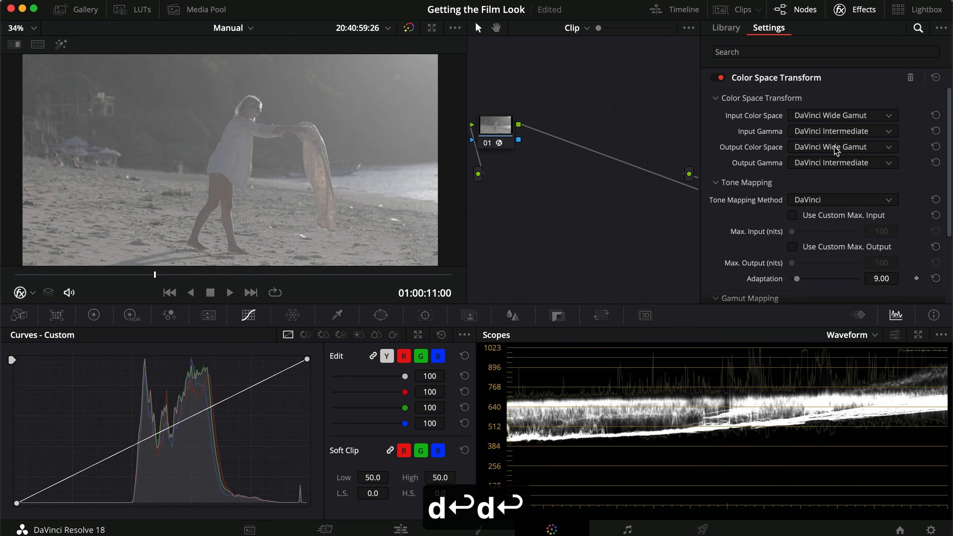
- Set node 02's transform output color space to Rec.709 and its output gamma to Gamma 2.4
{"action": "left_click", "coordinate": [836, 150]}
{"action": "key", "text": "r"}
{"action": "key", "text": "Return"}
{"action": "left_click", "coordinate": [840, 164]}
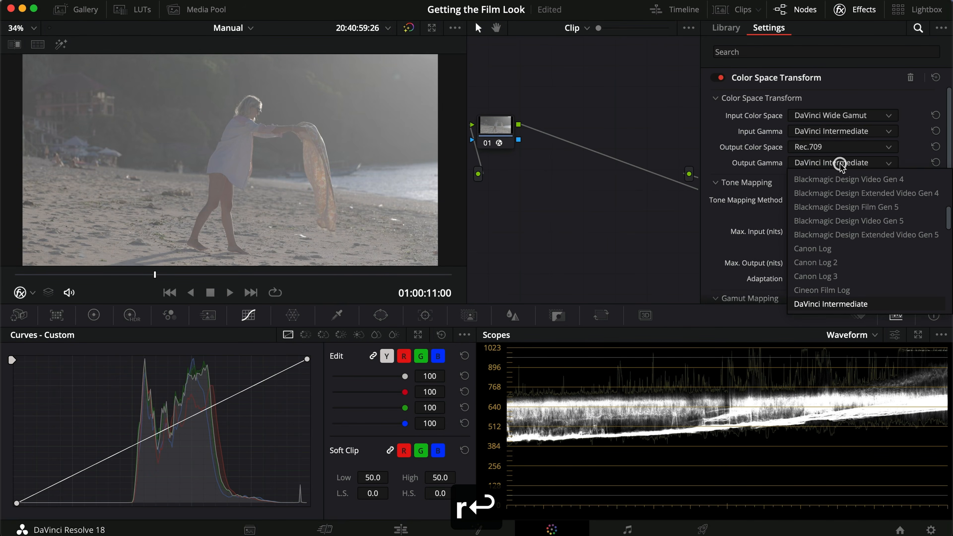
{"action": "key", "text": "g"}
{"action": "key", "text": "Down"}
{"action": "key", "text": "Return"}
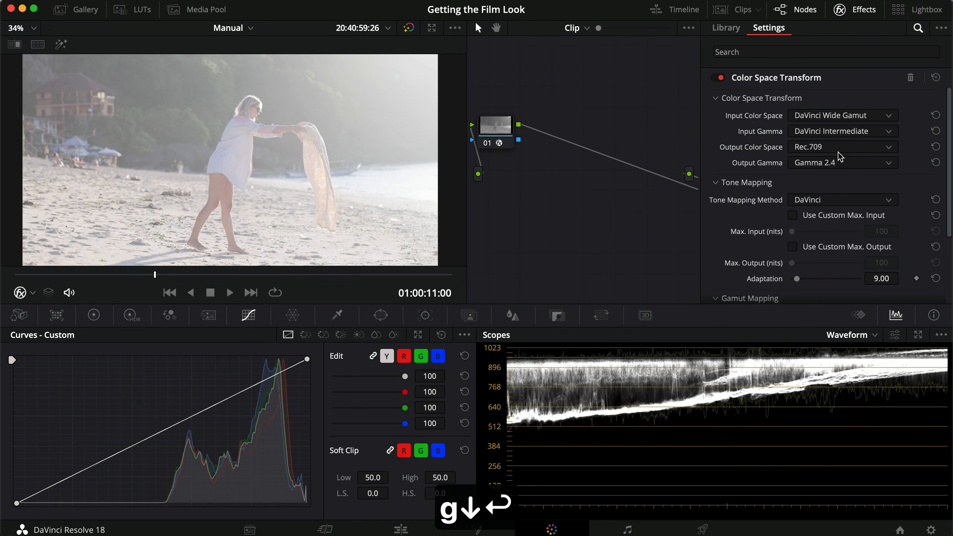
{"action": "left_click", "coordinate": [862, 9]}
- Insert two serial nodes between the input and output Color Space Transform nodes and arrange them in the graph
{"action": "left_click_drag", "start_coordinate": [821, 217], "coordinate": [777, 230]}
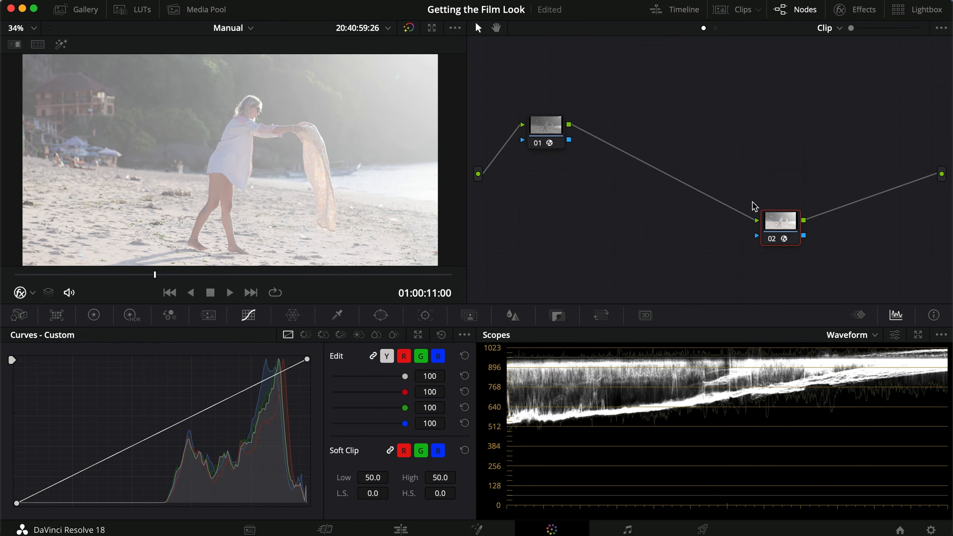
{"action": "left_click", "coordinate": [533, 121]}
{"action": "key", "text": "alt+s"}
{"action": "left_click_drag", "start_coordinate": [588, 144], "coordinate": [552, 207]}
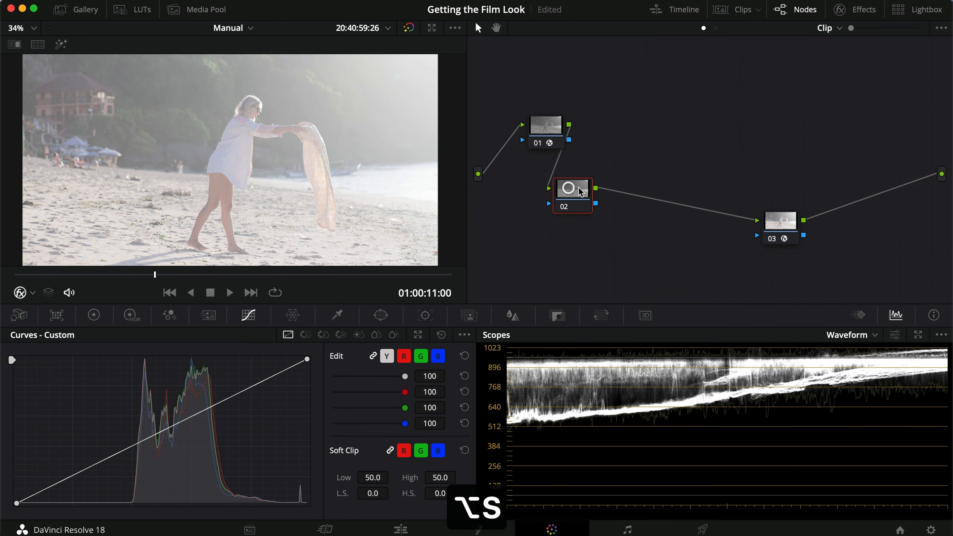
{"action": "key", "text": "alt+s"}
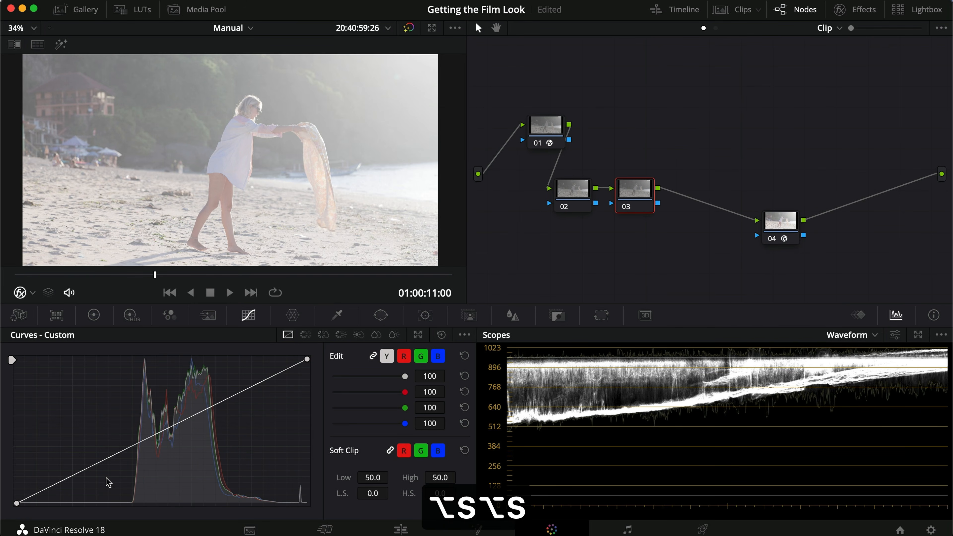
- Shape an S-curve on node 03's custom curve, lowering the shadows and raising the highlights
{"action": "left_click_drag", "start_coordinate": [110, 457], "coordinate": [111, 476]}
{"action": "left_click_drag", "start_coordinate": [251, 391], "coordinate": [218, 387]}
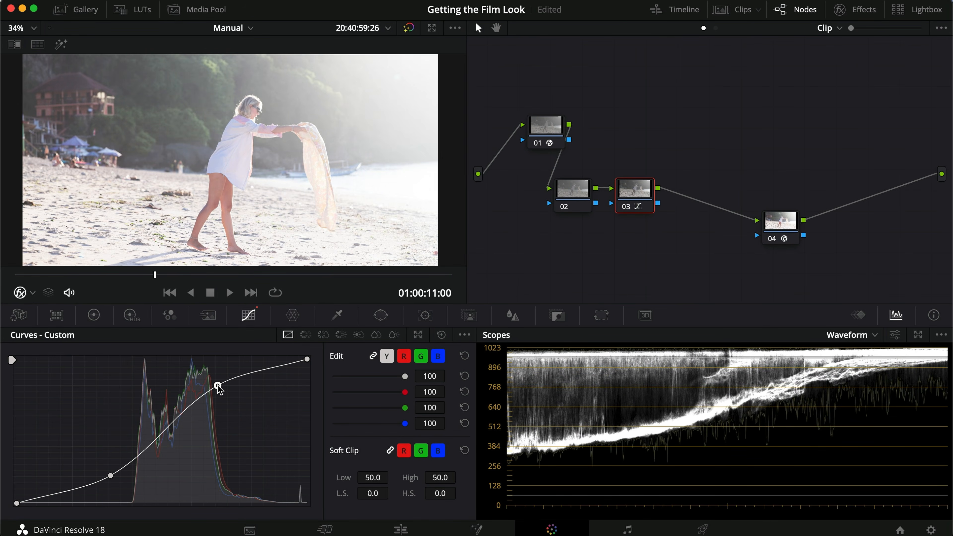
{"action": "left_click_drag", "start_coordinate": [110, 476], "coordinate": [113, 476]}
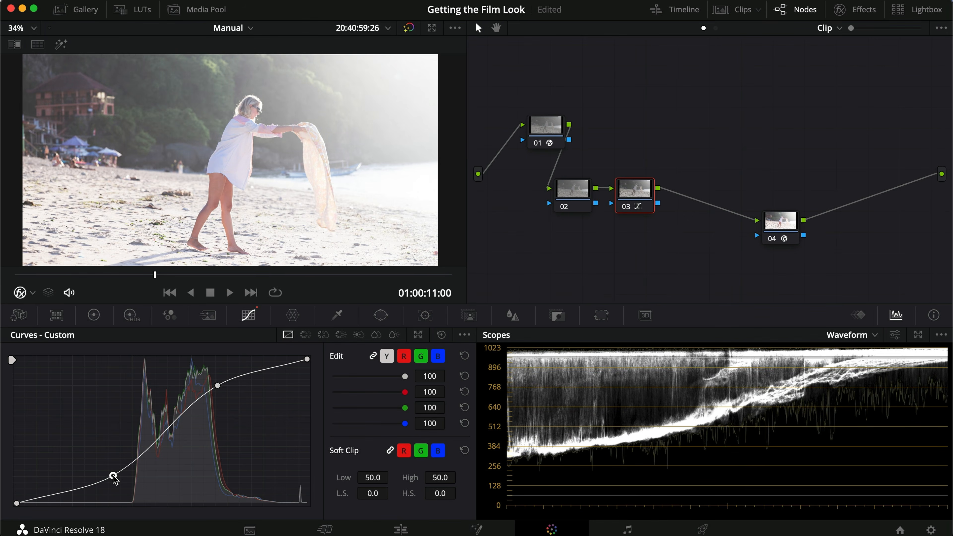
- Darken the clip in node 02's primary color wheels with Offset at 18.85, Lift at -0.04 and Gain at 0.94
{"action": "left_click_drag", "start_coordinate": [63, 274], "coordinate": [133, 270]}
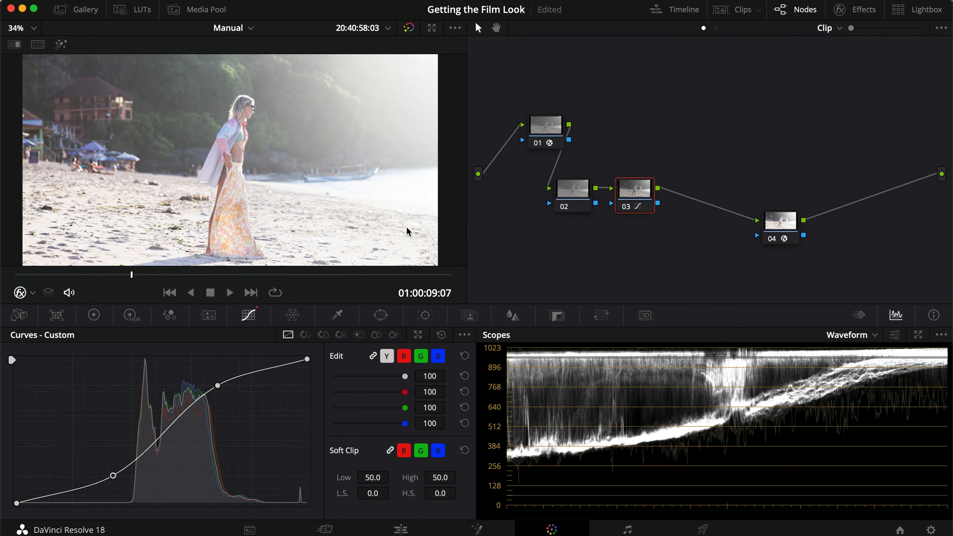
{"action": "left_click", "coordinate": [582, 198]}
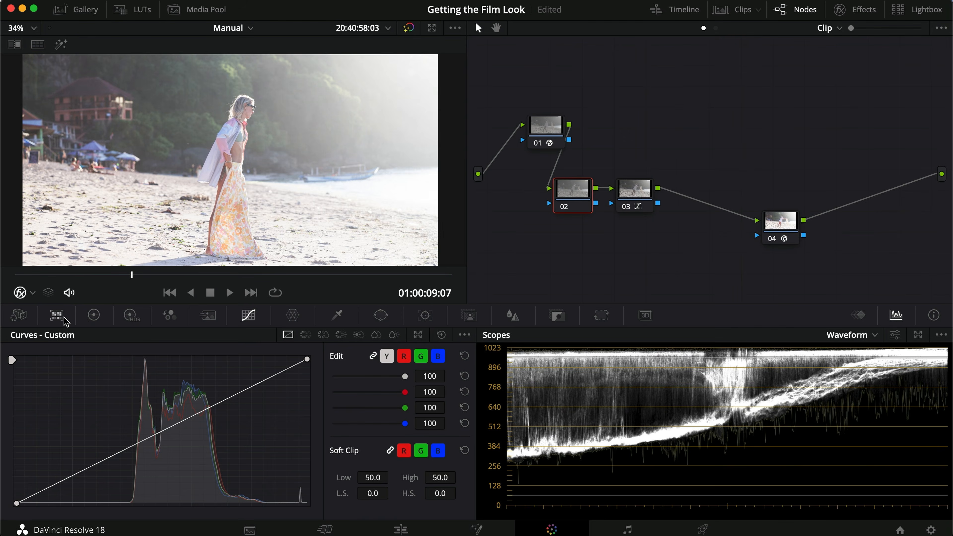
{"action": "left_click", "coordinate": [94, 315]}
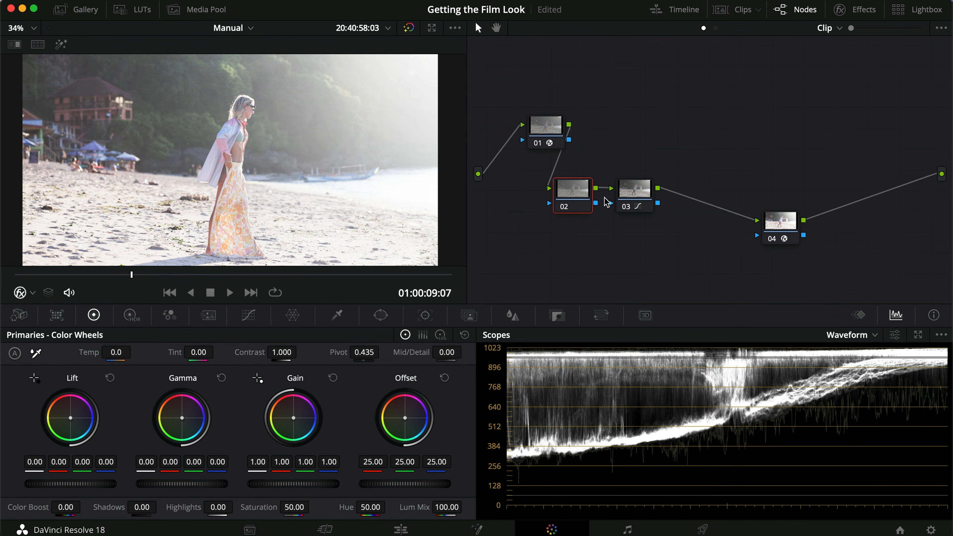
{"action": "left_click_drag", "start_coordinate": [402, 485], "coordinate": [251, 485]}
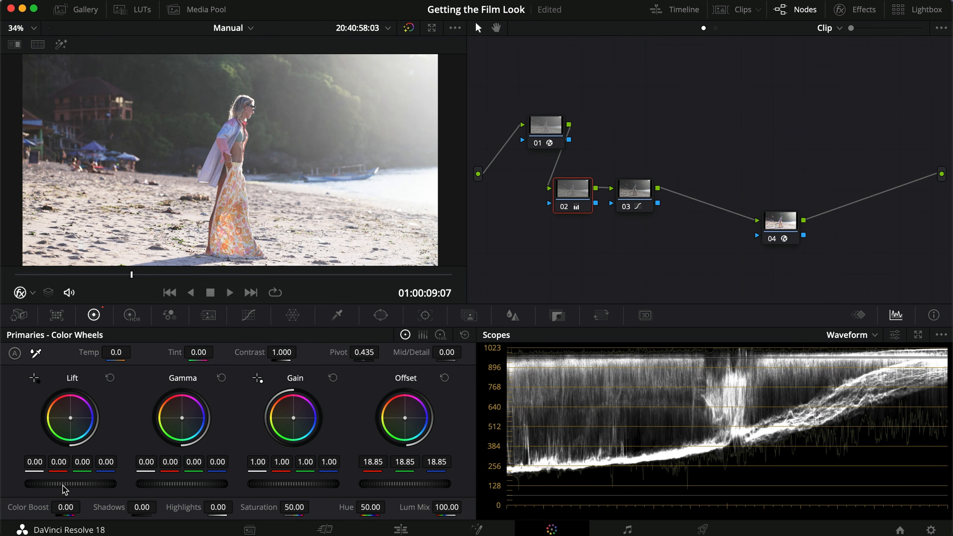
{"action": "left_click_drag", "start_coordinate": [64, 484], "coordinate": [23, 485]}
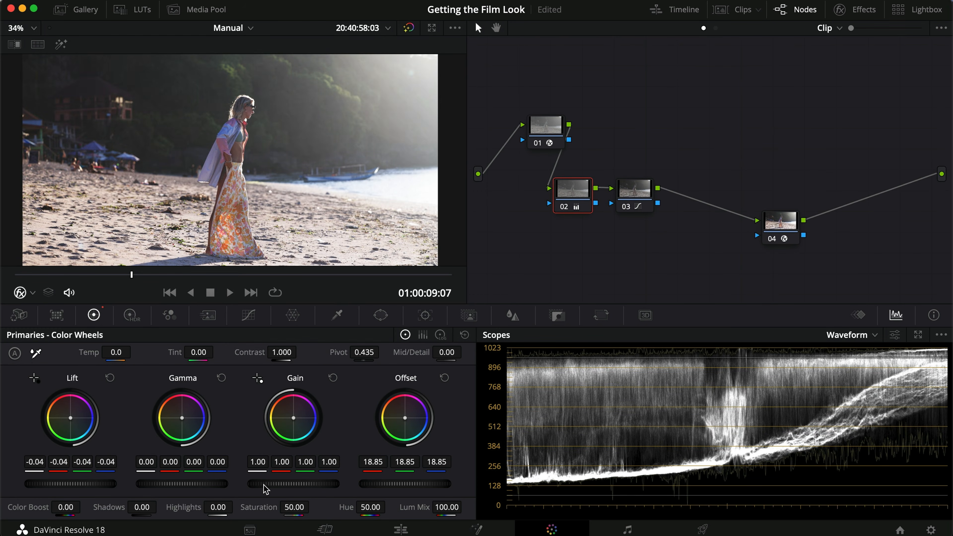
{"action": "left_click_drag", "start_coordinate": [300, 483], "coordinate": [252, 486]}
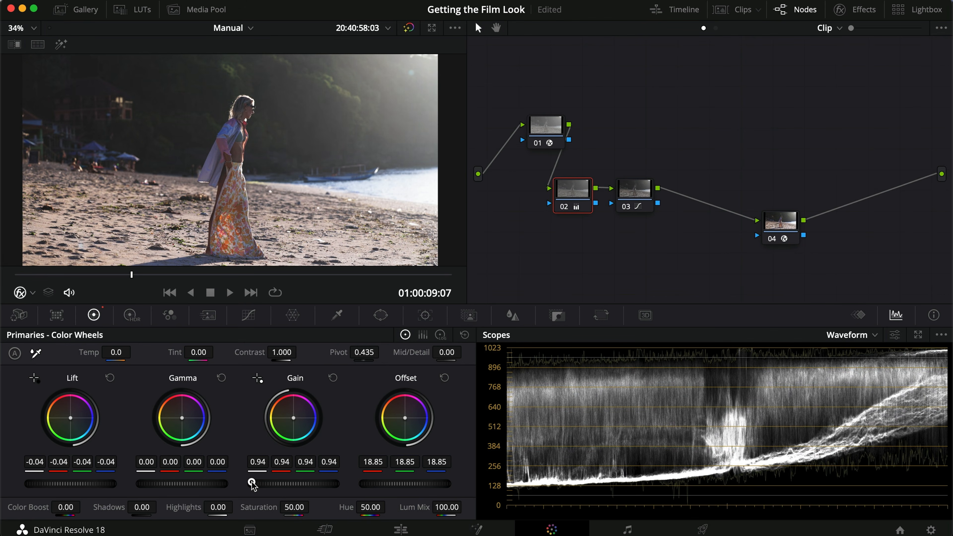
- Refine node 02's color wheels by setting Offset to 21.95, Gamma to 0.01 and Lift to -0.05
{"action": "left_click_drag", "start_coordinate": [380, 486], "coordinate": [462, 481]}
{"action": "left_click_drag", "start_coordinate": [202, 484], "coordinate": [210, 485]}
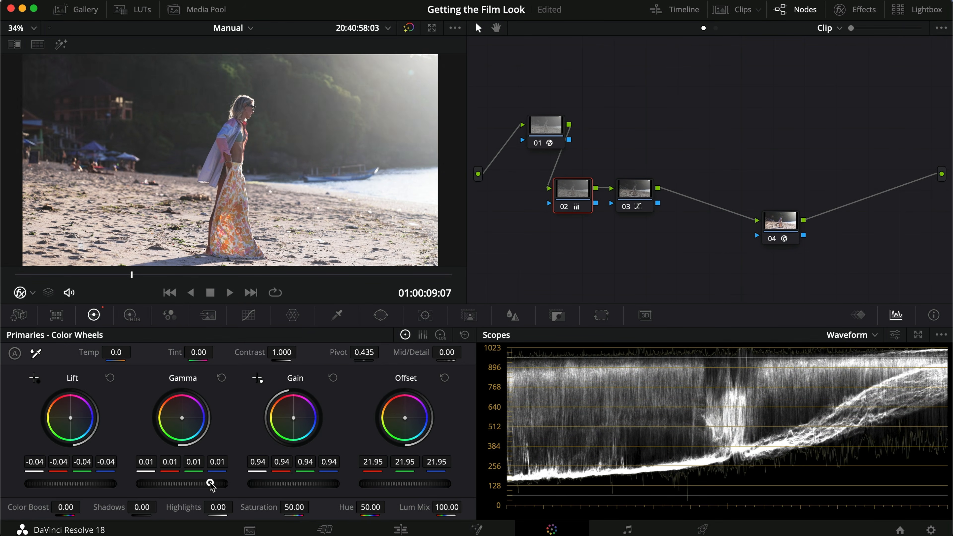
{"action": "left_click_drag", "start_coordinate": [53, 483], "coordinate": [17, 483]}
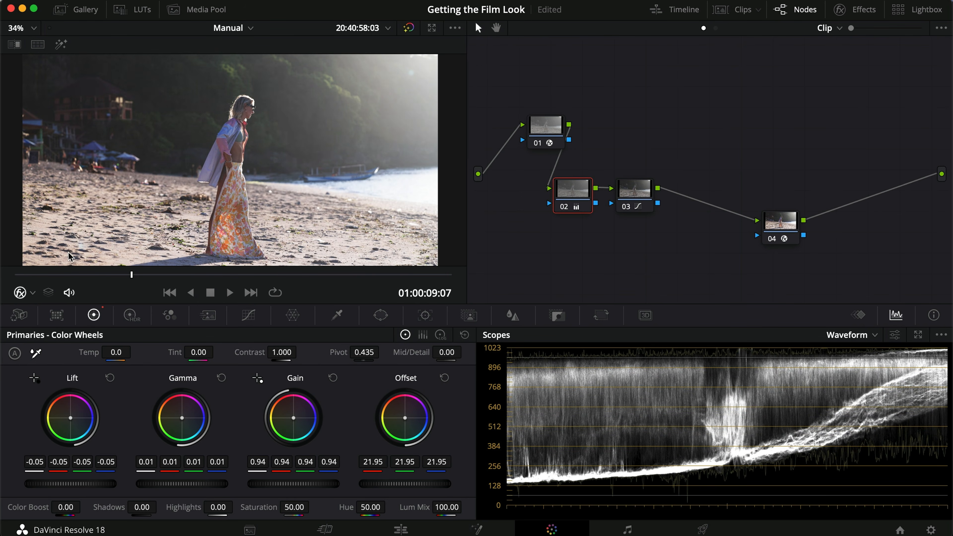
- Using the clip's first frame as reference, set node 02's Gamma to 0.04 and Gain to 0.91
{"action": "left_click_drag", "start_coordinate": [55, 274], "coordinate": [1, 280]}
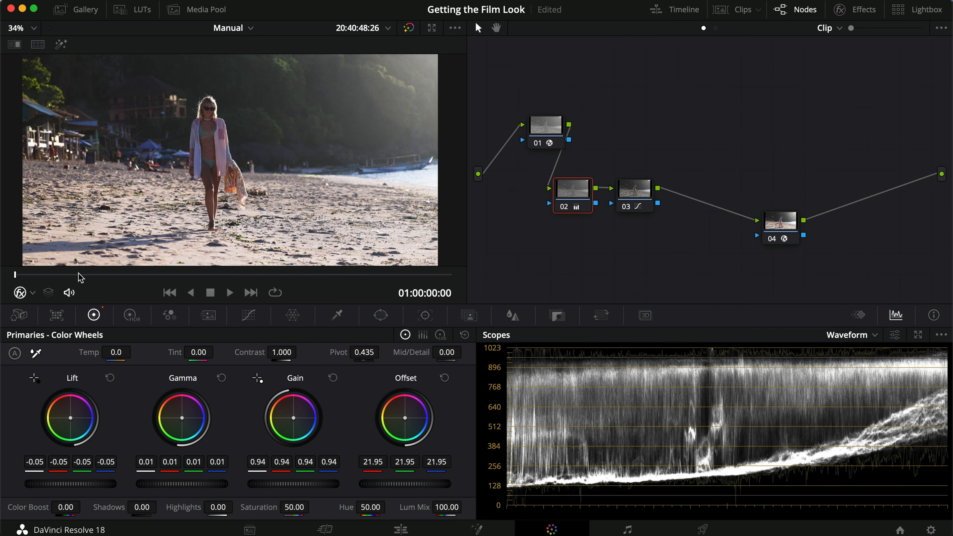
{"action": "left_click_drag", "start_coordinate": [184, 485], "coordinate": [231, 483]}
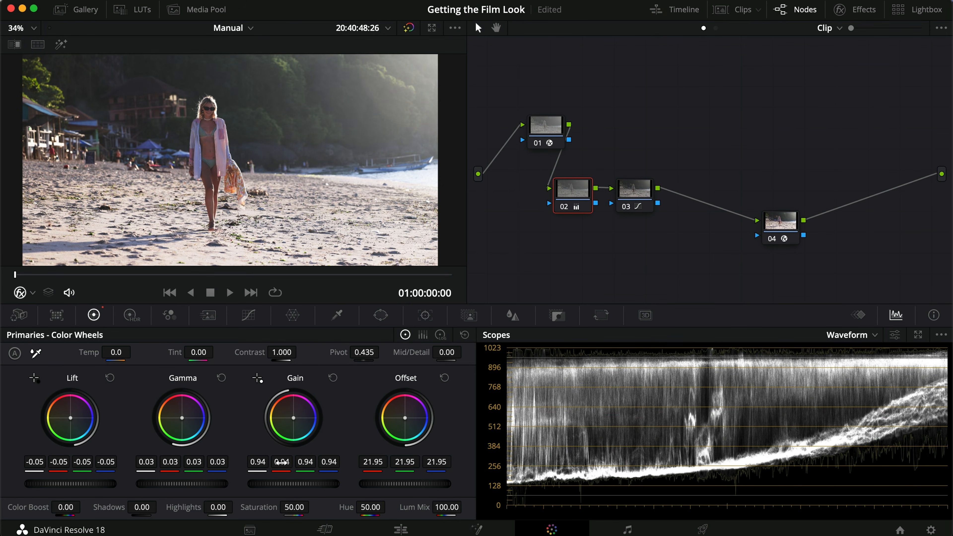
{"action": "left_click_drag", "start_coordinate": [194, 487], "coordinate": [222, 482]}
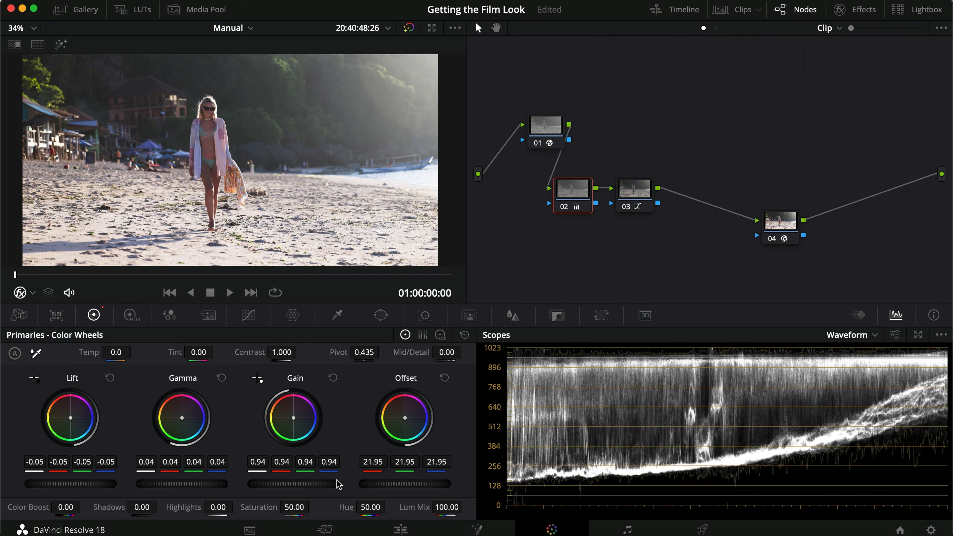
{"action": "left_click_drag", "start_coordinate": [322, 484], "coordinate": [279, 483]}
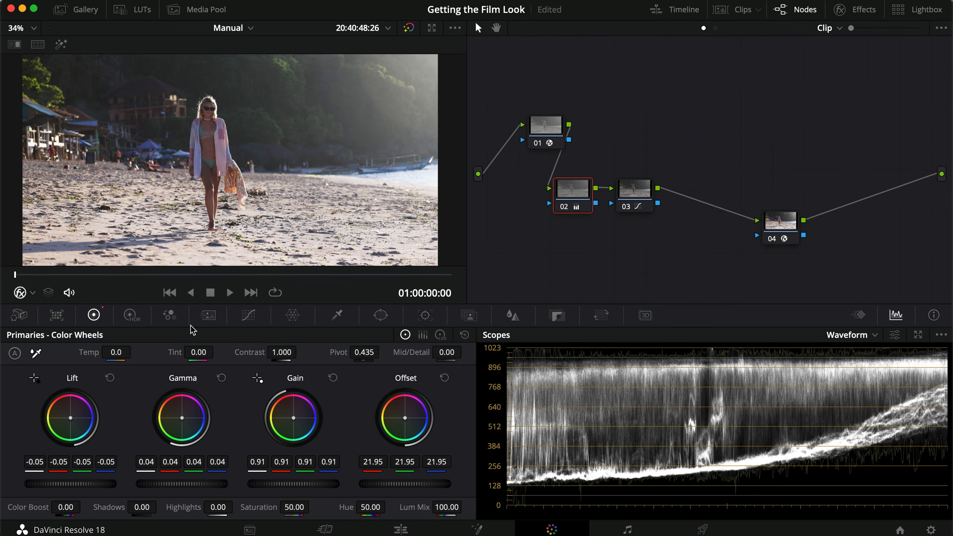
- Compare a frame around 01:00:03:29 in full screen with node 02 disabled and enabled
{"action": "left_click_drag", "start_coordinate": [143, 278], "coordinate": [64, 264]}
{"action": "key", "text": "super+f"}
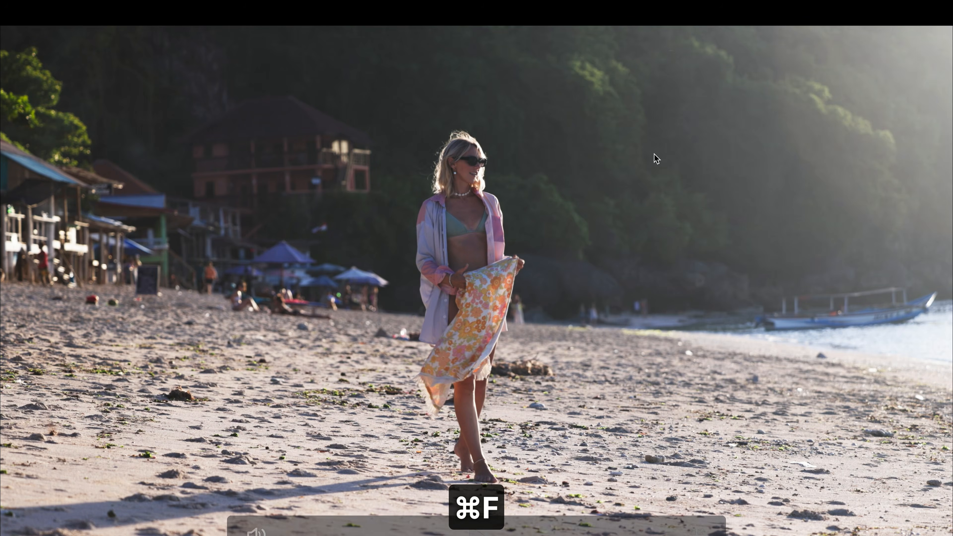
{"action": "key", "text": "super+d"}
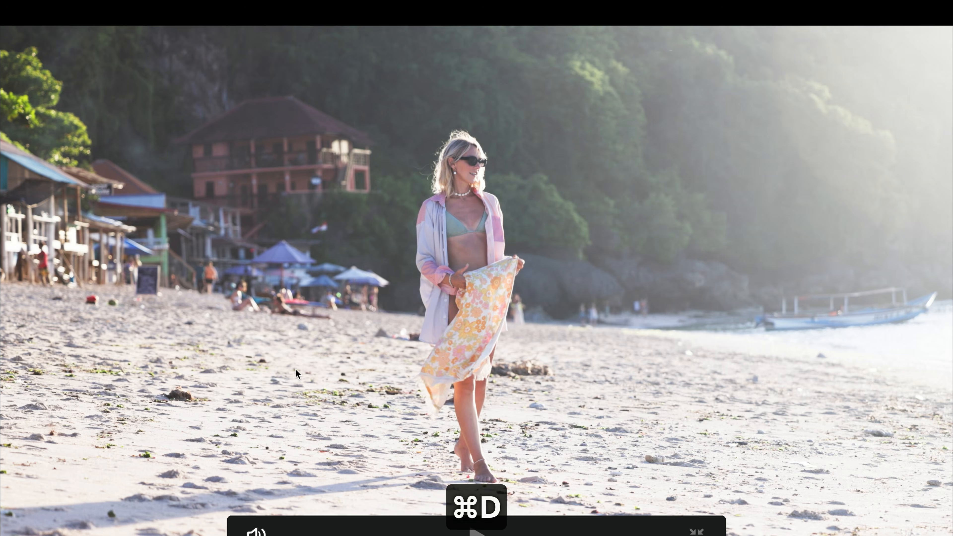
{"action": "key", "text": "super+d"}
{"action": "key", "text": "super+f"}
- Select nodes 02 and 03 together and compare the full-screen image with both disabled and enabled
{"action": "left_click_drag", "start_coordinate": [638, 236], "coordinate": [551, 167]}
{"action": "key", "text": "super+d"}
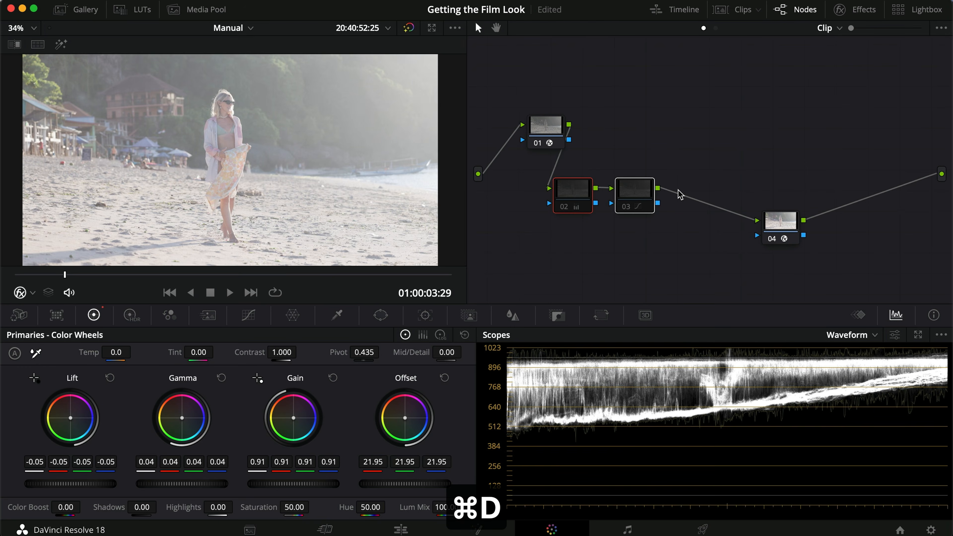
{"action": "key", "text": "super+f"}
{"action": "key", "text": "super+d"}
{"action": "key", "text": "super+d"}
{"action": "key", "text": "super+d"}
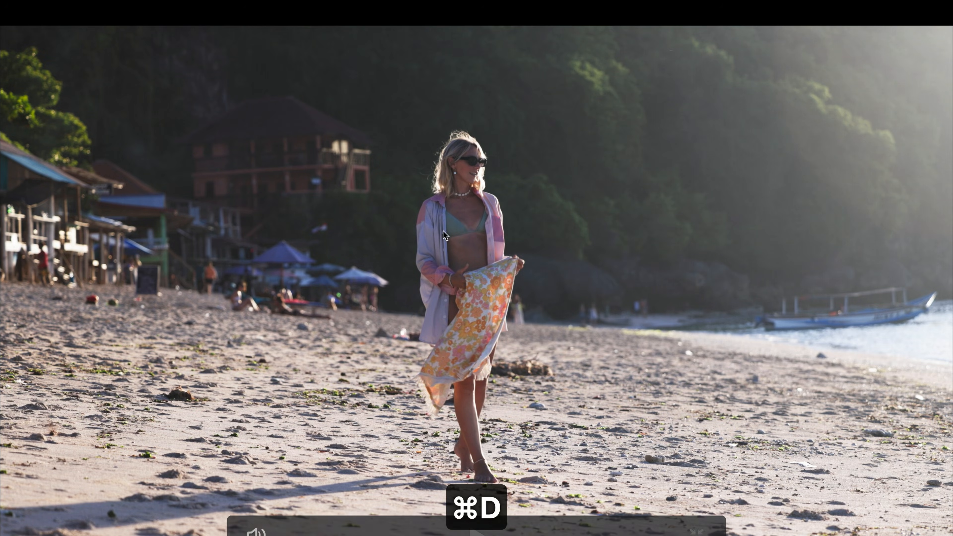
{"action": "key", "text": "super+d"}
{"action": "key", "text": "super+d"}
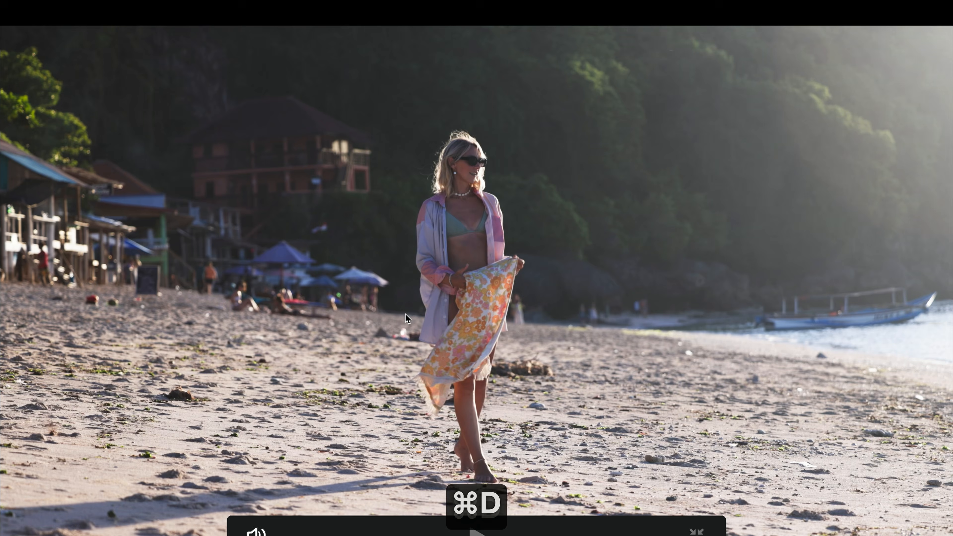
{"action": "key", "text": "super+f"}
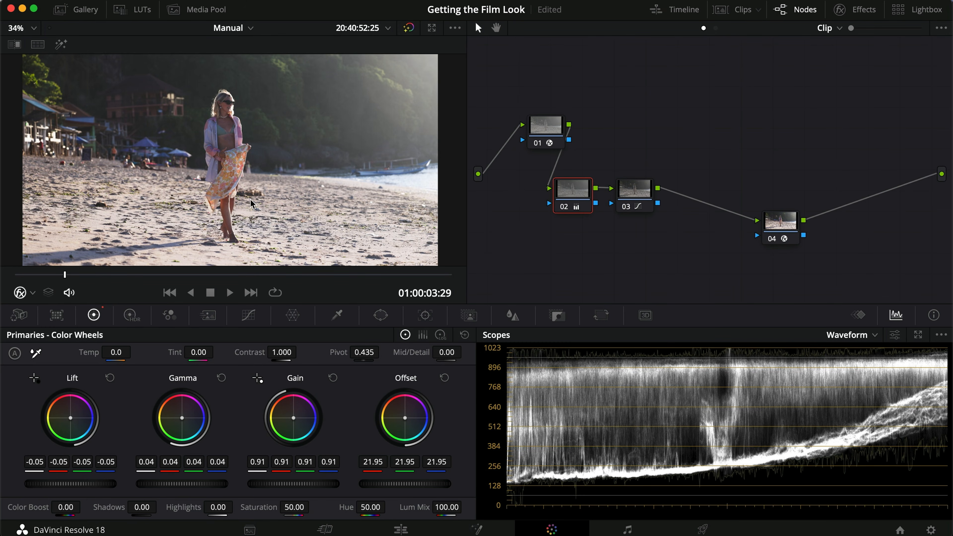
- Deselect the node pair and toggle only node 02 to examine its effect on the image and waveform
{"action": "left_click", "coordinate": [633, 248]}
{"action": "left_click", "coordinate": [621, 253]}
{"action": "key", "text": "super+d"}
{"action": "key", "text": "super+d"}
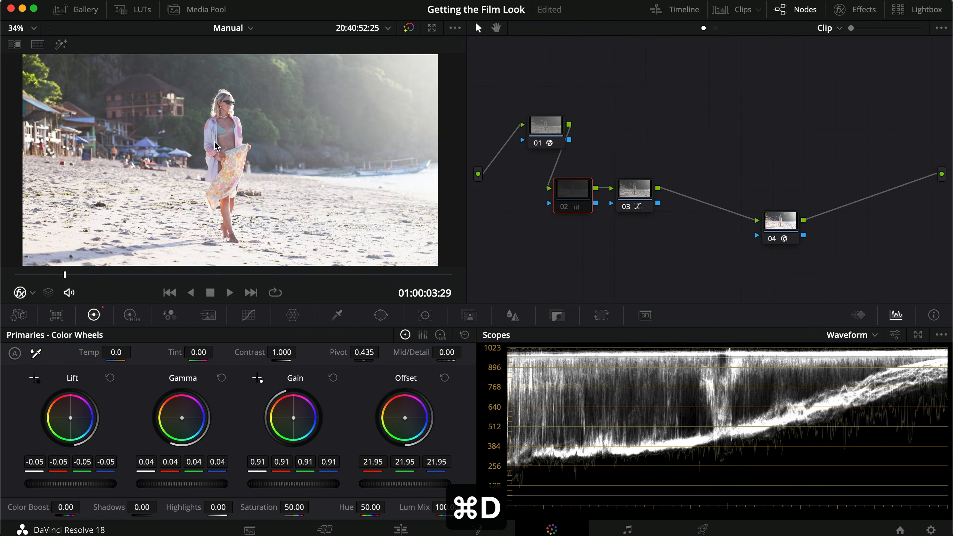
- Examine the frame at 01:00:03:29 in full screen with node 02 enabled again
{"action": "key", "text": "super+f"}
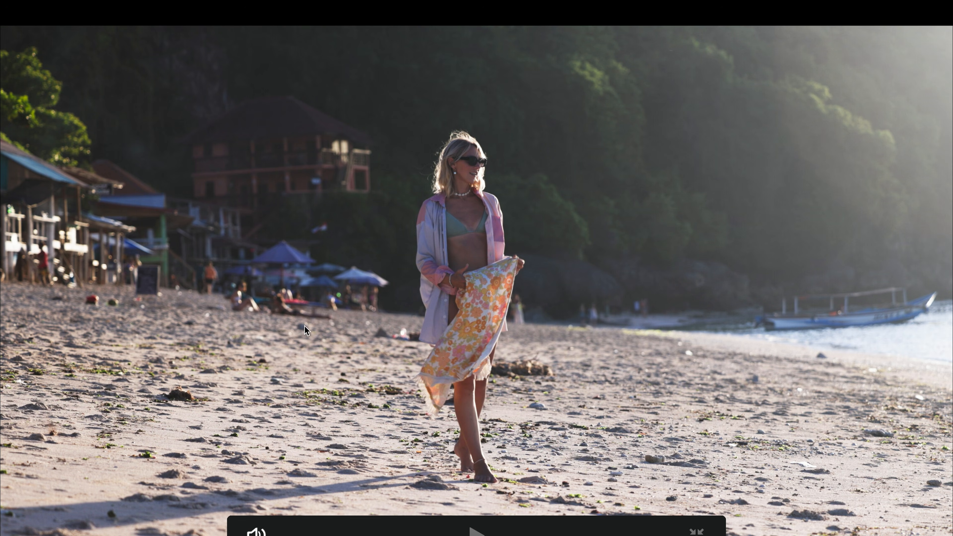
{"action": "key", "text": "super+f"}
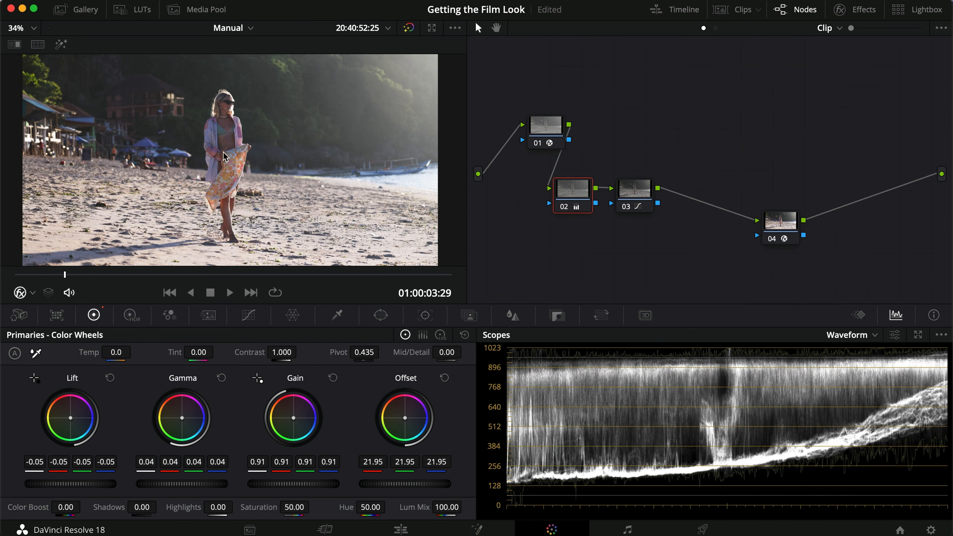
- Move node 04 closer to node 03, add a serial node after it and apply the Rec709 Kodak 2383 D60 film look LUT
{"action": "left_click", "coordinate": [647, 195]}
{"action": "left_click", "coordinate": [783, 225]}
{"action": "left_click_drag", "start_coordinate": [784, 226], "coordinate": [745, 226]}
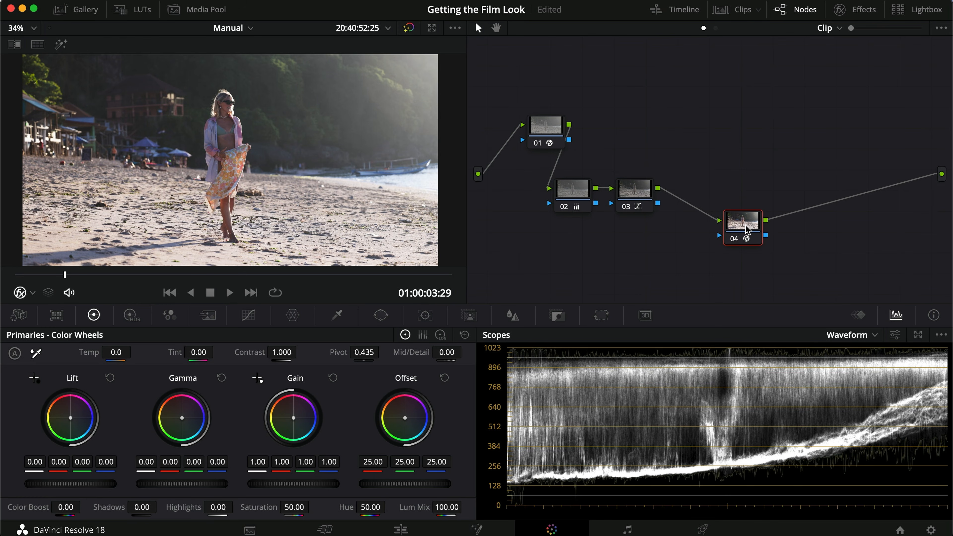
{"action": "key", "text": "alt+s"}
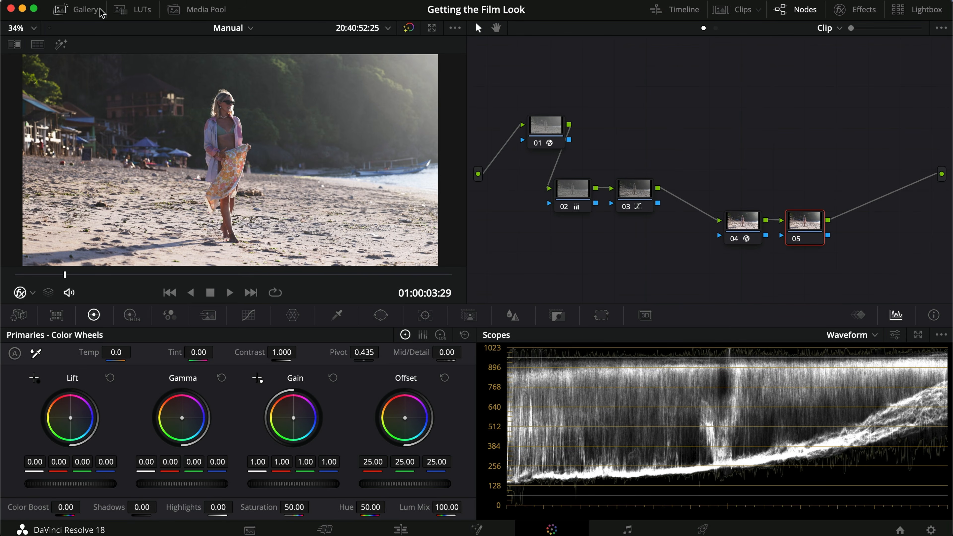
{"action": "left_click", "coordinate": [121, 10]}
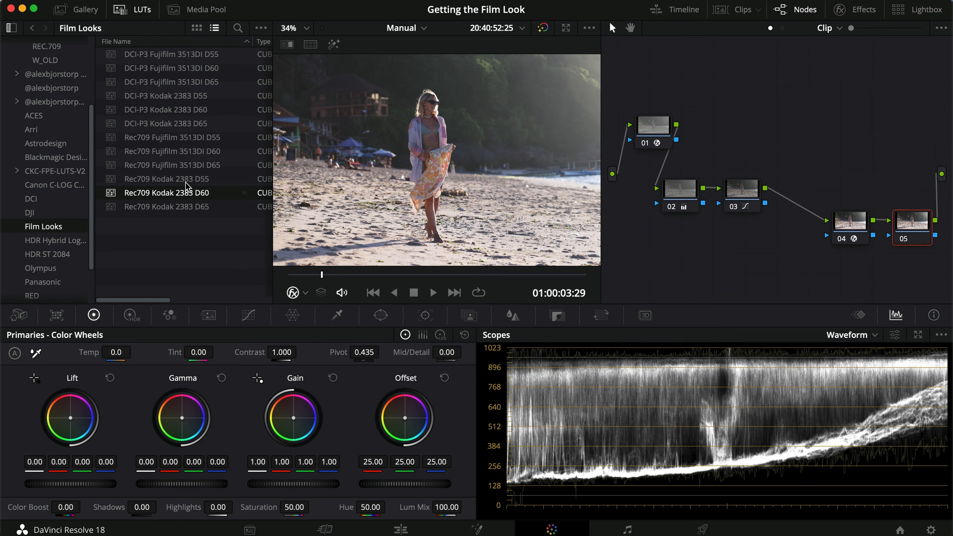
{"action": "double_click", "coordinate": [211, 193]}
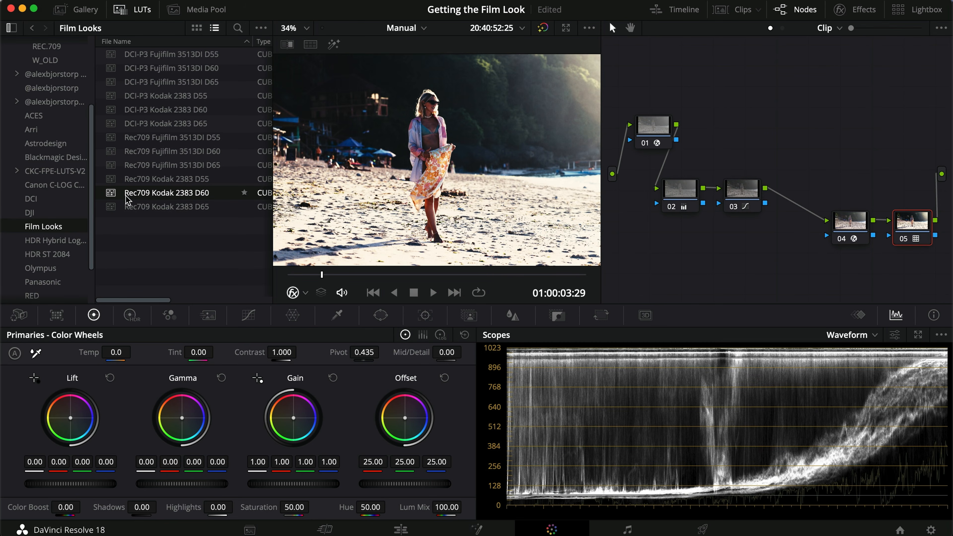
- Change the Output Gamma of node 04's Color Space Transform to Cineon Film Log
{"action": "left_click", "coordinate": [851, 221]}
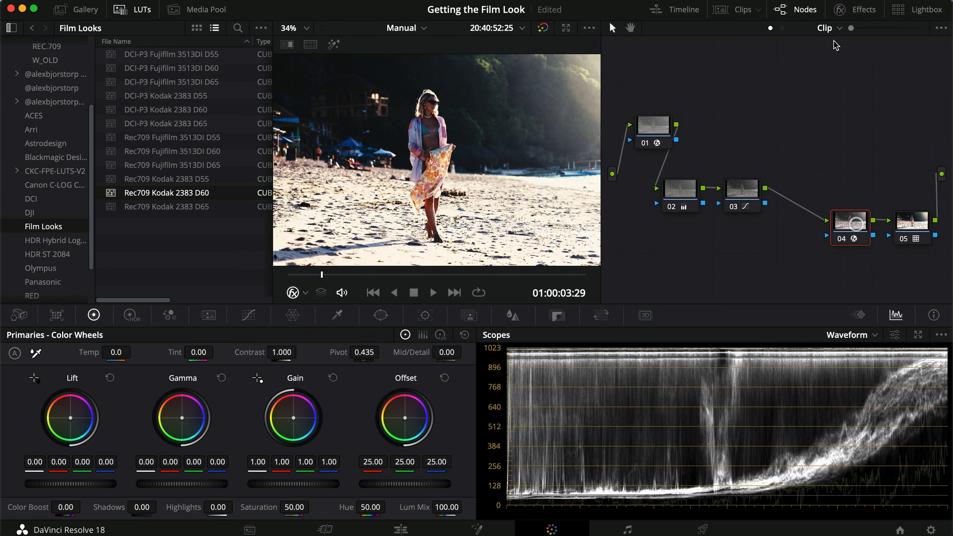
{"action": "left_click", "coordinate": [852, 9]}
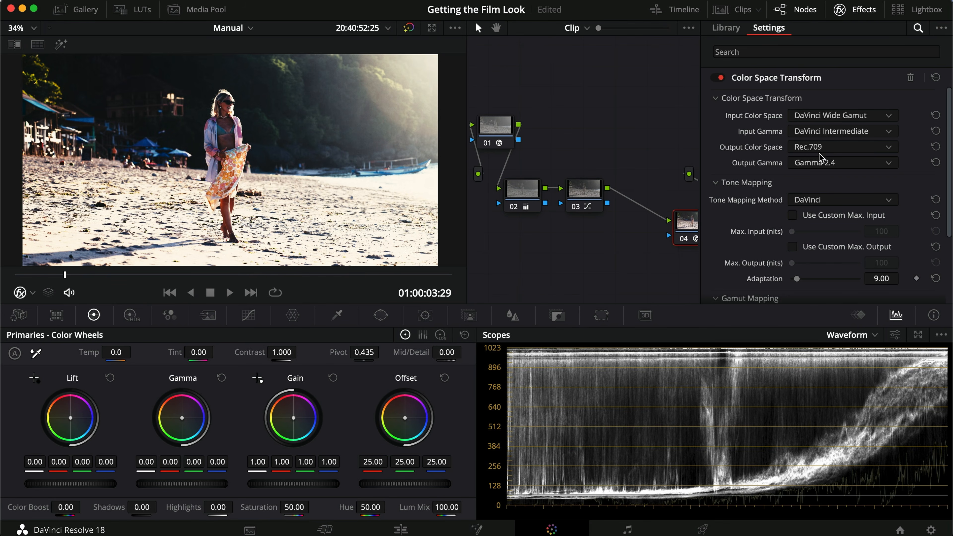
{"action": "left_click", "coordinate": [854, 10]}
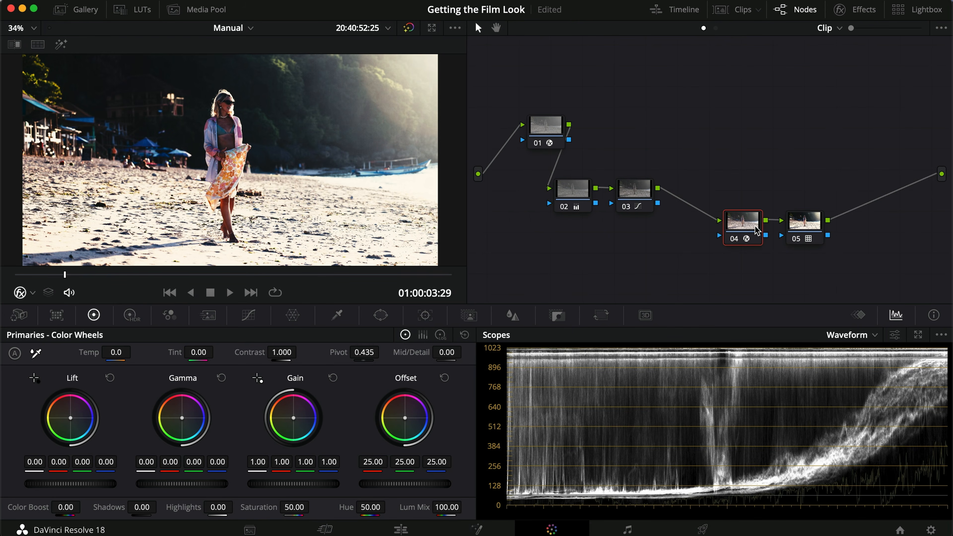
{"action": "left_click", "coordinate": [135, 9]}
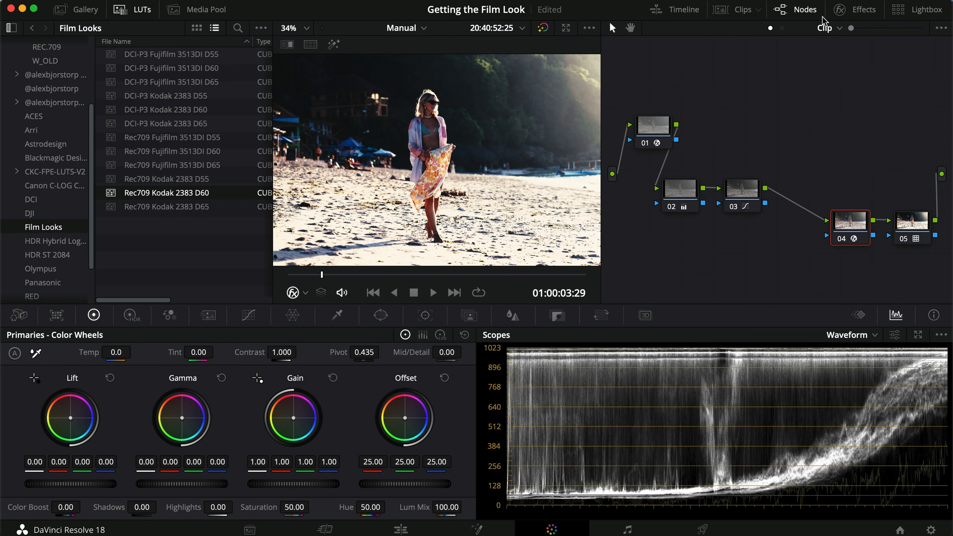
{"action": "left_click", "coordinate": [856, 9]}
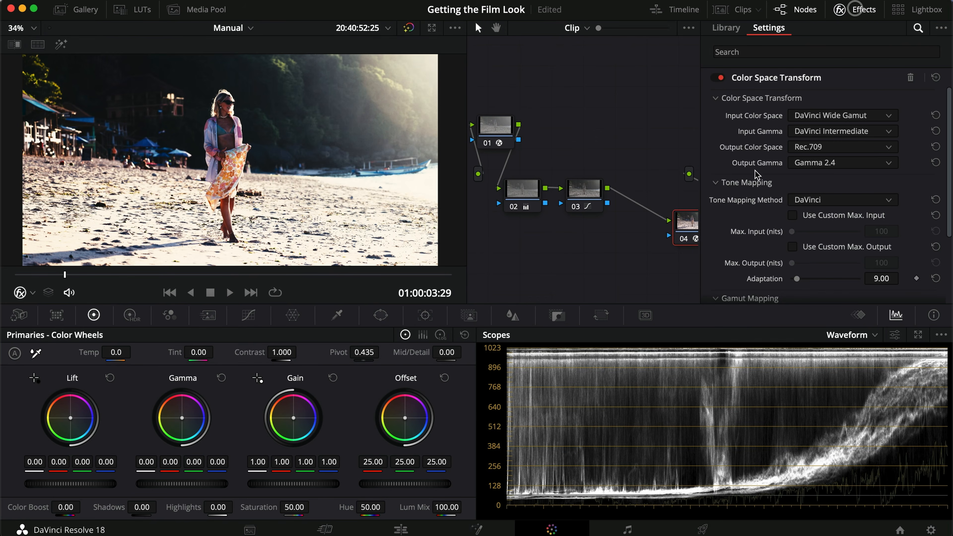
{"action": "left_click", "coordinate": [807, 166]}
{"action": "left_click", "coordinate": [832, 220]}
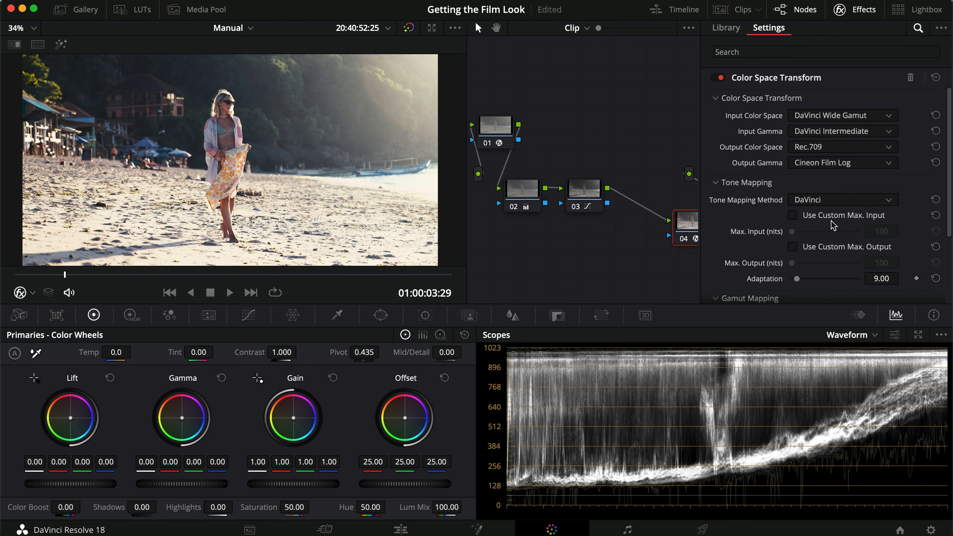
{"action": "left_click", "coordinate": [854, 10]}
- Compare the image with LUT node 05 disabled and enabled, and view the result in full screen
{"action": "left_click", "coordinate": [806, 222]}
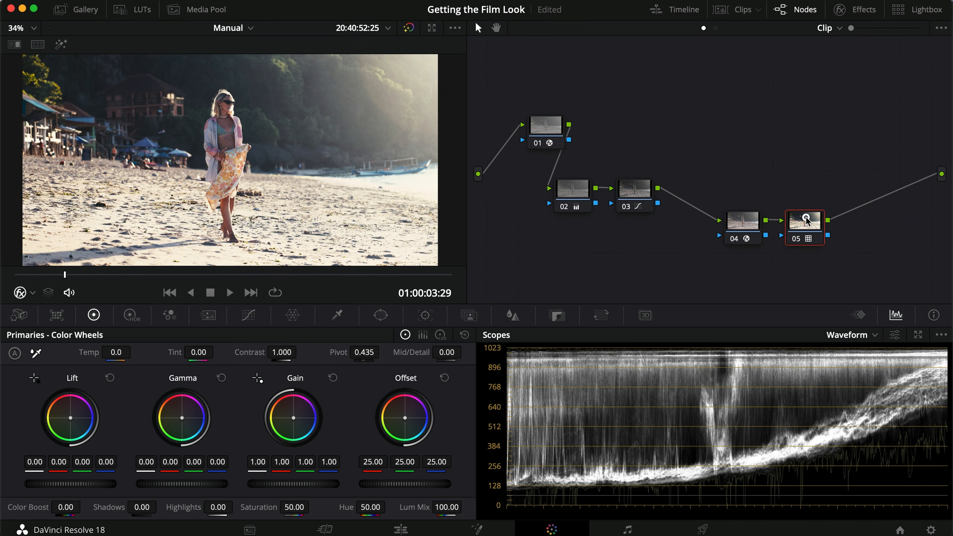
{"action": "key", "text": "super+d"}
{"action": "key", "text": "super+d"}
{"action": "key", "text": "super+f"}
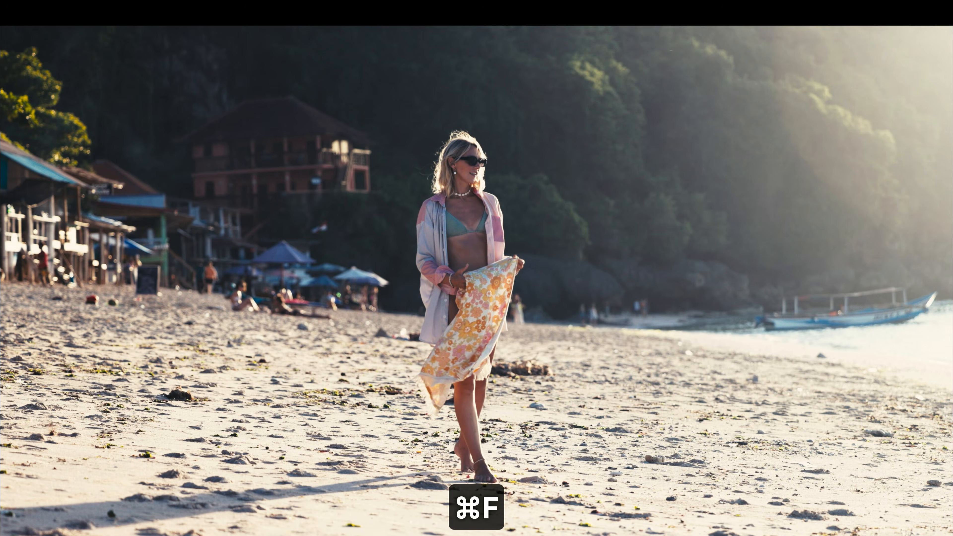
{"action": "key", "text": "super+f"}
- Review the output settings of the Color Space Transform on node 04
{"action": "left_click", "coordinate": [744, 221]}
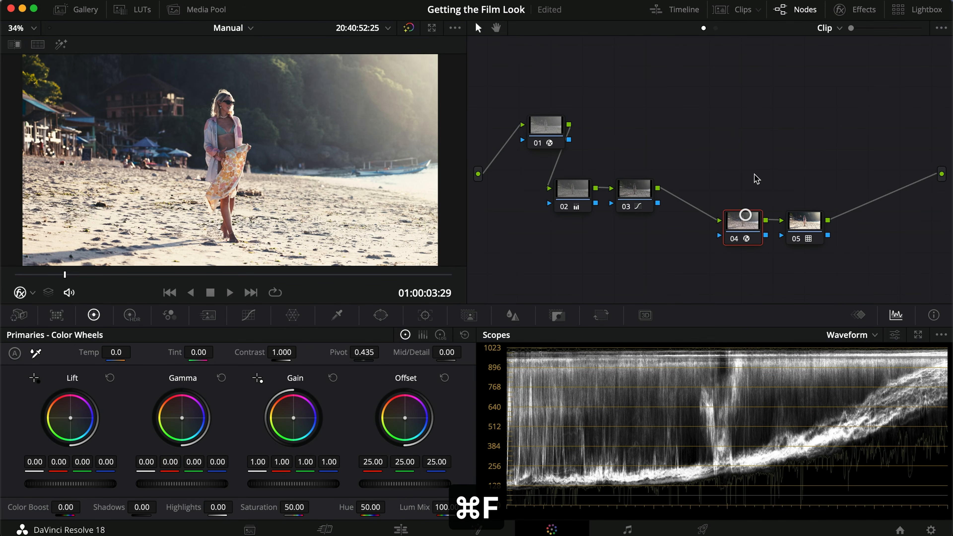
{"action": "left_click", "coordinate": [841, 10]}
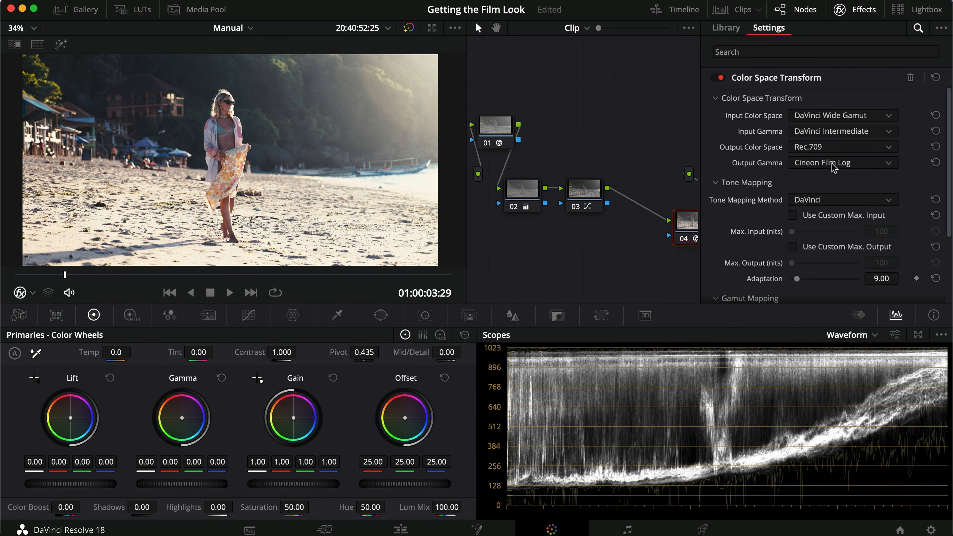
{"action": "left_click", "coordinate": [856, 10]}
- Play the graded clip in full screen up to about 01:00:06:14 to review the film look
{"action": "key", "text": "alt+s"}
{"action": "key", "text": "super+d"}
{"action": "key", "text": "super+f"}
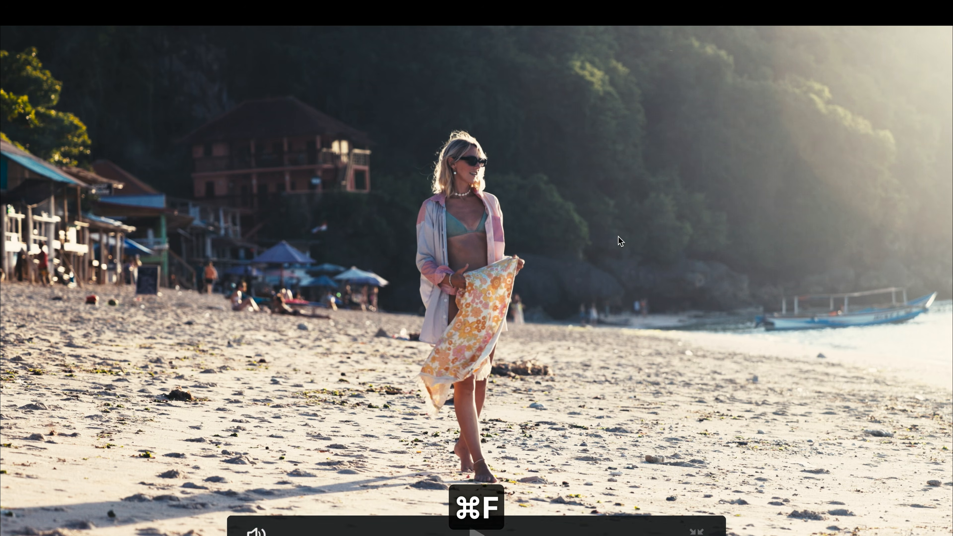
{"action": "key", "text": "space"}
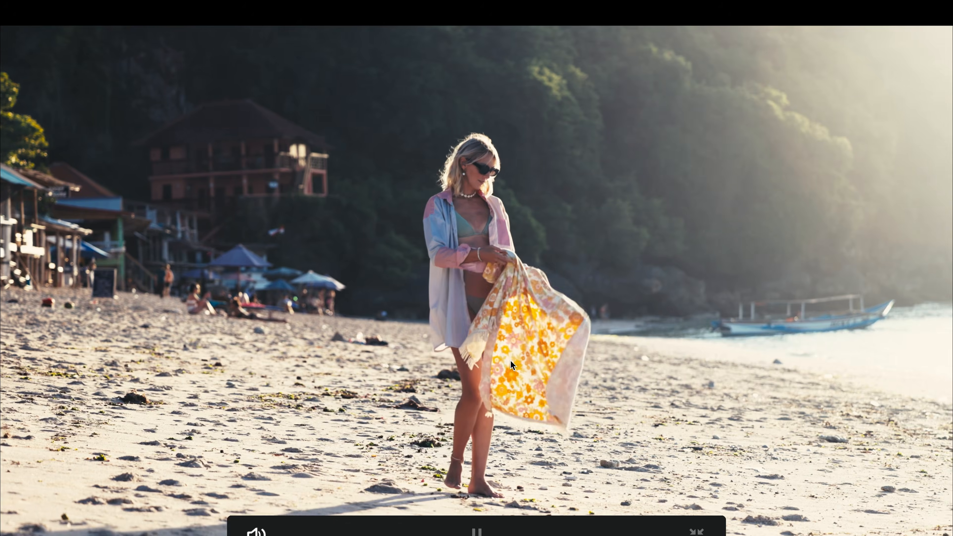
{"action": "key", "text": "super+f"}
- Toggle LUT node 05 at 01:00:06:14 to compare its effect in the viewer and in full screen
{"action": "left_click", "coordinate": [801, 231]}
{"action": "key", "text": "super+d"}
{"action": "key", "text": "super+d"}
{"action": "key", "text": "super+d"}
{"action": "key", "text": "super+f"}
{"action": "key", "text": "super+d"}
{"action": "key", "text": "super+d"}
{"action": "key", "text": "super+f"}
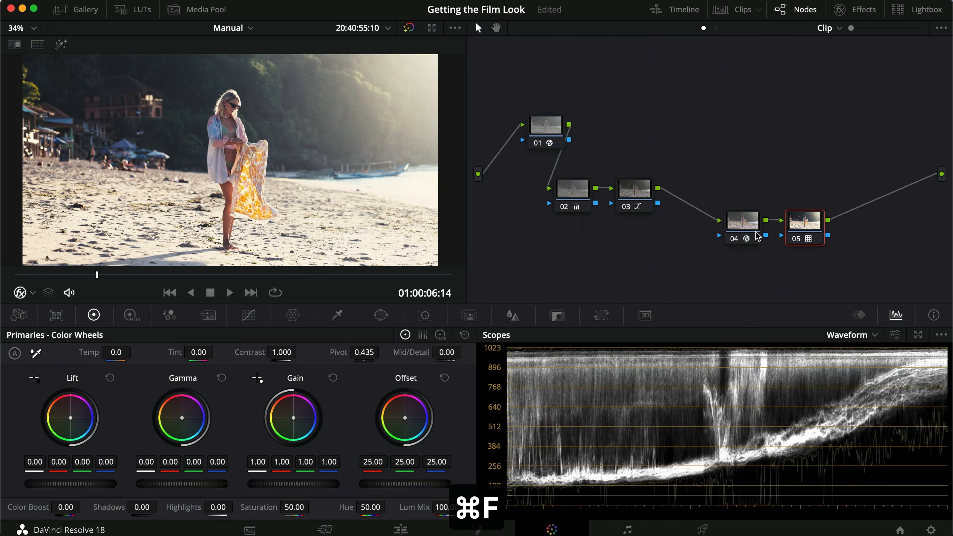
- Lower nodes 04 and 05 in the graph to make room and add a serial node directly after node 03
{"action": "left_click", "coordinate": [638, 196]}
{"action": "left_click_drag", "start_coordinate": [757, 198], "coordinate": [795, 237]}
{"action": "left_click", "coordinate": [770, 178]}
{"action": "left_click_drag", "start_coordinate": [739, 192], "coordinate": [759, 245]}
{"action": "key", "text": "alt+s"}
- Search the effects for "film", apply Film Grain to the new node 04 and choose the 16mm 50D preset
{"action": "left_click", "coordinate": [842, 14]}
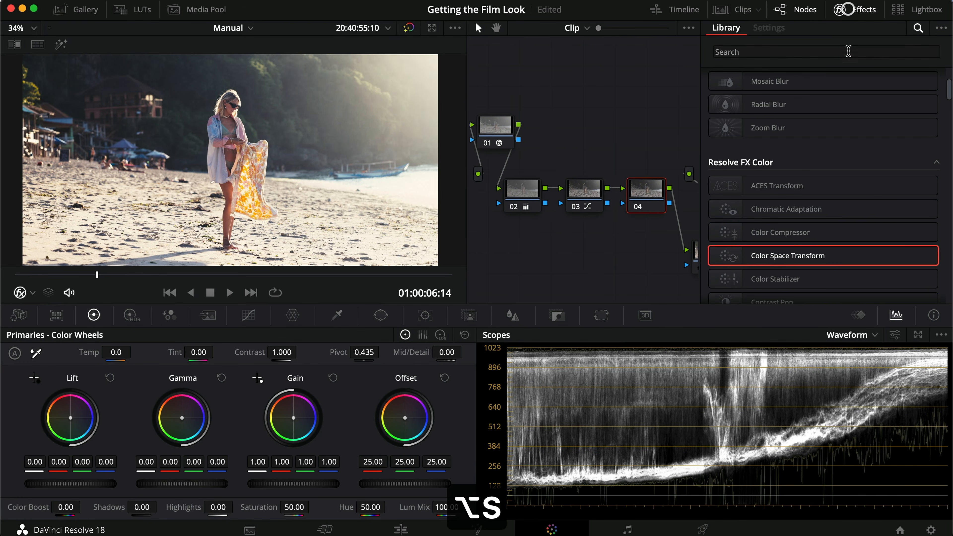
{"action": "left_click", "coordinate": [826, 53]}
{"action": "type", "text": "film"}
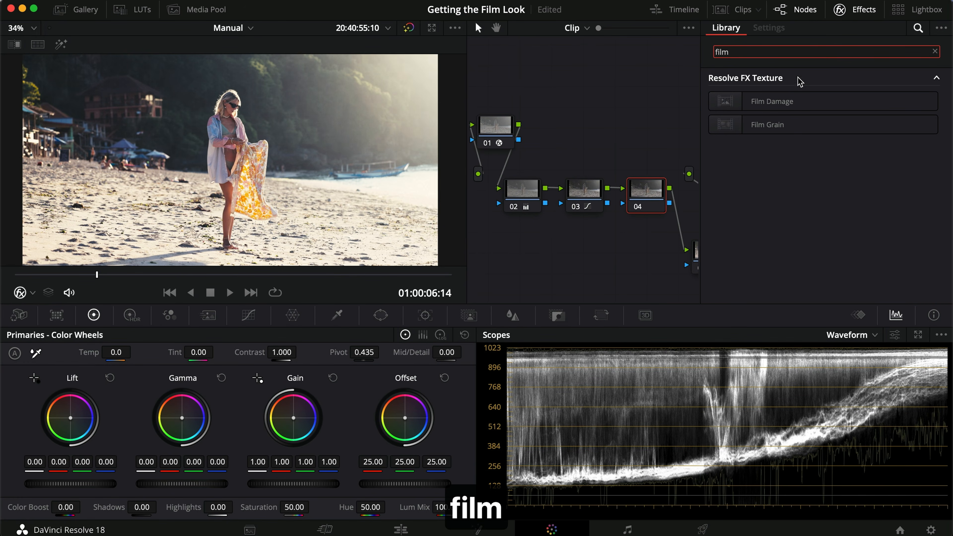
{"action": "left_click_drag", "start_coordinate": [768, 124], "coordinate": [651, 200]}
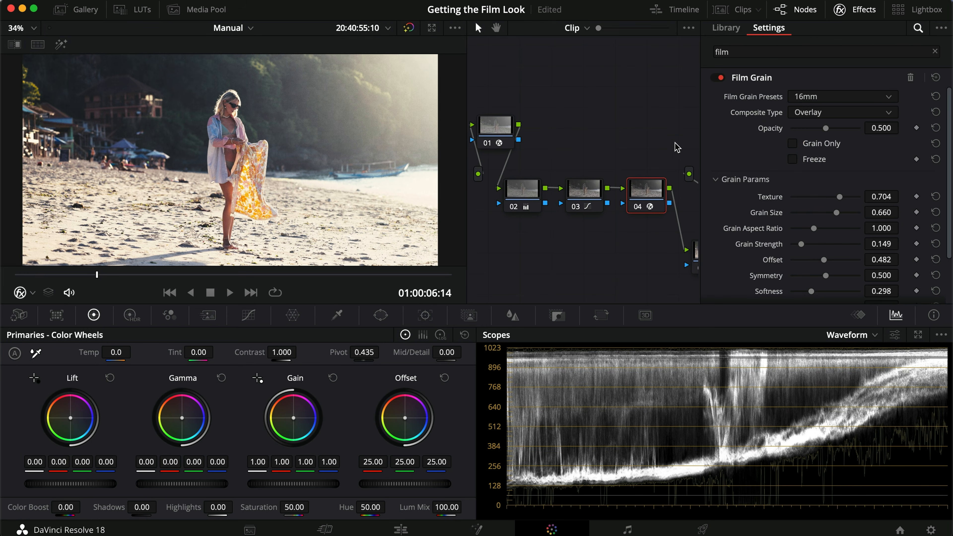
{"action": "left_click", "coordinate": [837, 101]}
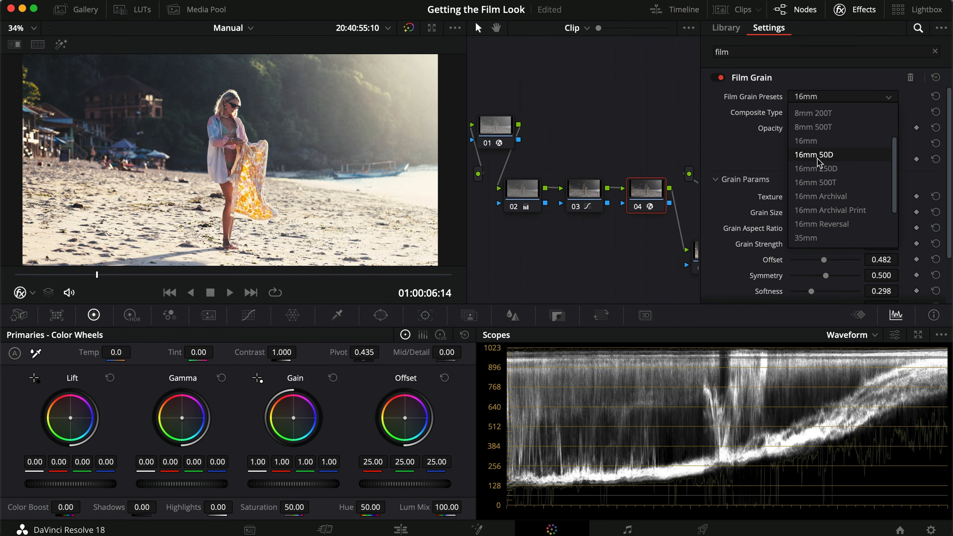
{"action": "left_click", "coordinate": [847, 160]}
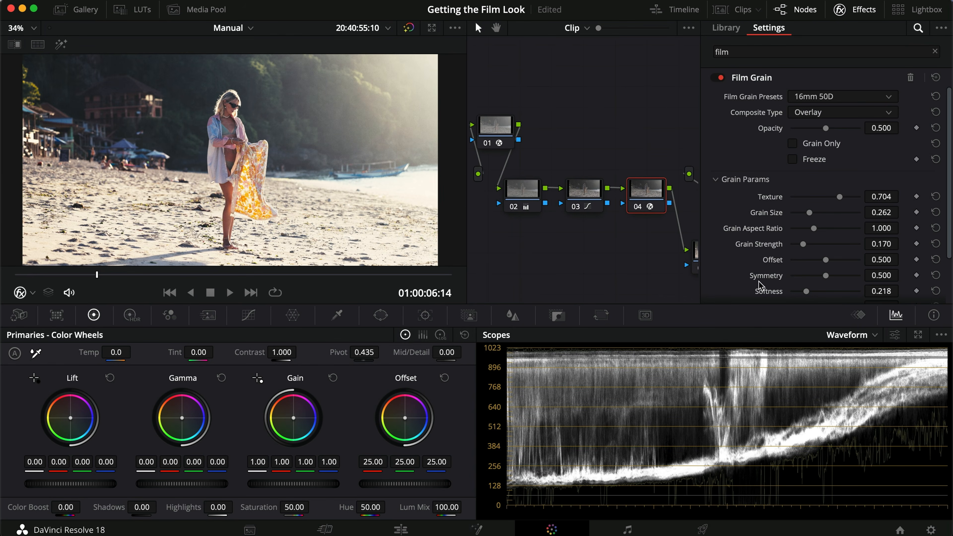
- Set the Film Grain's Texture to 0.817, Grain Size to 0.147, Aspect Ratio to 0.775, Strength to 0.358 and Softness to 0.220
{"action": "scroll", "coordinate": [325, 106], "scroll_direction": "up", "scroll_amount": 6}
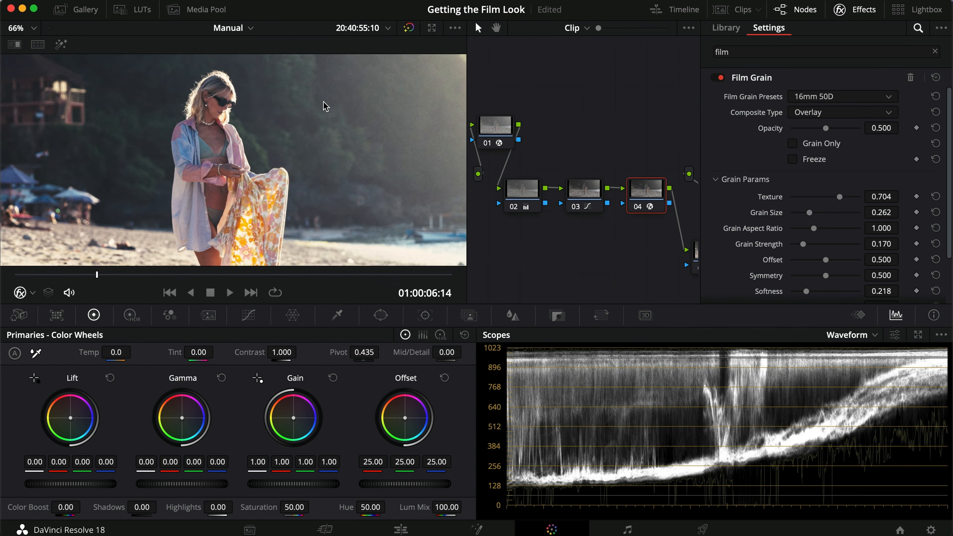
{"action": "left_click_drag", "start_coordinate": [810, 213], "coordinate": [847, 202]}
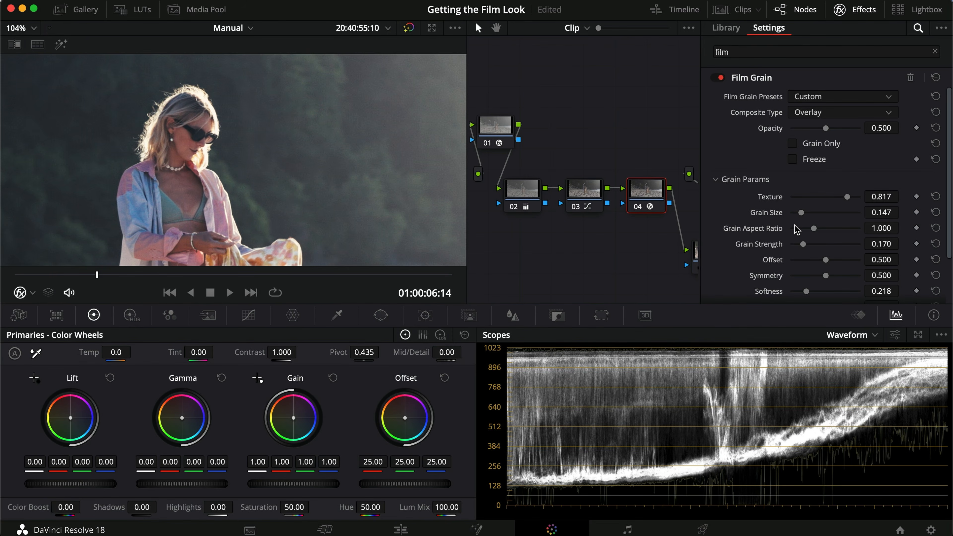
{"action": "left_click_drag", "start_coordinate": [813, 229], "coordinate": [815, 249]}
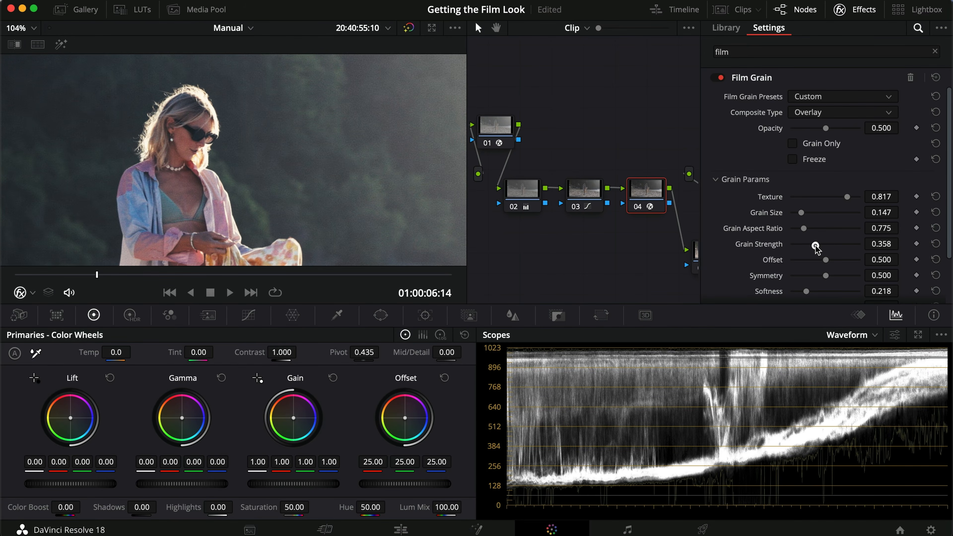
{"action": "scroll", "coordinate": [724, 265], "scroll_direction": "down", "scroll_amount": 3}
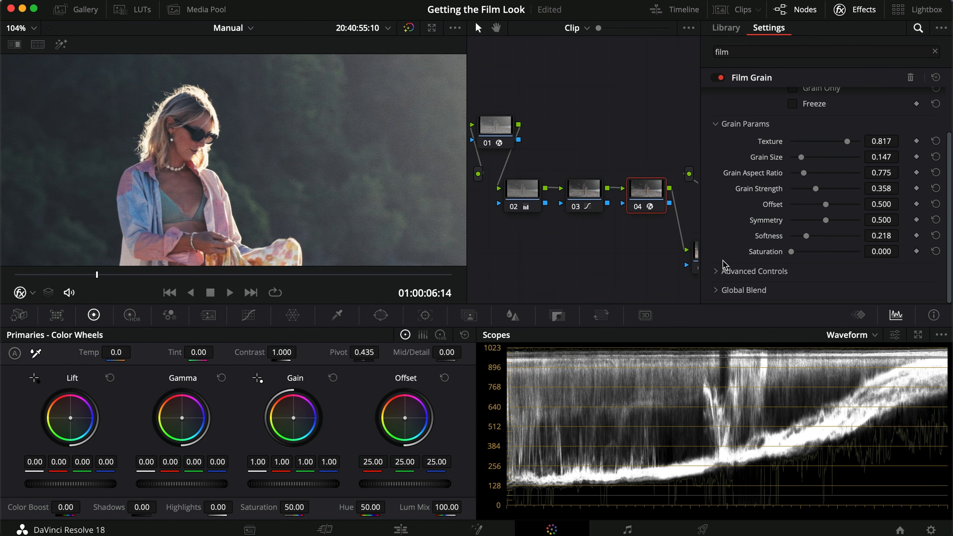
{"action": "mouse_move", "coordinate": [804, 240]}
{"action": "left_mouse_down"}
{"action": "mouse_move", "coordinate": [824, 240]}
{"action": "mouse_move", "coordinate": [790, 240]}
{"action": "mouse_move", "coordinate": [838, 238]}
{"action": "mouse_move", "coordinate": [807, 239]}
{"action": "left_mouse_up"}
- Compare the whole frame with grain node 04 disabled and enabled, including in full screen
{"action": "scroll", "coordinate": [313, 176], "scroll_direction": "down", "scroll_amount": 5}
{"action": "key", "text": "super+d"}
{"action": "key", "text": "super+d"}
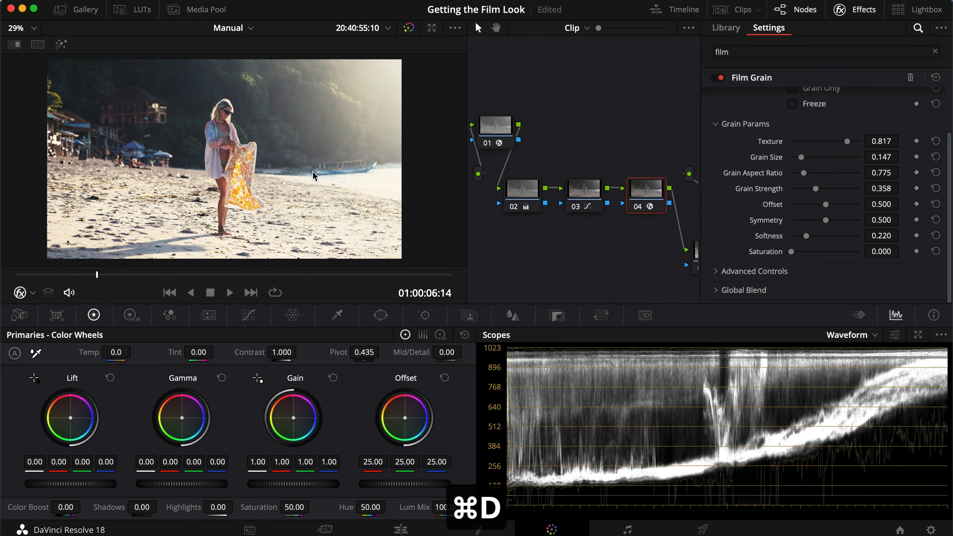
{"action": "key", "text": "super+f"}
{"action": "key", "text": "super+d"}
{"action": "key", "text": "super+f"}
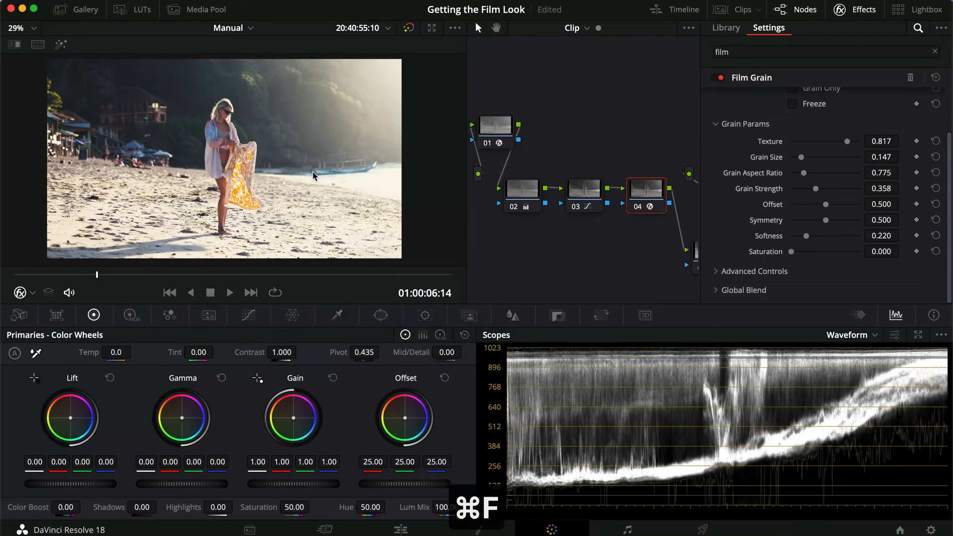
- Raise the Film Grain's Grain Size to 0.257 and Grain Strength to 0.523 while inspecting the subject up close
{"action": "scroll", "coordinate": [742, 184], "scroll_direction": "up", "scroll_amount": 2}
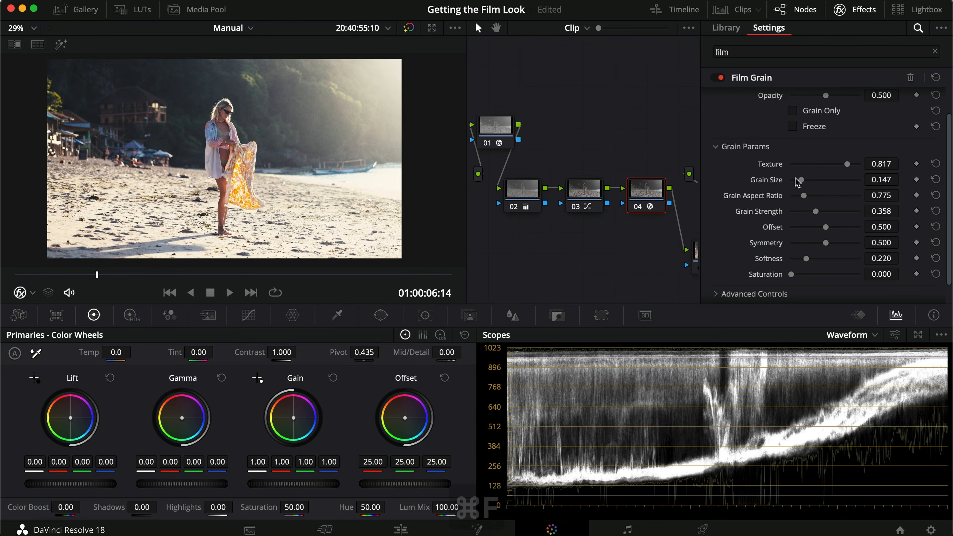
{"action": "scroll", "coordinate": [261, 123], "scroll_direction": "up", "scroll_amount": 2}
{"action": "scroll", "coordinate": [261, 123], "scroll_direction": "up", "scroll_amount": 2}
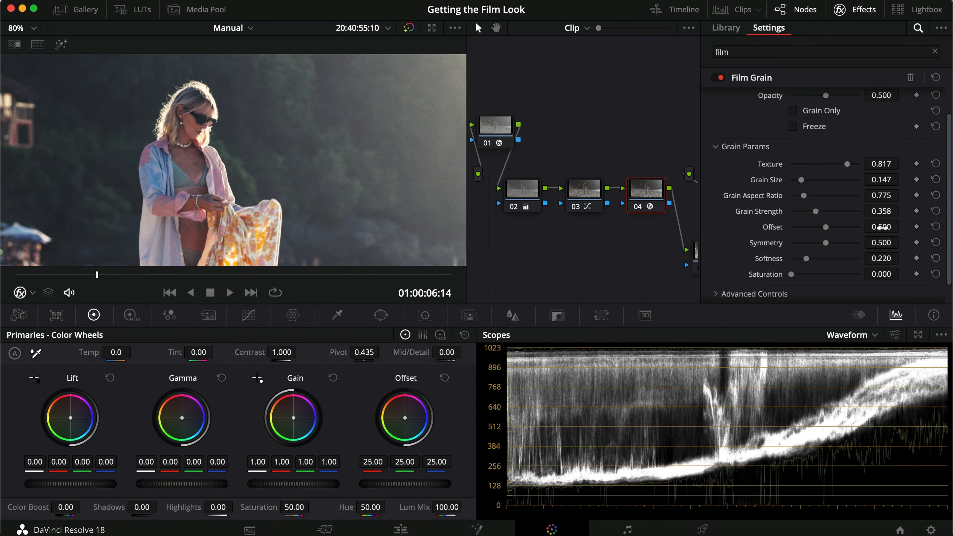
{"action": "left_click_drag", "start_coordinate": [801, 182], "coordinate": [828, 213]}
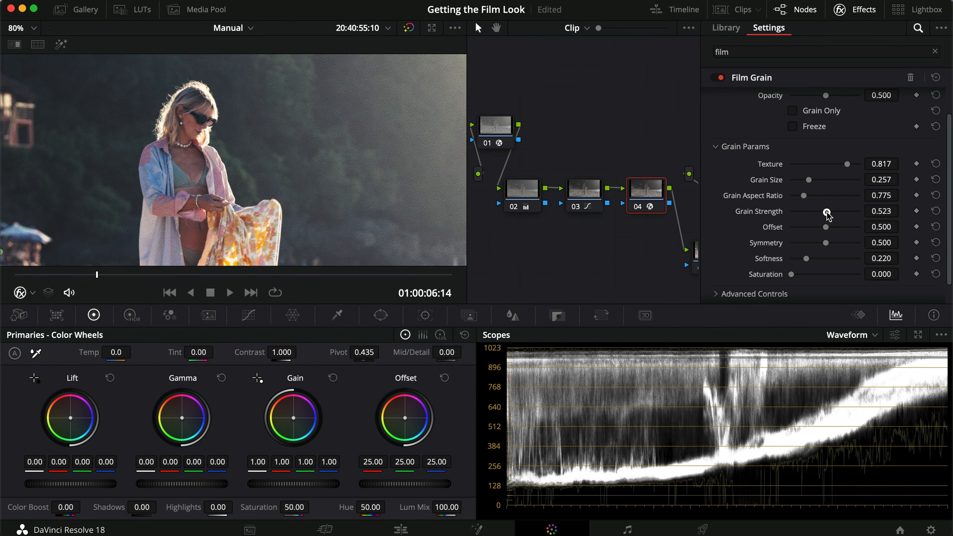
- Toggle the stronger grain on node 04 and examine the whole frame in full screen
{"action": "scroll", "coordinate": [263, 223], "scroll_direction": "down", "scroll_amount": 5}
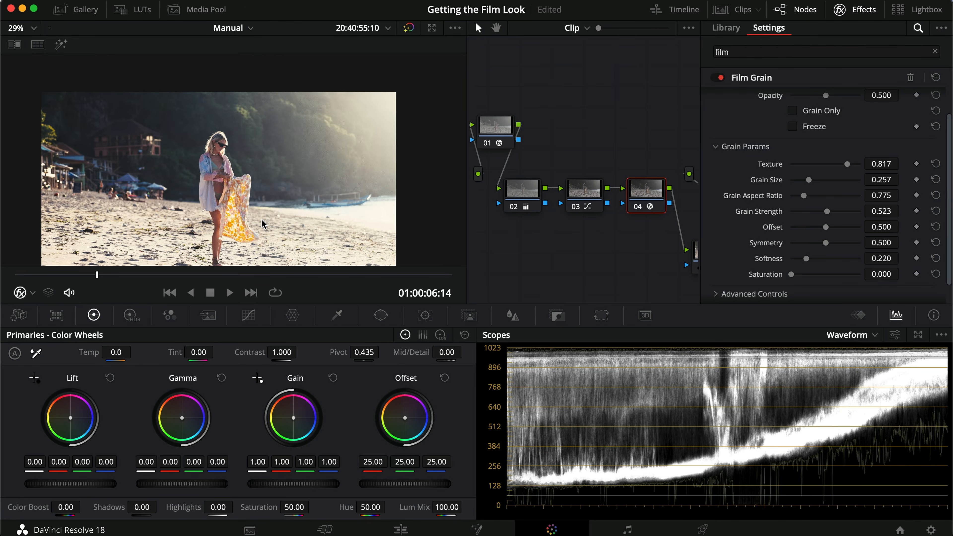
{"action": "key", "text": "super+d"}
{"action": "key", "text": "super+d"}
{"action": "key", "text": "super+f"}
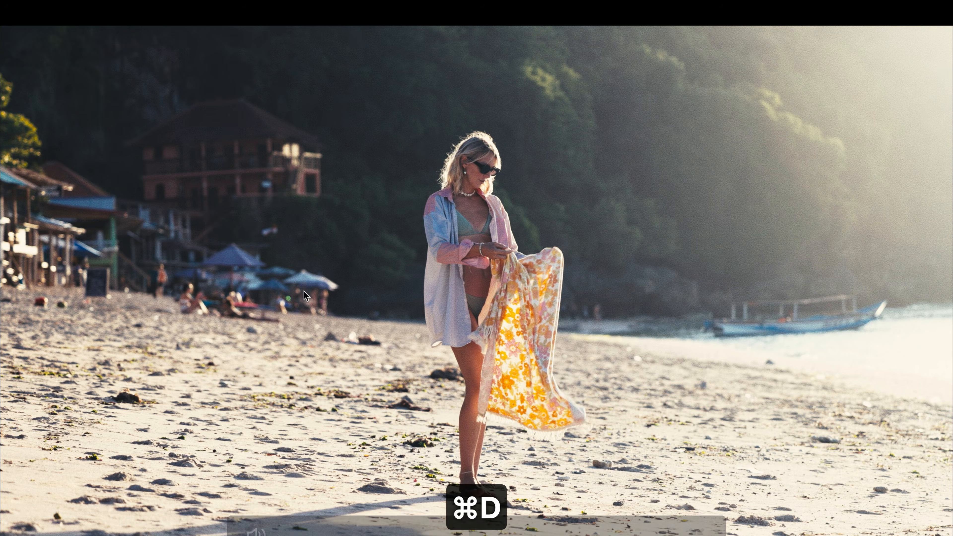
- Play the clip in full screen, and find node 06's Kodak 2383 film print LUT in the Film Looks library
{"action": "key", "text": "space"}
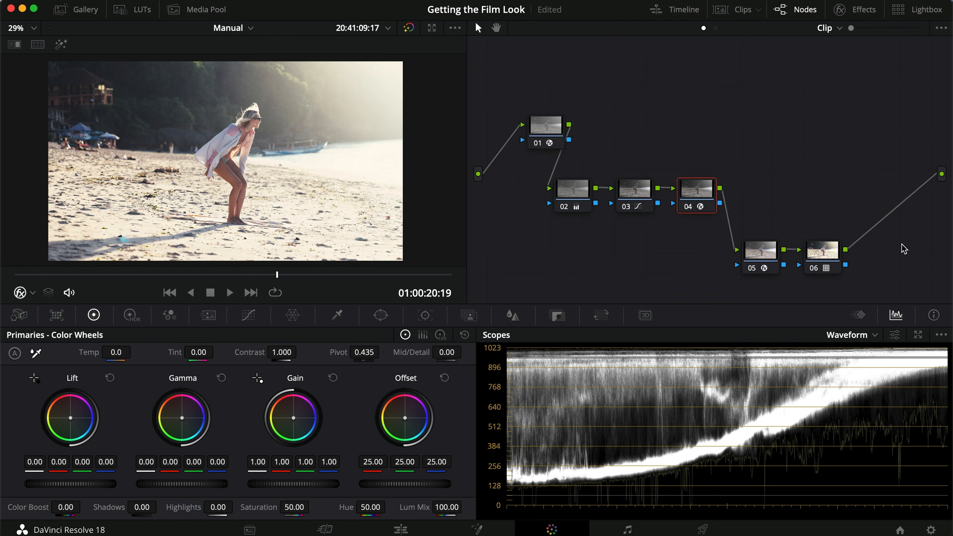
{"action": "left_click", "coordinate": [809, 266]}
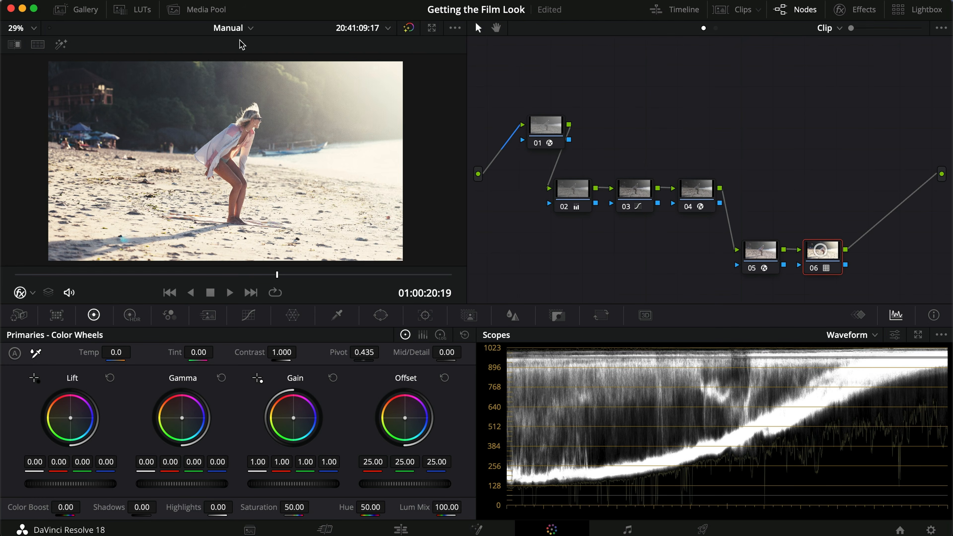
{"action": "left_click", "coordinate": [133, 9]}
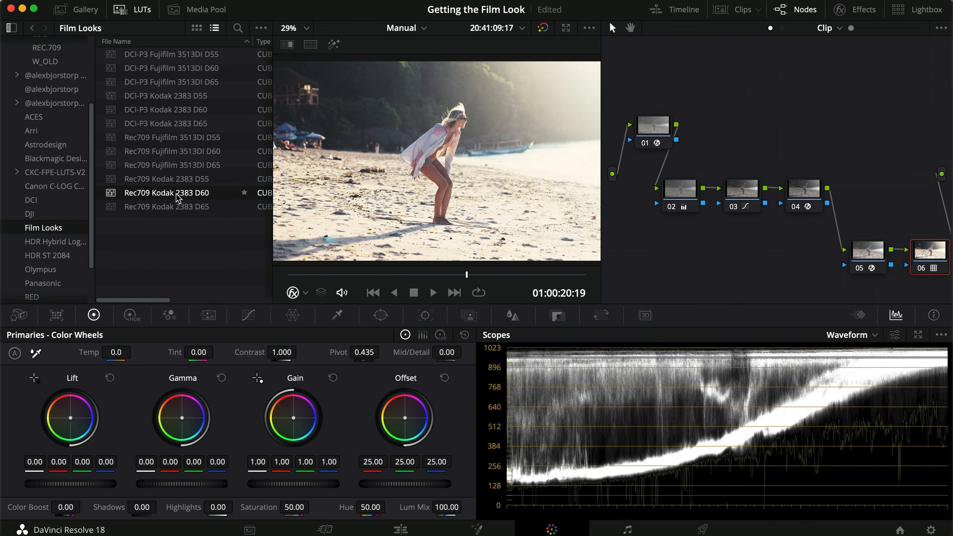
{"action": "left_click", "coordinate": [130, 8]}
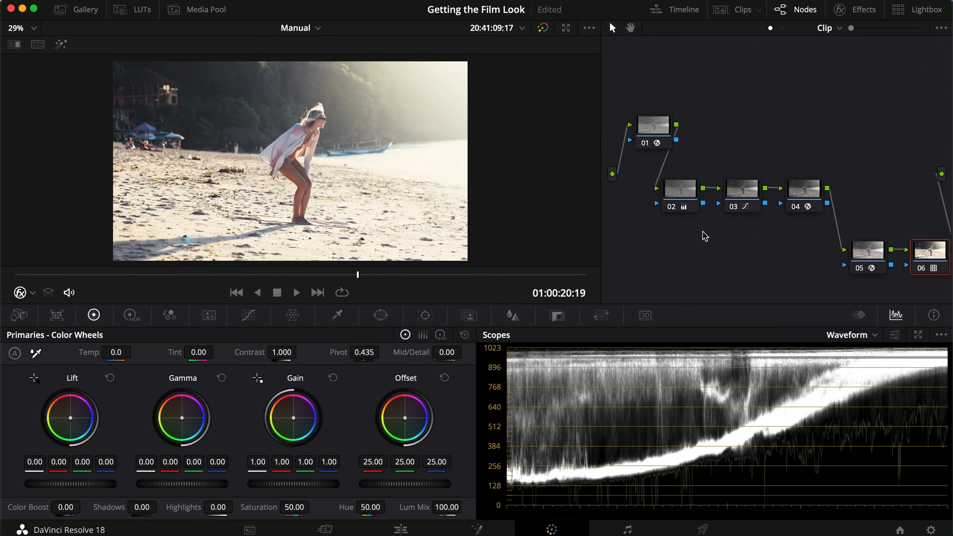
- Disable and re-enable nodes 02 and 03 to compare their effect on the graded frame
{"action": "left_click", "coordinate": [673, 195]}
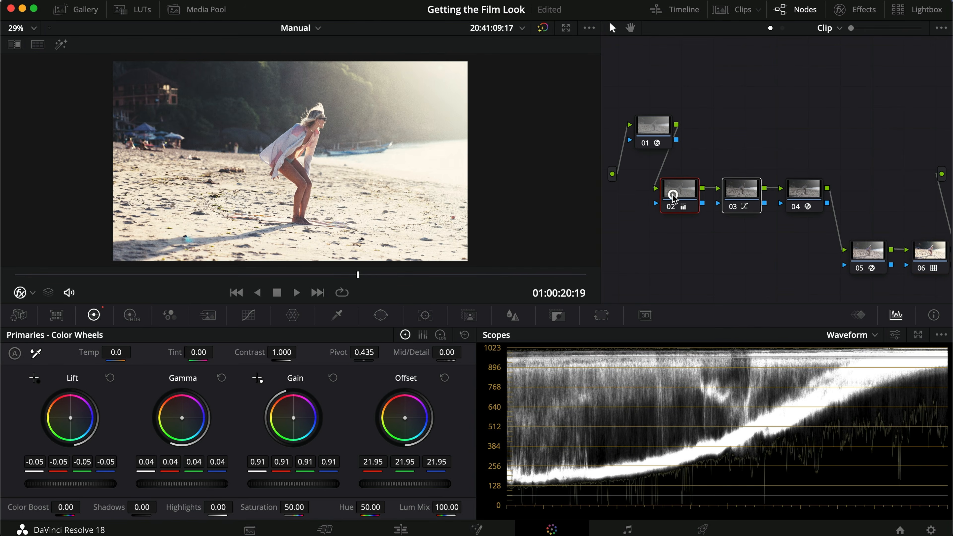
{"action": "key", "text": "super+d"}
{"action": "key", "text": "super+d"}
{"action": "left_click", "coordinate": [744, 192]}
{"action": "key", "text": "super+d"}
{"action": "key", "text": "super+d"}
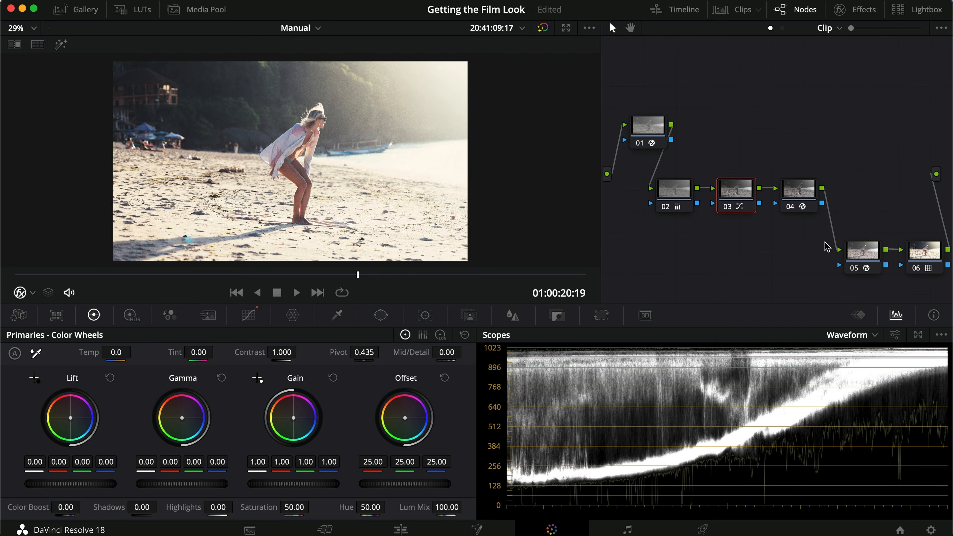
{"action": "left_click", "coordinate": [321, 29]}
{"action": "left_click", "coordinate": [320, 29]}
- Grab a gallery still of the clip's first frame at 01:00:00:00
{"action": "left_click", "coordinate": [2, 276]}
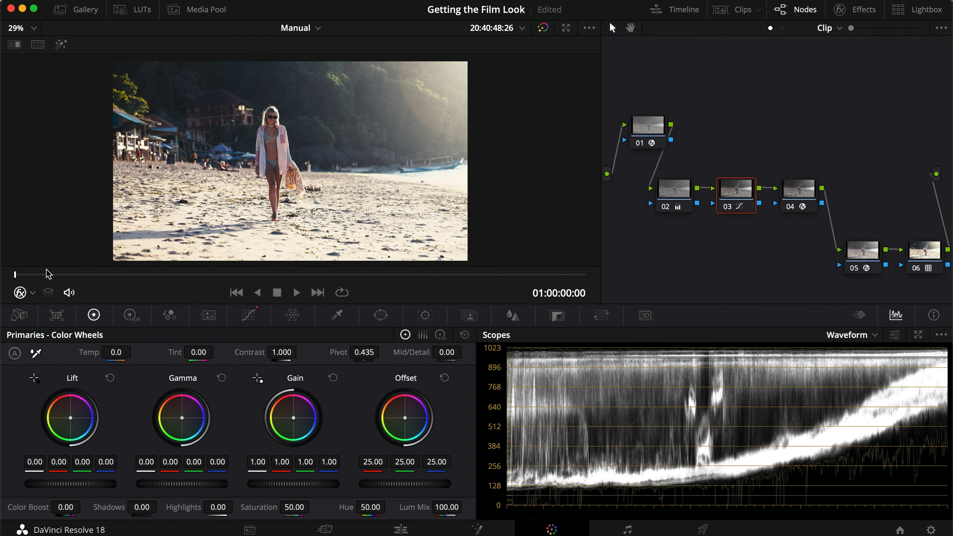
{"action": "left_click_drag", "start_coordinate": [28, 275], "coordinate": [0, 276]}
{"action": "left_click", "coordinate": [75, 9]}
{"action": "right_click", "coordinate": [359, 136]}
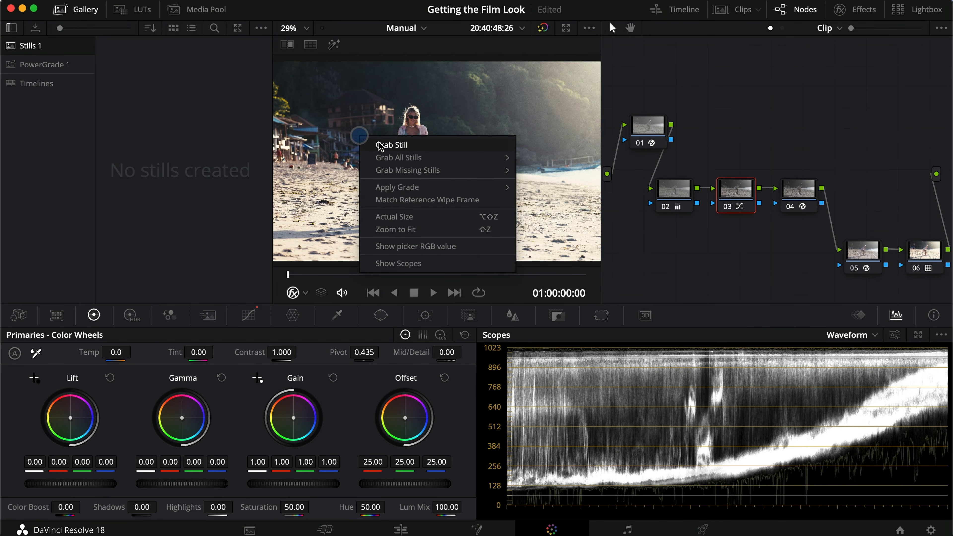
{"action": "left_click", "coordinate": [379, 145]}
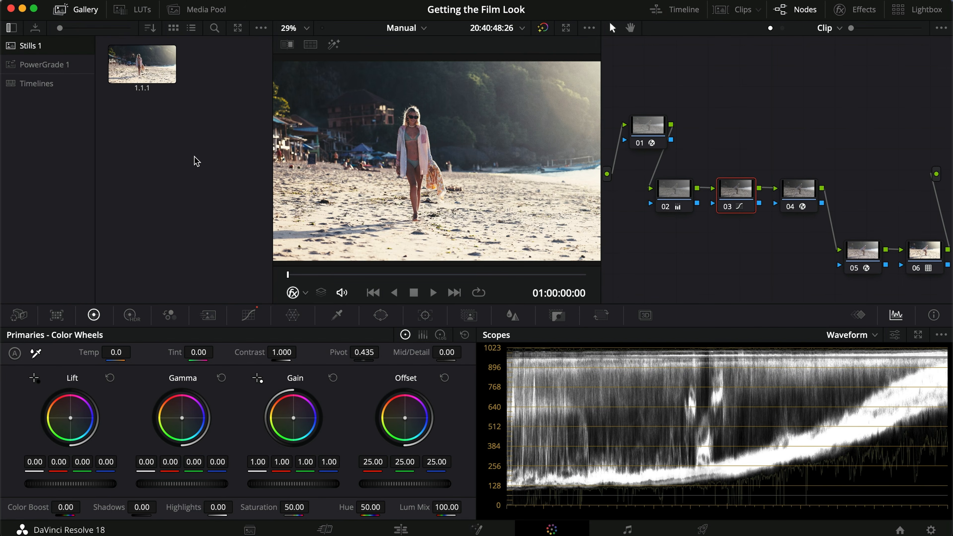
- Grab another gallery still at 01:00:29:22, where the woman sits on the sand, and close the gallery
{"action": "left_click_drag", "start_coordinate": [419, 276], "coordinate": [546, 268]}
{"action": "right_click", "coordinate": [455, 182]}
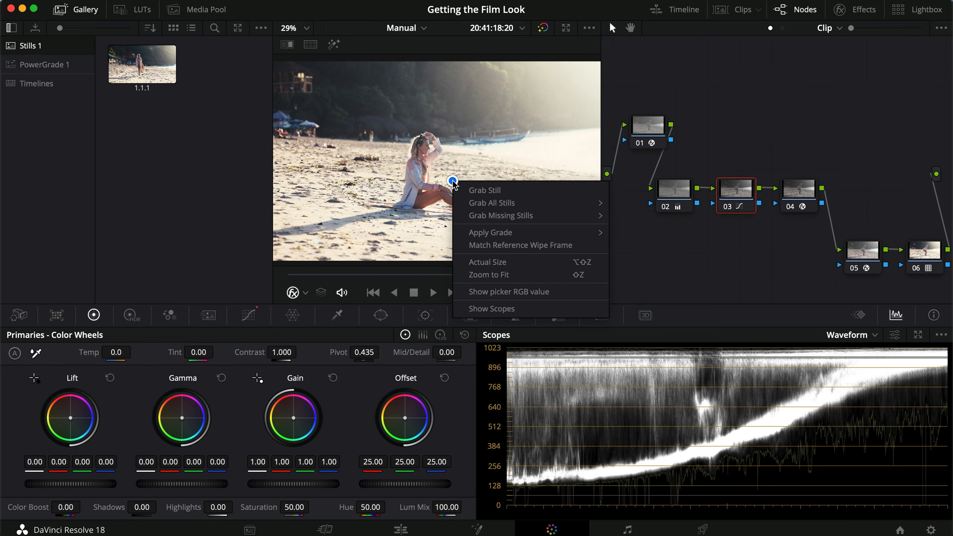
{"action": "left_click", "coordinate": [466, 187]}
{"action": "left_click", "coordinate": [182, 159]}
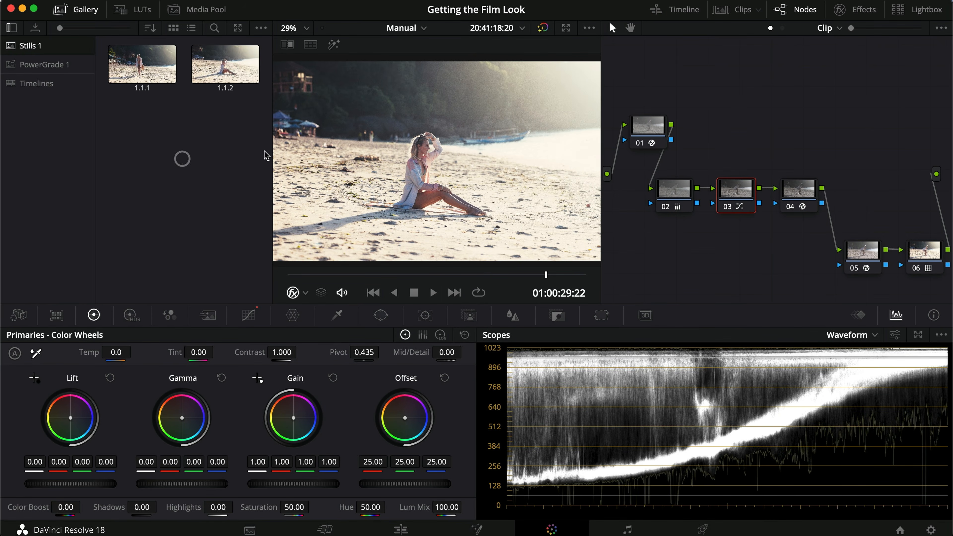
{"action": "left_click", "coordinate": [82, 10]}
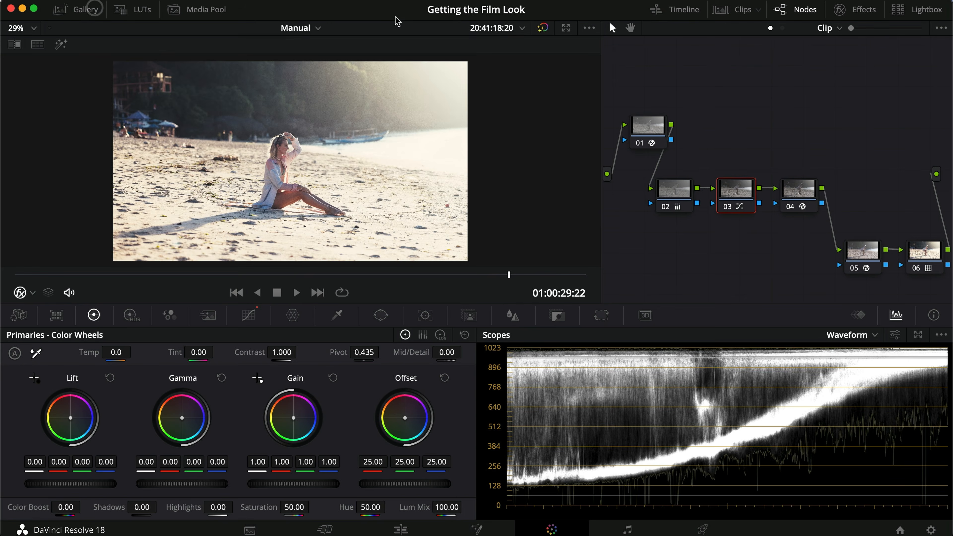
- Switch to the Dehancer timeline, load its ungraded clip on the Color page and reposition node 01
{"action": "left_click", "coordinate": [319, 28]}
{"action": "left_click", "coordinate": [318, 61]}
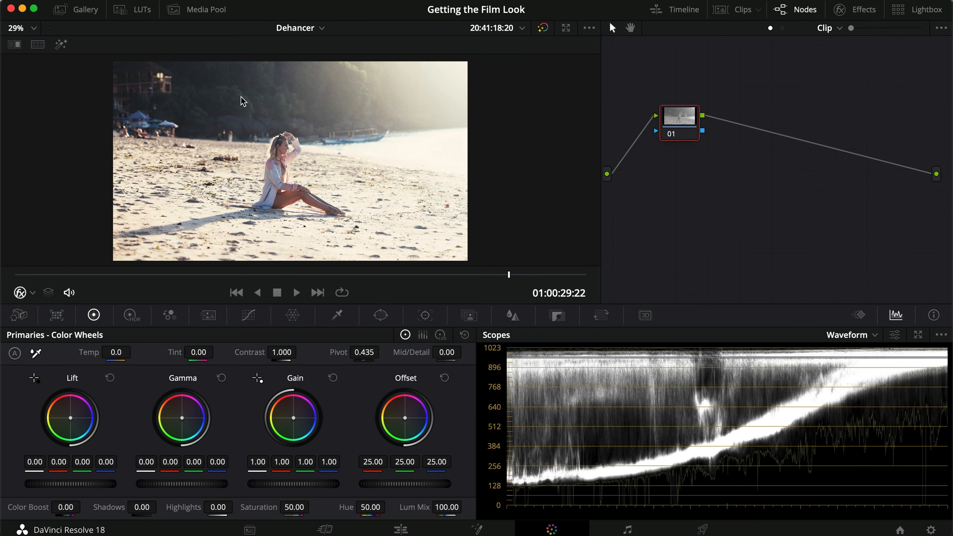
{"action": "left_click", "coordinate": [401, 528]}
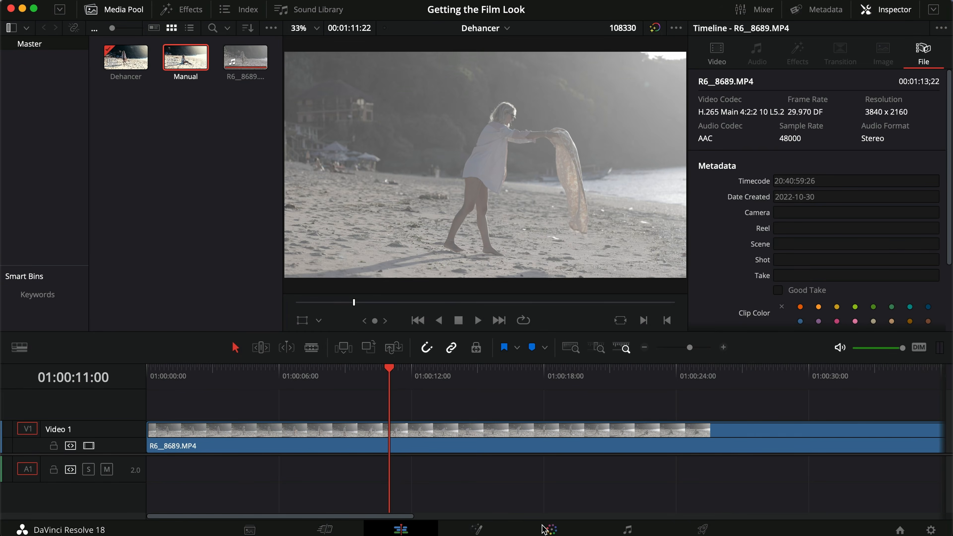
{"action": "left_click", "coordinate": [551, 529]}
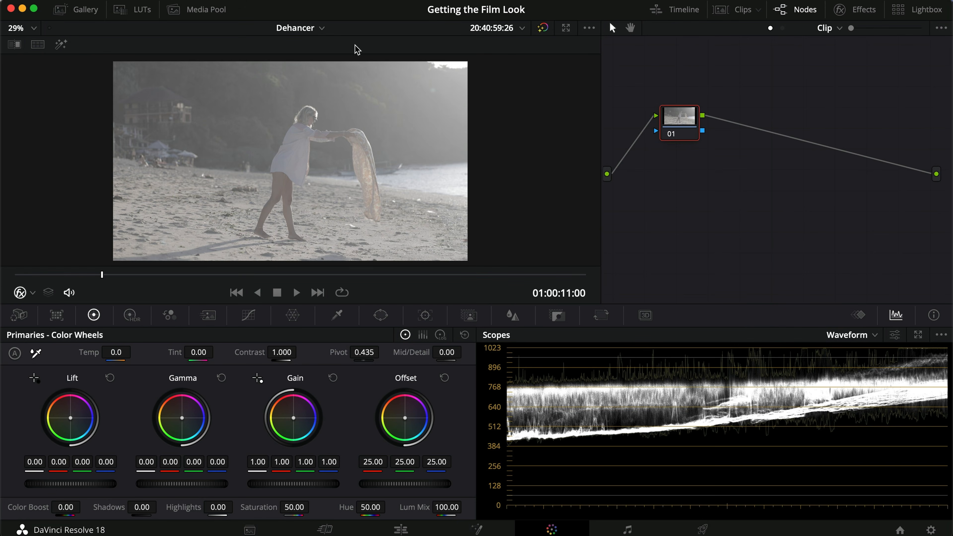
{"action": "left_click_drag", "start_coordinate": [684, 126], "coordinate": [661, 129]}
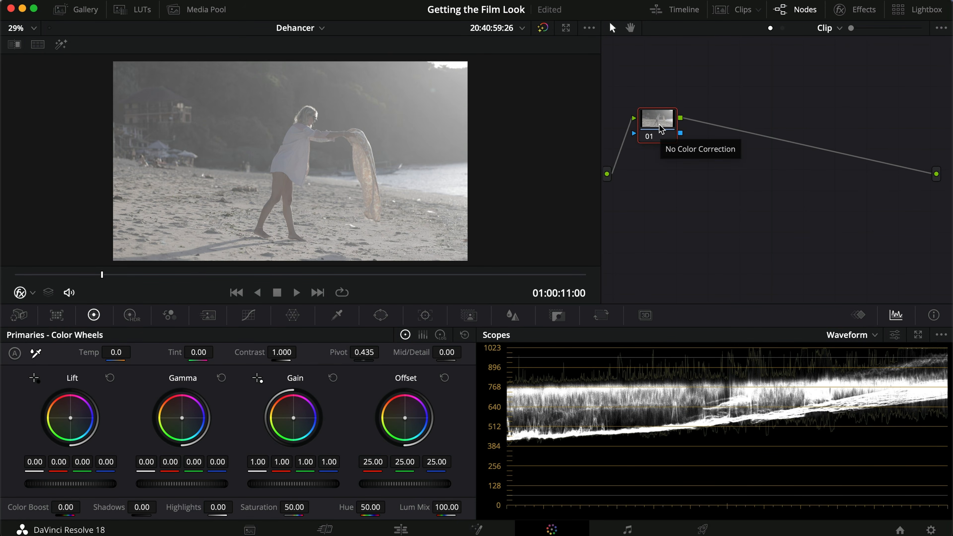
- Copy the whole grade from the Manual timeline's clip and paste it onto the Dehancer timeline's clip
{"action": "left_click", "coordinate": [318, 29]}
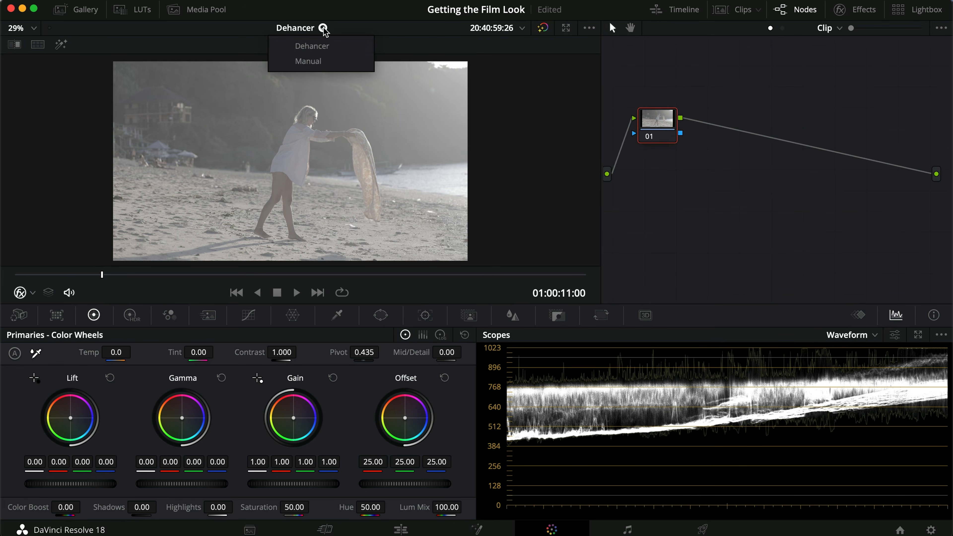
{"action": "left_click", "coordinate": [308, 62]}
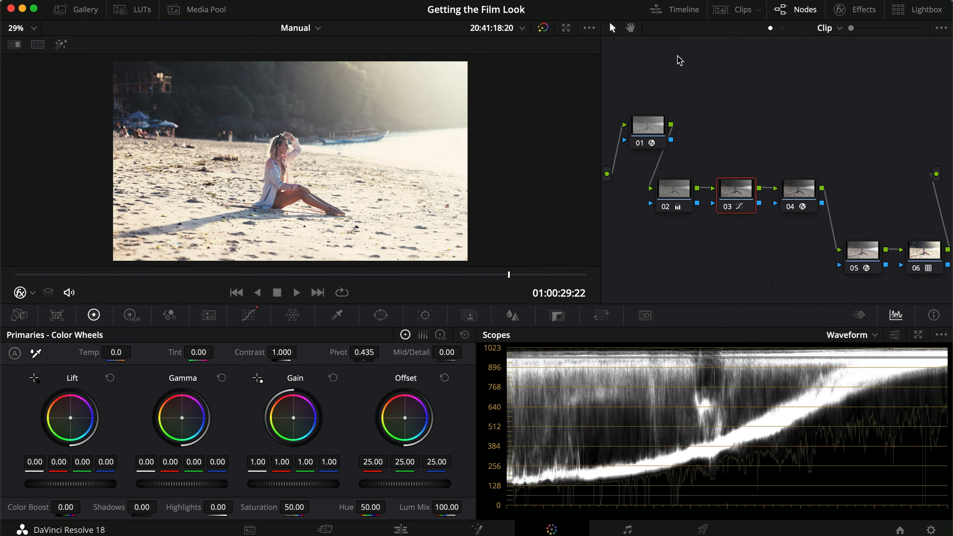
{"action": "left_click", "coordinate": [723, 8]}
{"action": "key", "text": "super+c"}
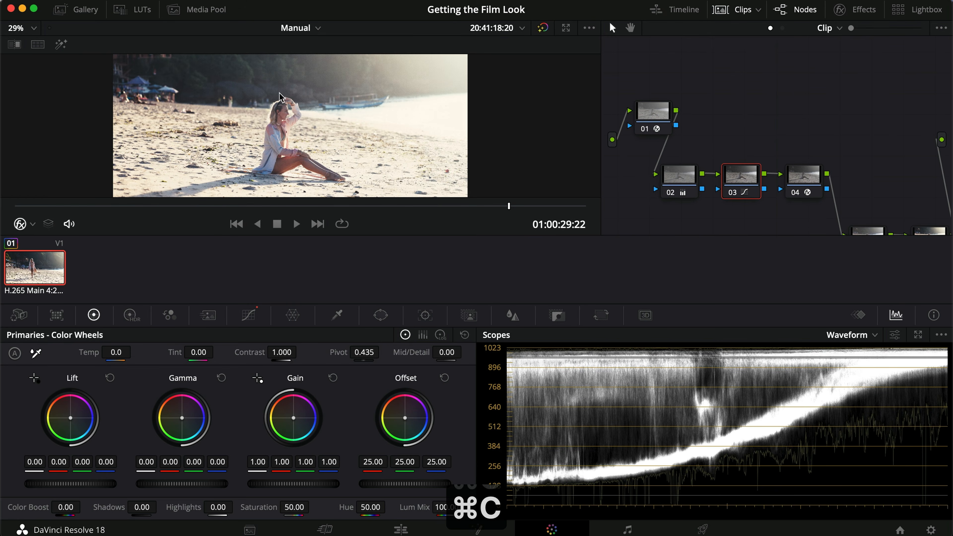
{"action": "left_click", "coordinate": [318, 28]}
{"action": "left_click", "coordinate": [317, 61]}
{"action": "left_click", "coordinate": [26, 266]}
{"action": "key", "text": "super+v"}
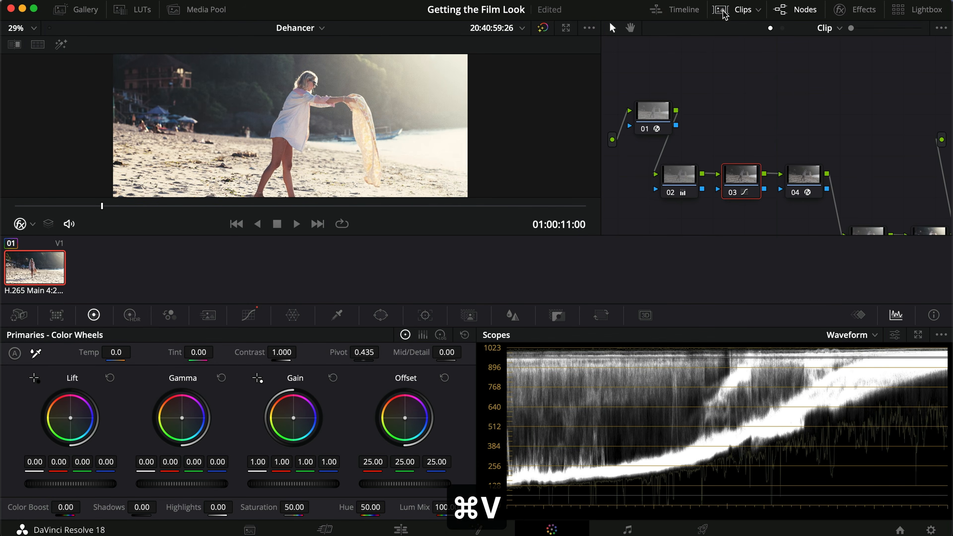
{"action": "left_click", "coordinate": [723, 9]}
- Delete the LUT node 06 and the film grain node 04 from the pasted grade
{"action": "left_click", "coordinate": [912, 263]}
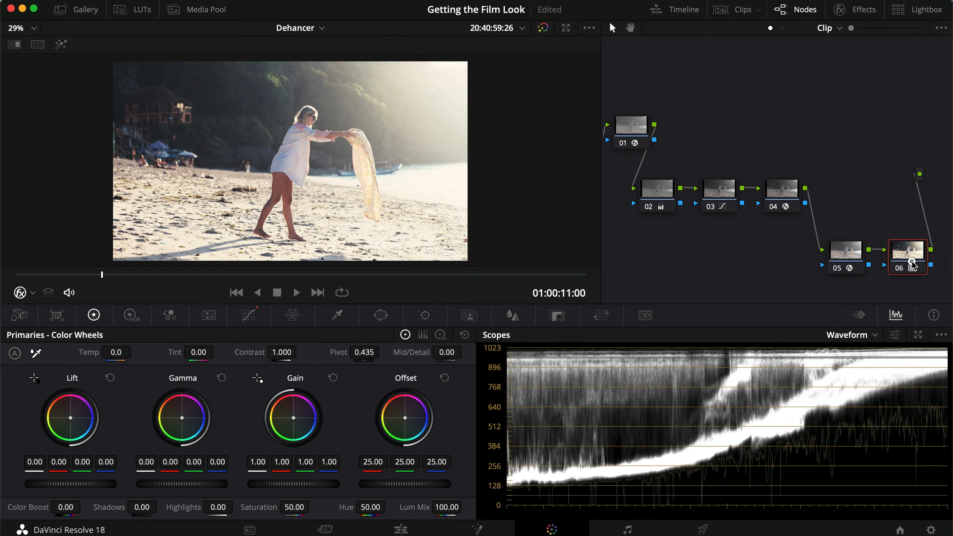
{"action": "key", "text": "BackSpace"}
{"action": "left_click", "coordinate": [786, 204]}
{"action": "key", "text": "BackSpace"}
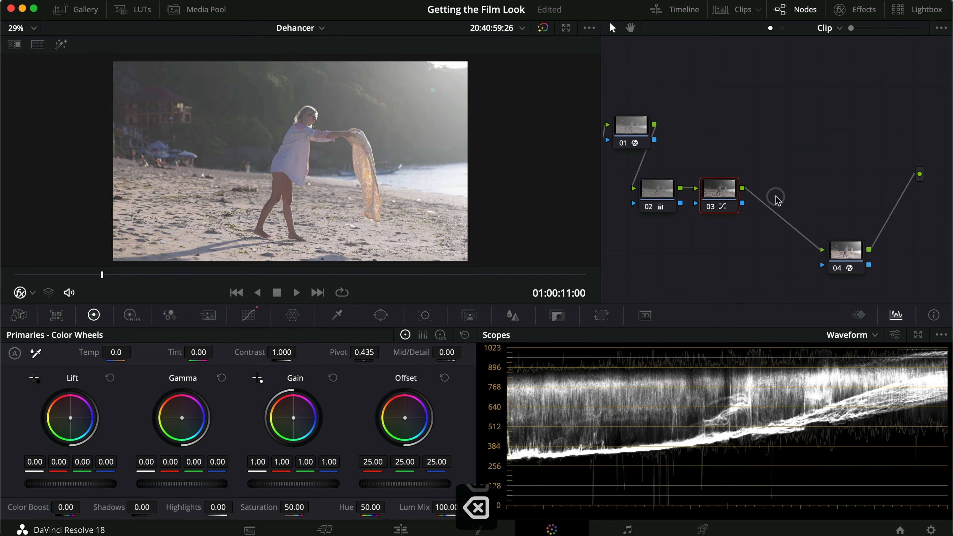
- Change the Output Gamma of the Color Space Transform on the last node, and move that node closer to node 03
{"action": "left_click", "coordinate": [845, 252]}
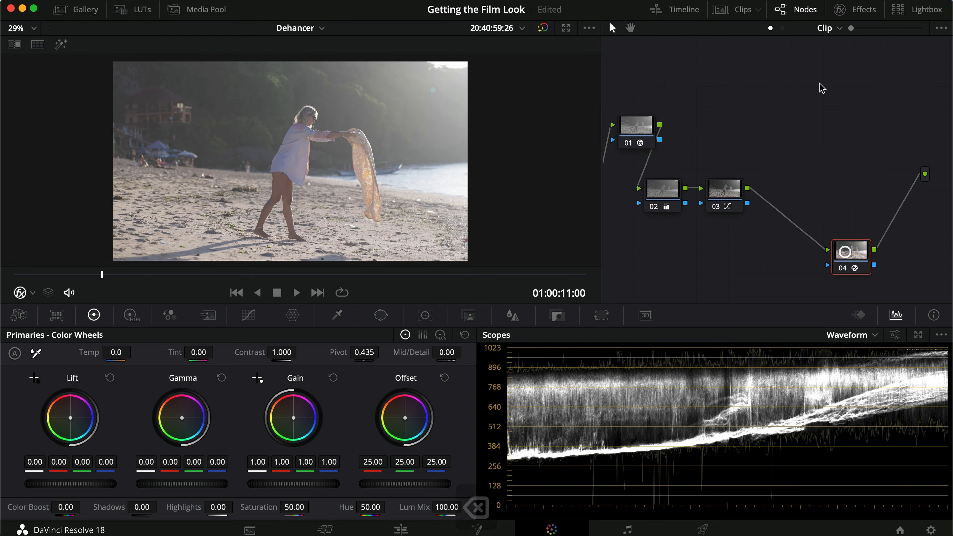
{"action": "left_click", "coordinate": [839, 11]}
{"action": "left_click", "coordinate": [834, 130]}
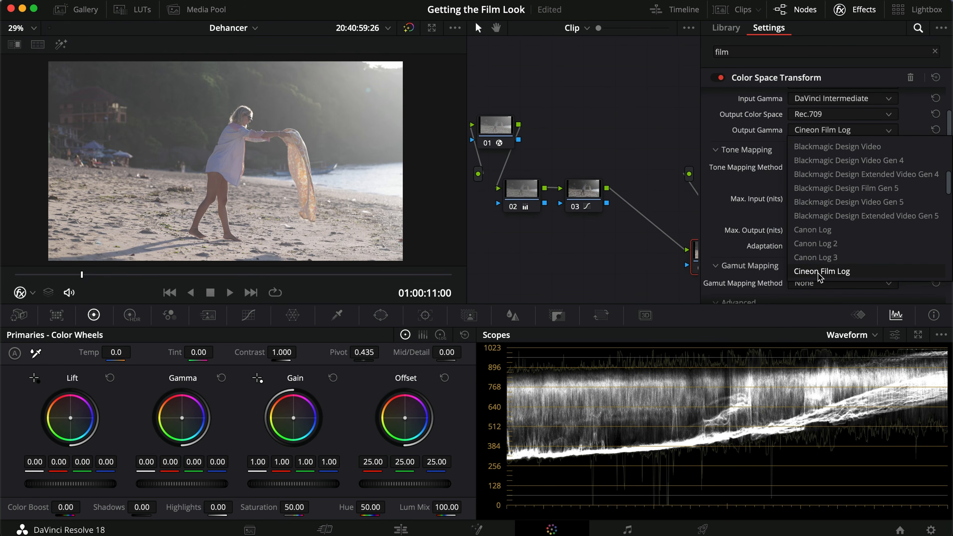
{"action": "key", "text": "Down"}
{"action": "key", "text": "Return"}
{"action": "left_click", "coordinate": [860, 13]}
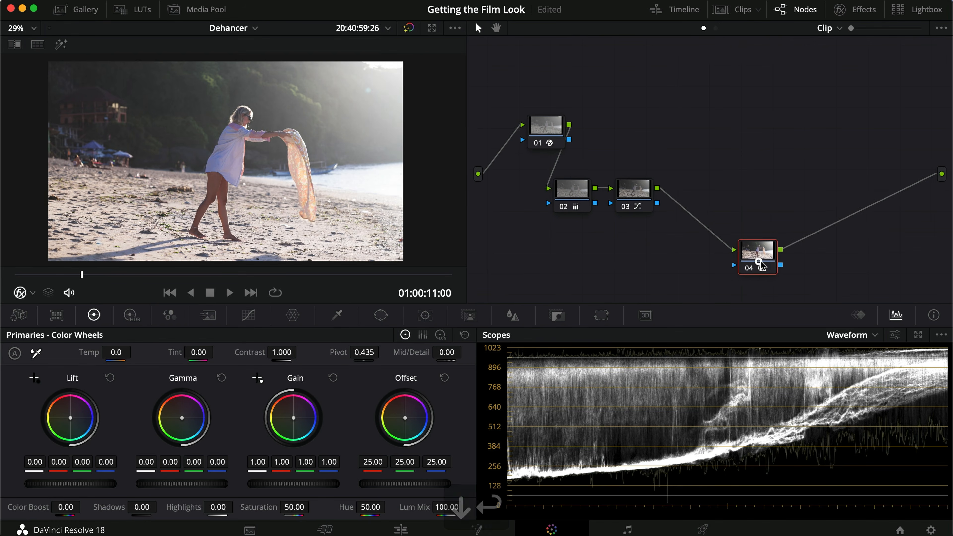
{"action": "left_click_drag", "start_coordinate": [756, 251], "coordinate": [722, 251]}
- Check the effect of adjustment nodes 02 and 03 and view the clip's first frame in full screen
{"action": "left_click", "coordinate": [634, 189]}
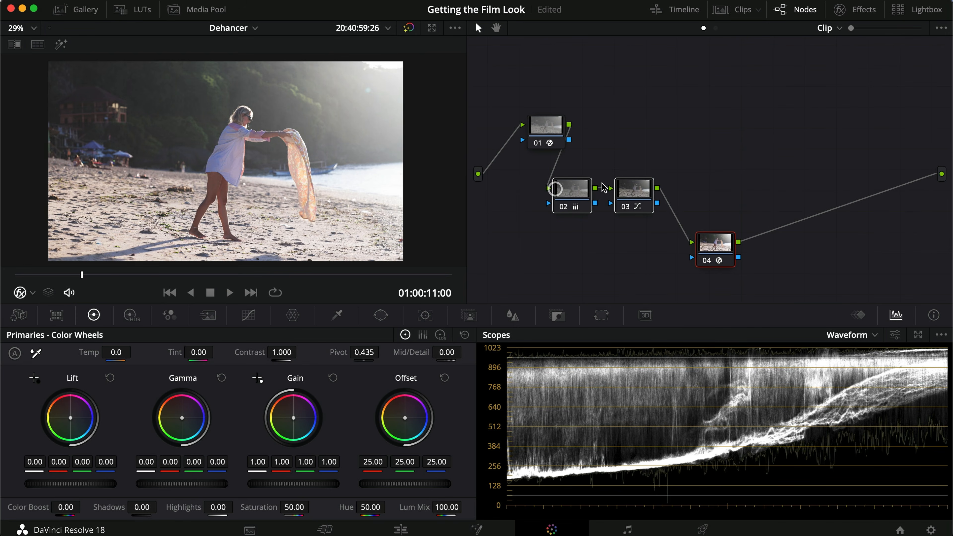
{"action": "key", "text": "super+d"}
{"action": "key", "text": "super+f"}
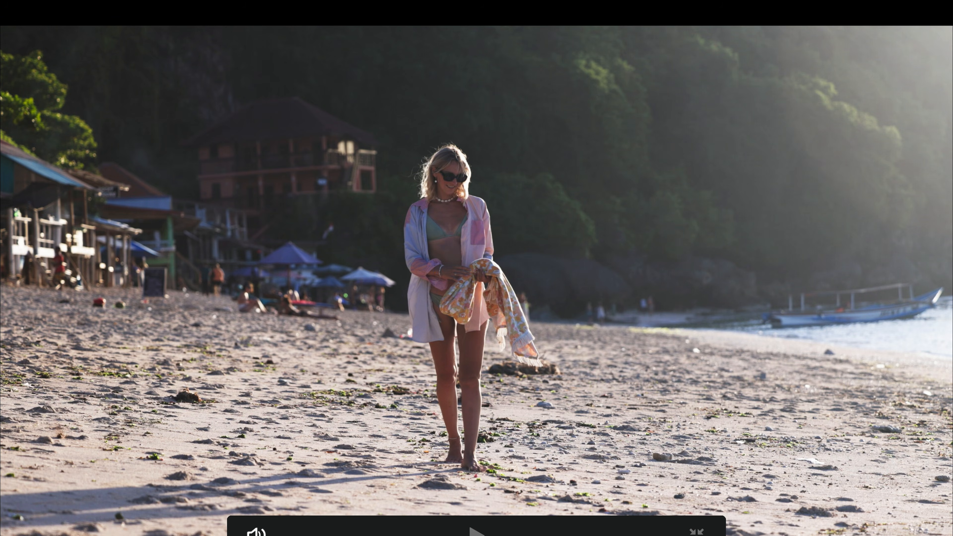
{"action": "key", "text": "super+f"}
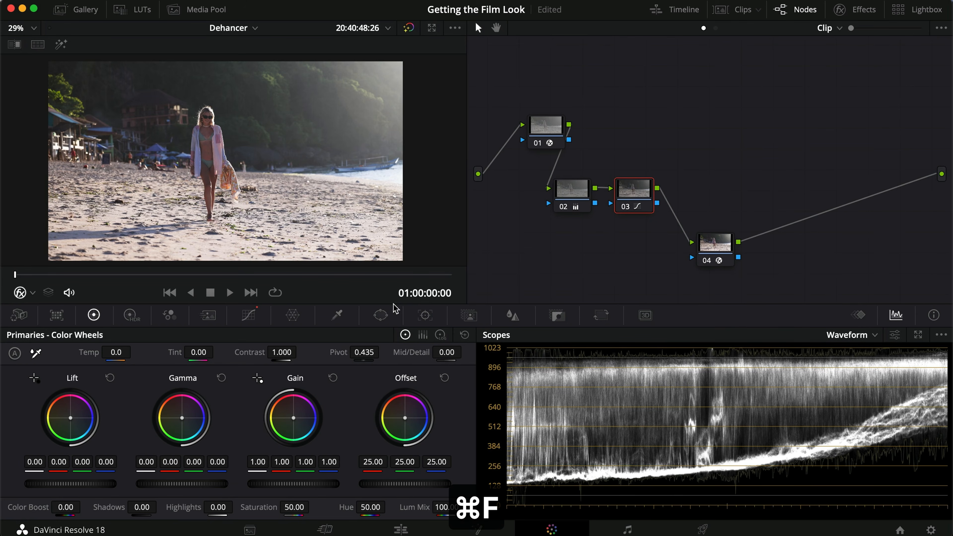
- Add a serial node after node 04 and apply the Dehancer Pro 6.2.0 film emulation effect to it
{"action": "left_click", "coordinate": [722, 246]}
{"action": "key", "text": "alt+s"}
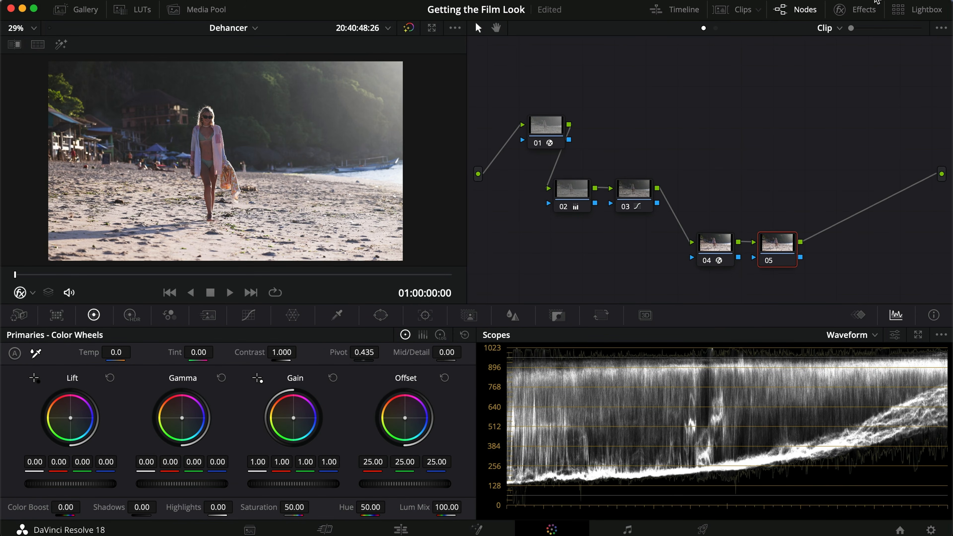
{"action": "left_click", "coordinate": [870, 10]}
{"action": "double_click", "coordinate": [802, 58]}
{"action": "type", "text": "deha"}
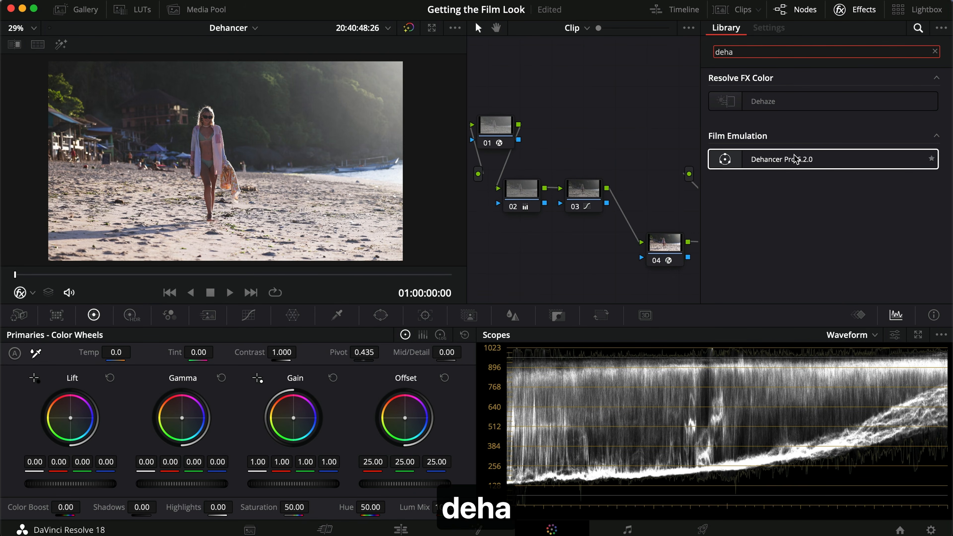
{"action": "left_click_drag", "start_coordinate": [795, 160], "coordinate": [661, 250]}
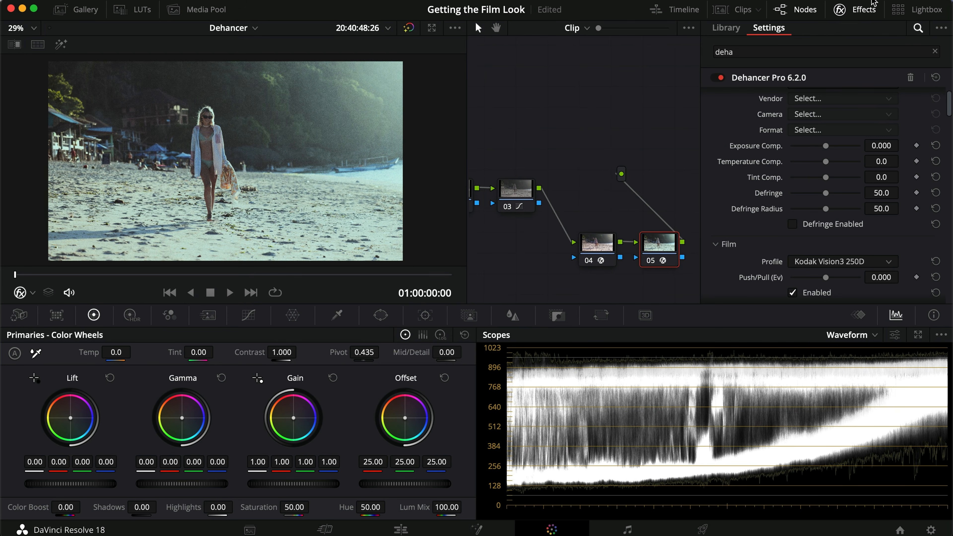
- Enlarge the node graph area and compare the frame with the Dehancer node disabled and enabled
{"action": "left_click_drag", "start_coordinate": [466, 102], "coordinate": [411, 102]}
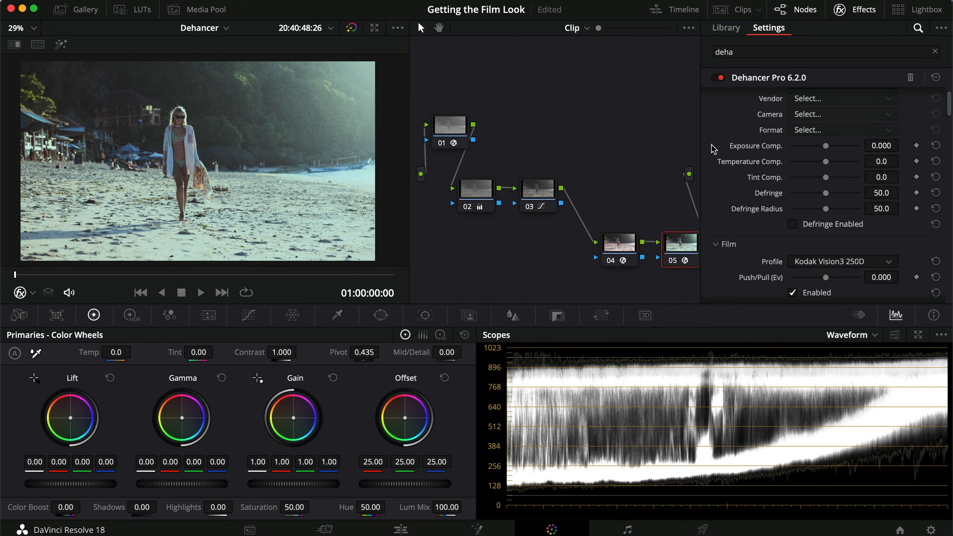
{"action": "key", "text": "super+d"}
{"action": "key", "text": "super+d"}
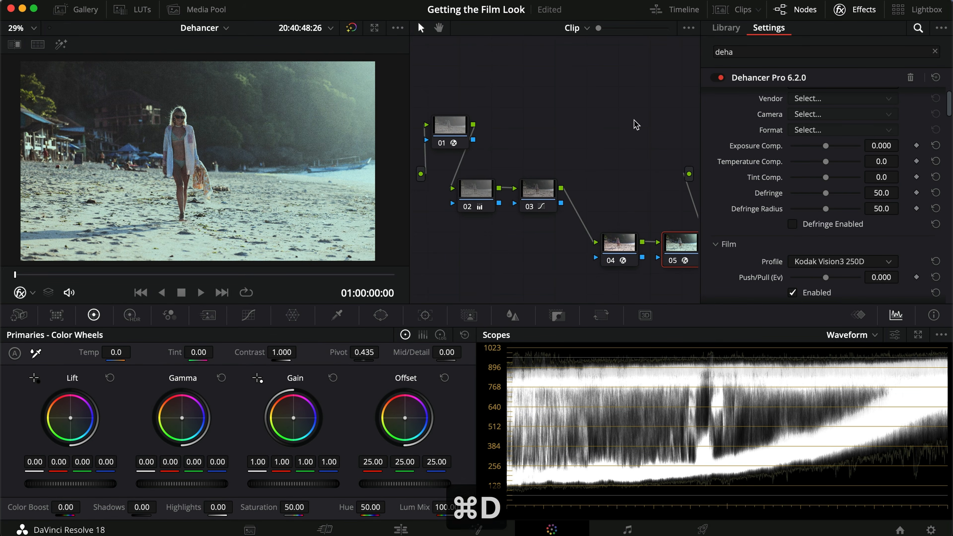
- Set the Dehancer input source to Choose Camera, with vendor Canon, camera R6 and format Log 3 Cinema Gamut
{"action": "scroll", "coordinate": [771, 121], "scroll_direction": "up", "scroll_amount": 2}
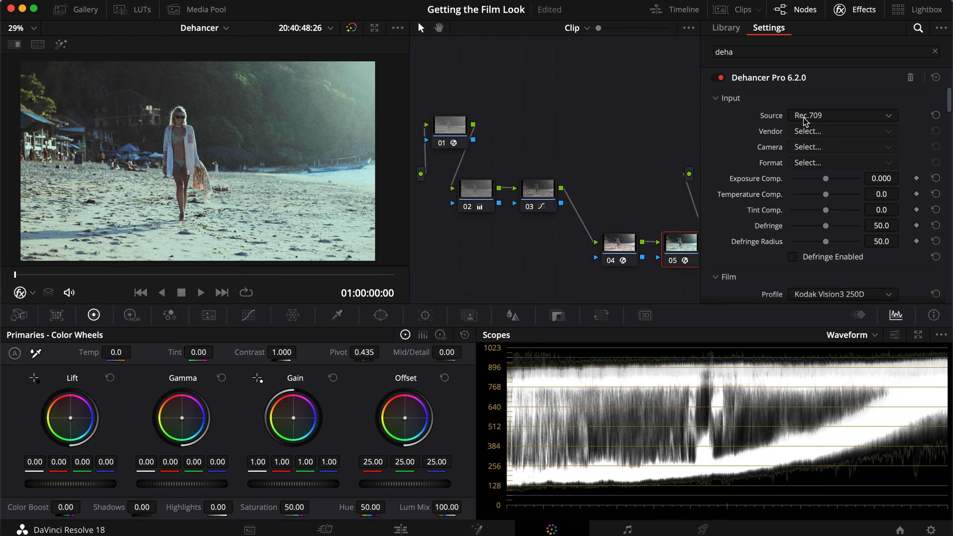
{"action": "left_click", "coordinate": [831, 117]}
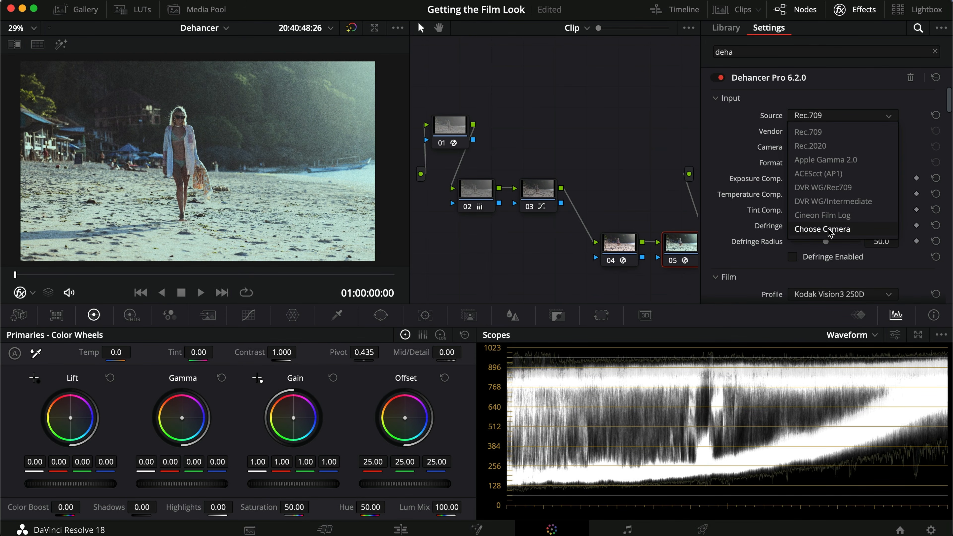
{"action": "left_click", "coordinate": [818, 230]}
{"action": "left_click", "coordinate": [815, 132]}
{"action": "left_click", "coordinate": [806, 203]}
{"action": "left_click", "coordinate": [821, 147]}
{"action": "left_click", "coordinate": [814, 233]}
{"action": "left_click", "coordinate": [817, 161]}
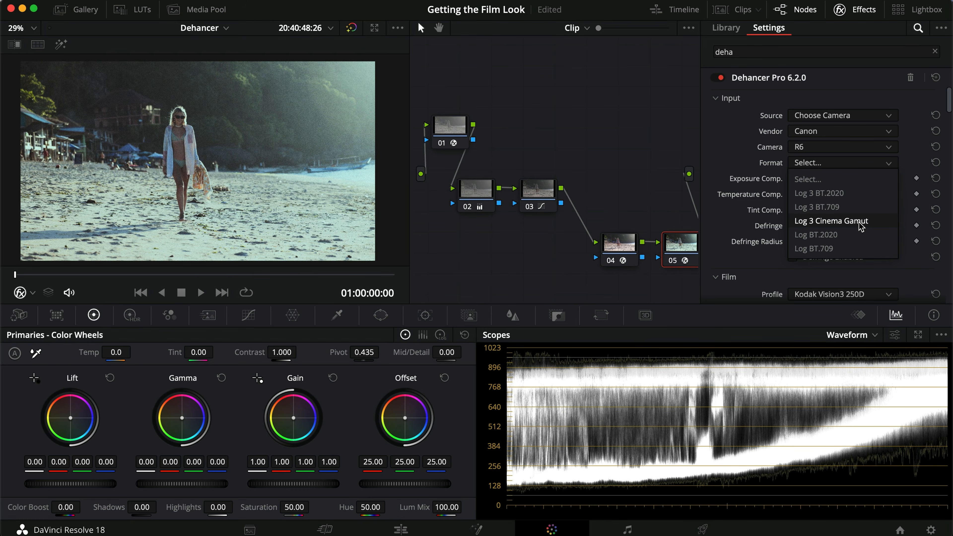
{"action": "left_click", "coordinate": [860, 225]}
- Compare the frame with the Color Space Transform on node 04 disabled and enabled
{"action": "left_click", "coordinate": [617, 241]}
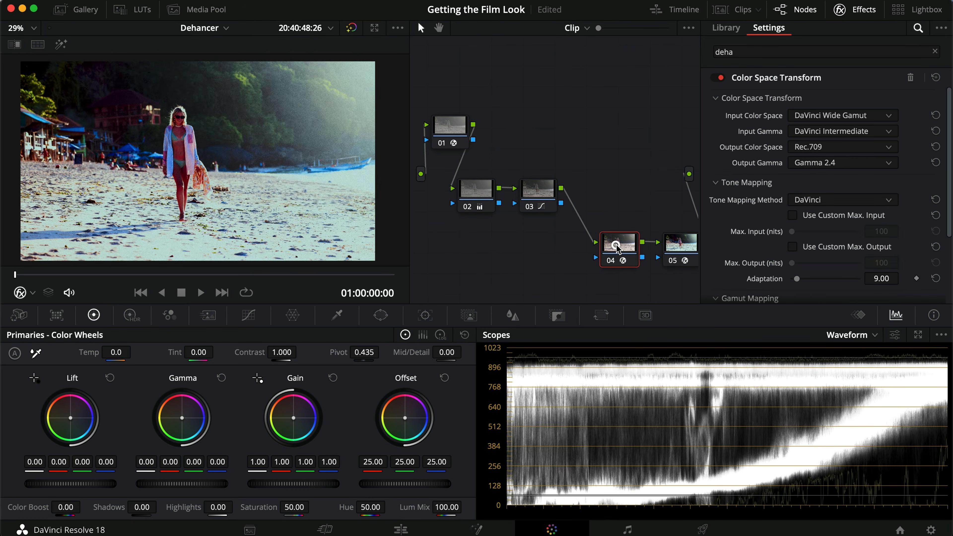
{"action": "key", "text": "super+d"}
{"action": "key", "text": "super+d"}
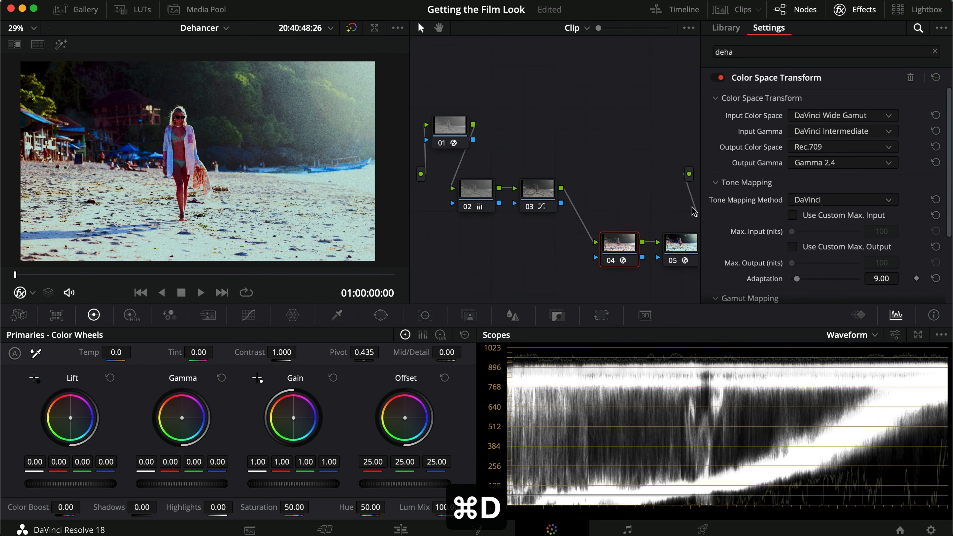
- Set the input source of the Dehancer effect on node 05 back to Rec.709
{"action": "left_click", "coordinate": [696, 250]}
{"action": "left_click", "coordinate": [822, 115]}
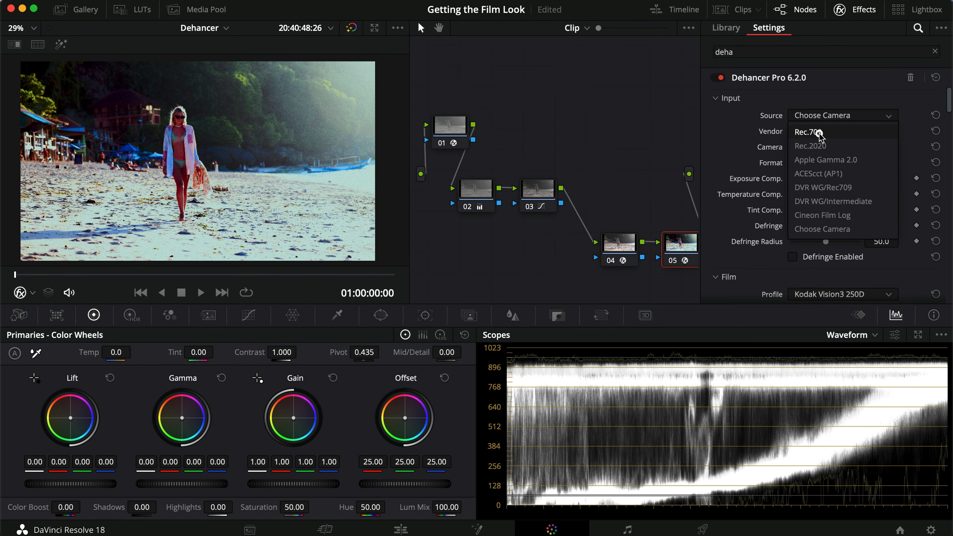
{"action": "left_click", "coordinate": [814, 131]}
{"action": "left_click", "coordinate": [737, 140]}
- Set the Dehancer film profile to Kodak Portra 400
{"action": "scroll", "coordinate": [770, 152], "scroll_direction": "down", "scroll_amount": 1}
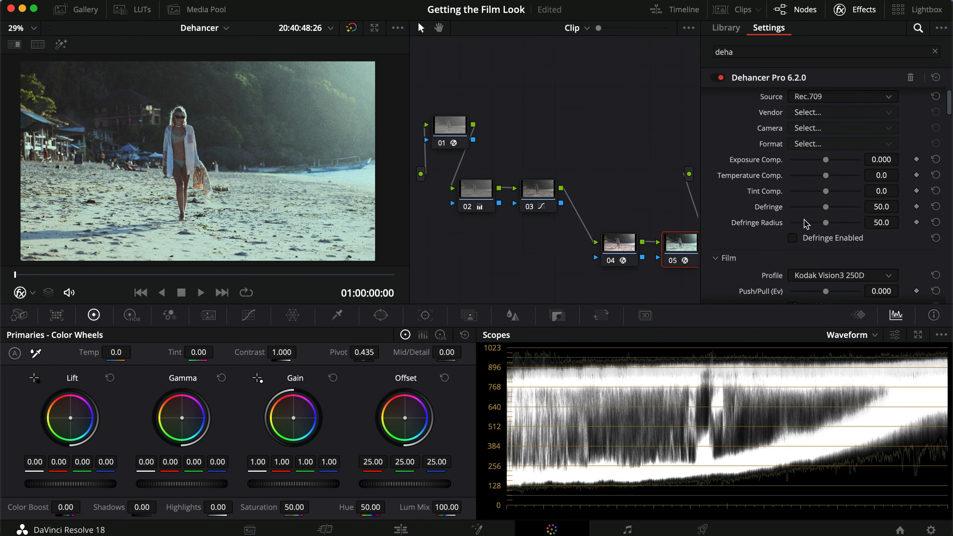
{"action": "scroll", "coordinate": [742, 234], "scroll_direction": "down", "scroll_amount": 5}
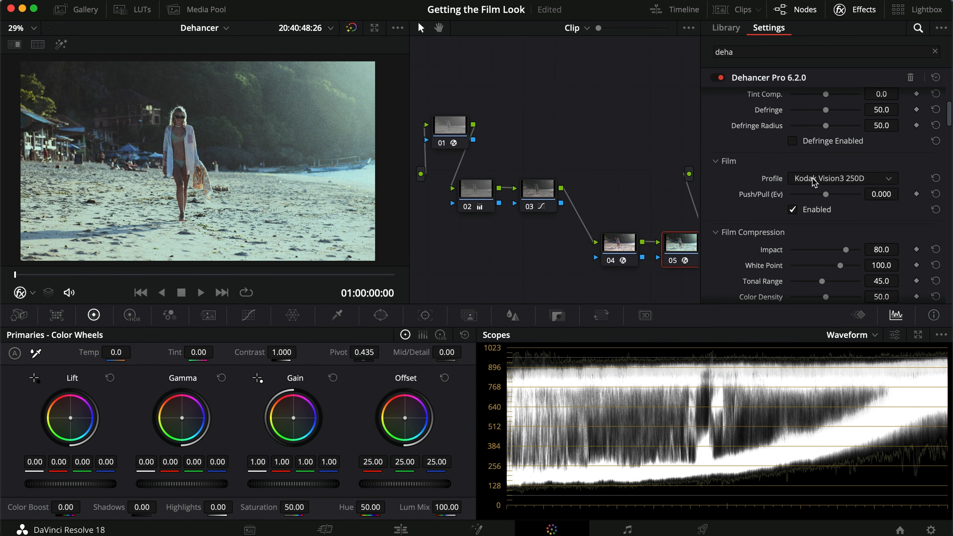
{"action": "scroll", "coordinate": [744, 186], "scroll_direction": "down", "scroll_amount": 1}
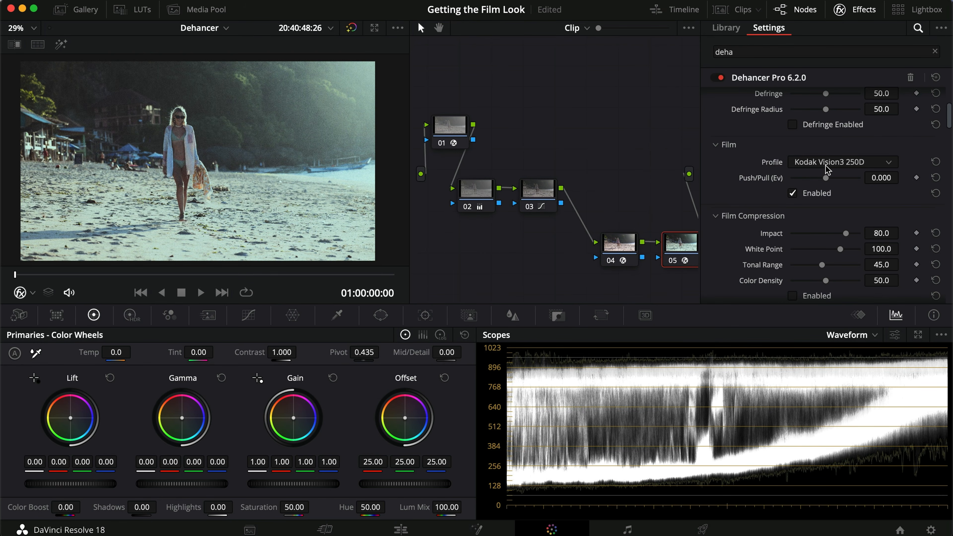
{"action": "left_click", "coordinate": [864, 163]}
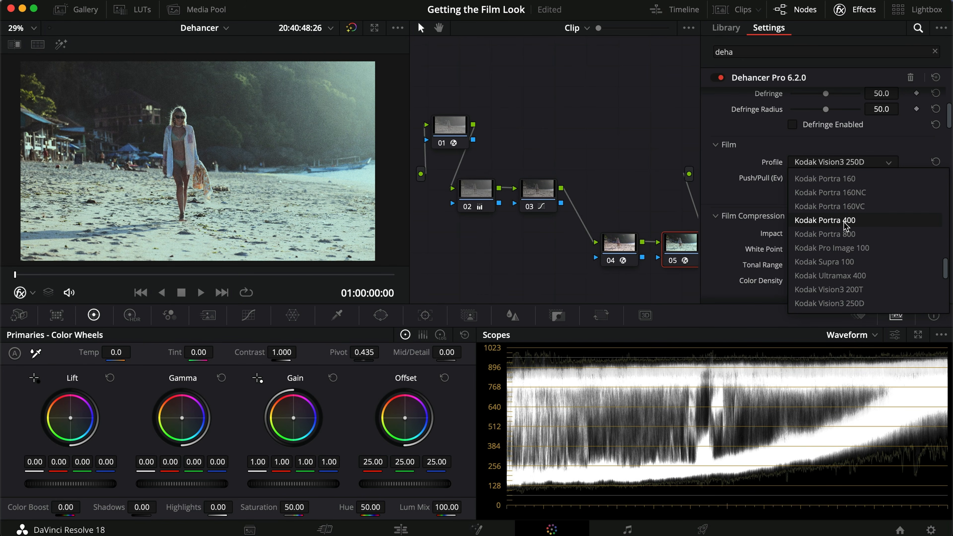
{"action": "left_click", "coordinate": [870, 224]}
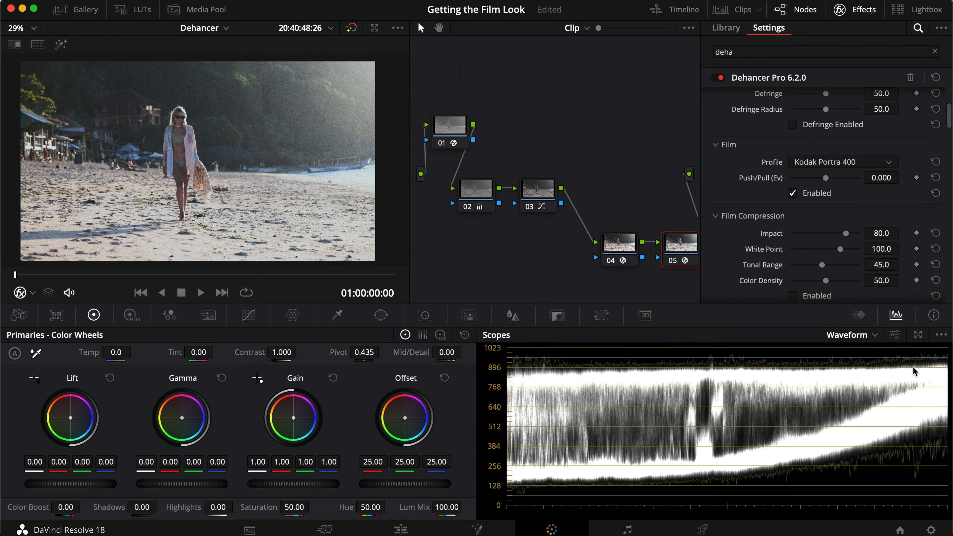
- Compare the image and waveform with the Dehancer node disabled and enabled
{"action": "key", "text": "super+d"}
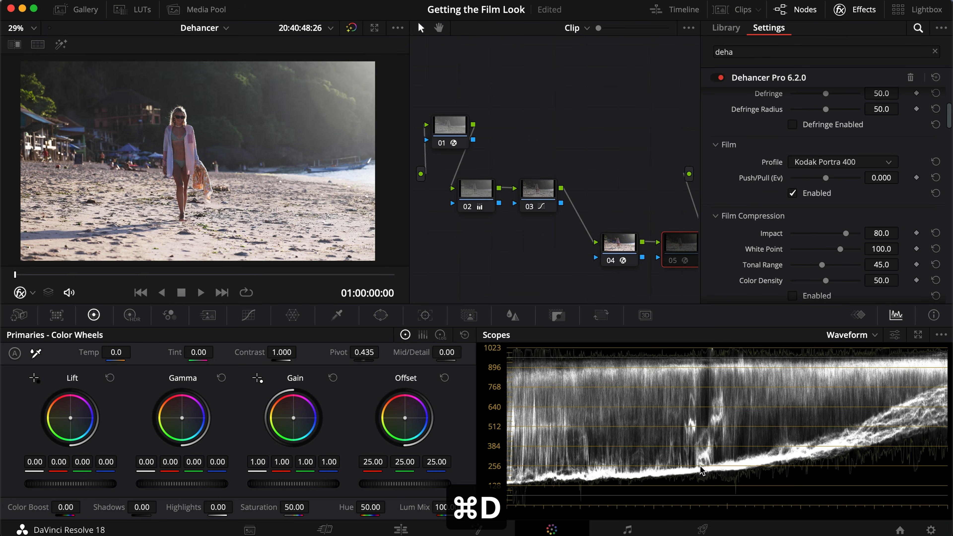
{"action": "key", "text": "super+d"}
{"action": "key", "text": "super+d"}
{"action": "key", "text": "super+d"}
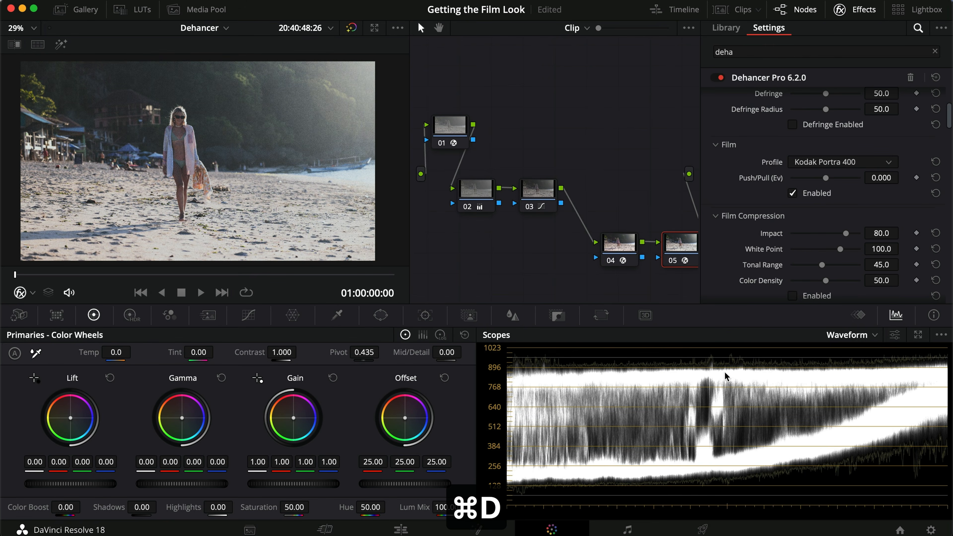
- In the Expand settings, set Black Point to about 7.07 and White Point to about 97.7, judging the highlights at 01:00:30:03
{"action": "scroll", "coordinate": [738, 176], "scroll_direction": "down", "scroll_amount": 5}
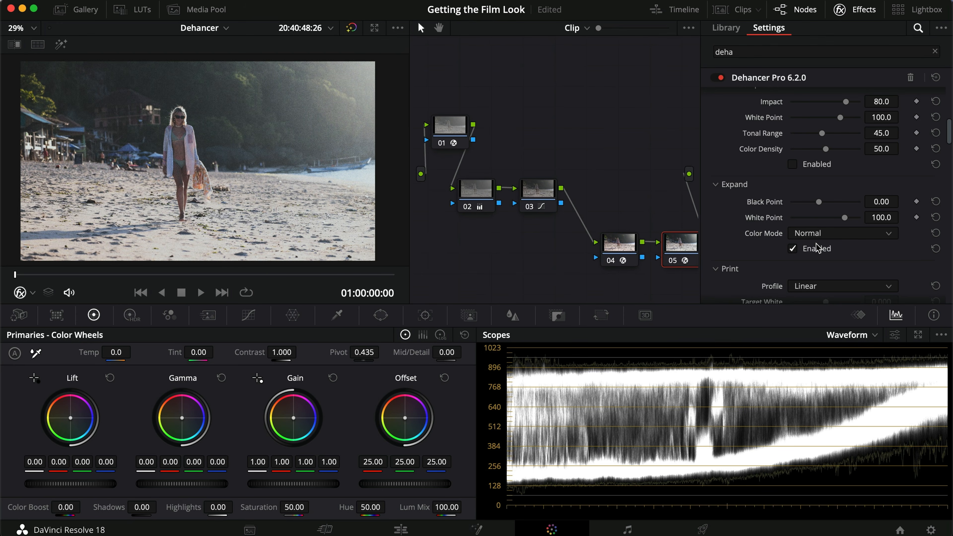
{"action": "left_click_drag", "start_coordinate": [818, 202], "coordinate": [828, 203]}
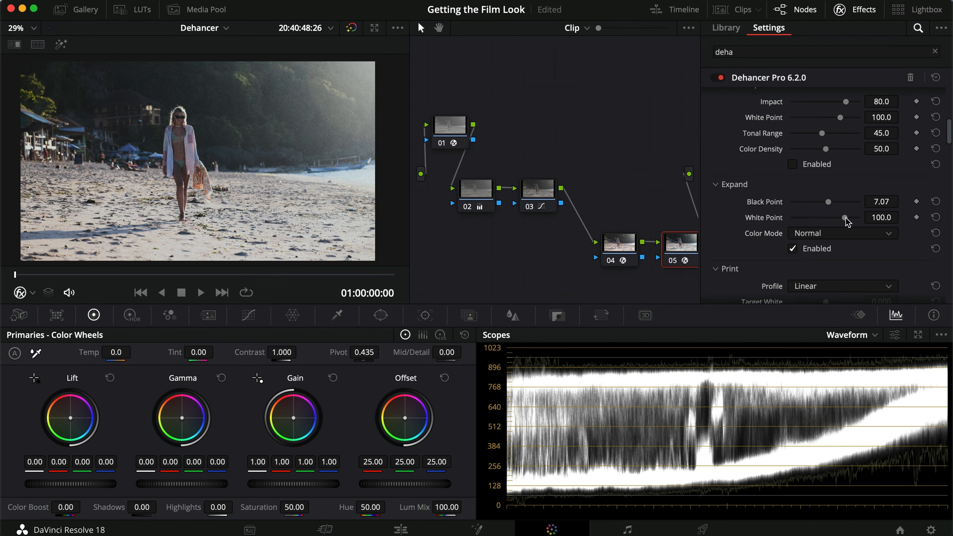
{"action": "left_click_drag", "start_coordinate": [843, 220], "coordinate": [840, 222]}
{"action": "left_click_drag", "start_coordinate": [110, 276], "coordinate": [175, 274]}
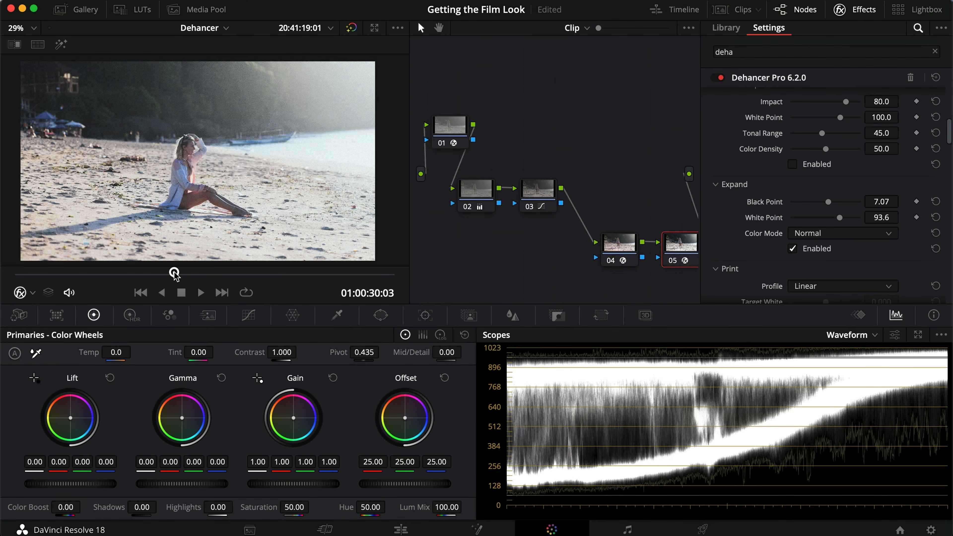
{"action": "left_click_drag", "start_coordinate": [837, 217], "coordinate": [843, 218]}
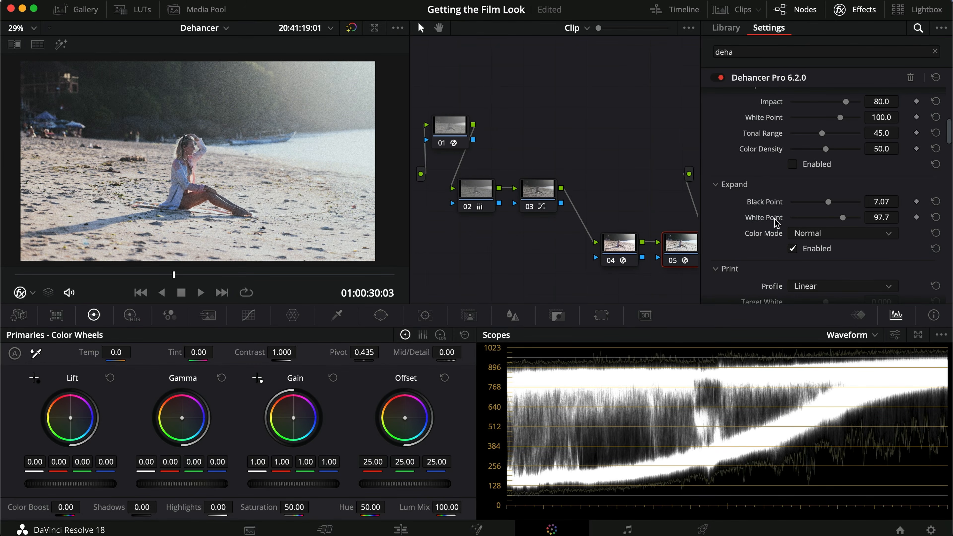
- Compare the seated-woman frame in full screen with the Dehancer node disabled and enabled
{"action": "key", "text": "super+f"}
{"action": "key", "text": "super+d"}
{"action": "key", "text": "super+d"}
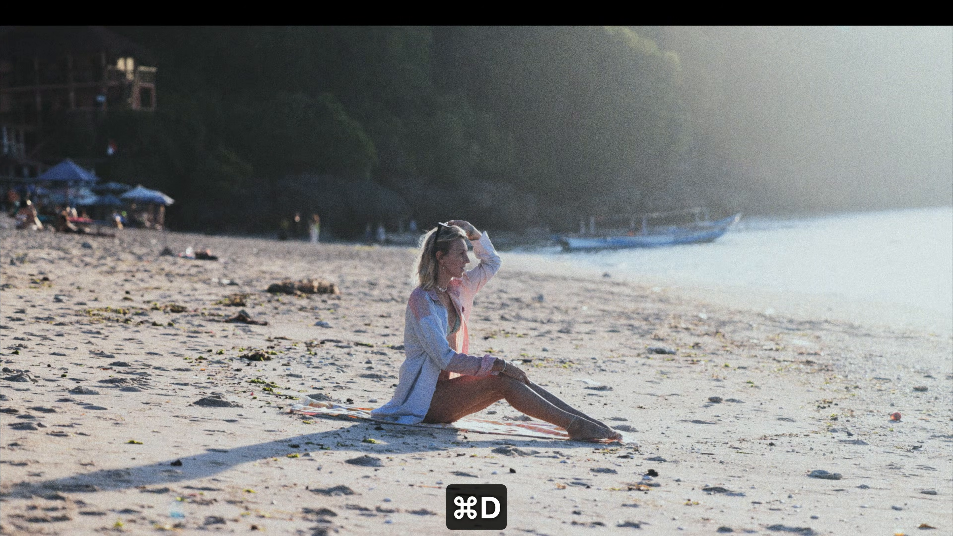
{"action": "key", "text": "super+d"}
{"action": "key", "text": "super+d"}
{"action": "key", "text": "super+f"}
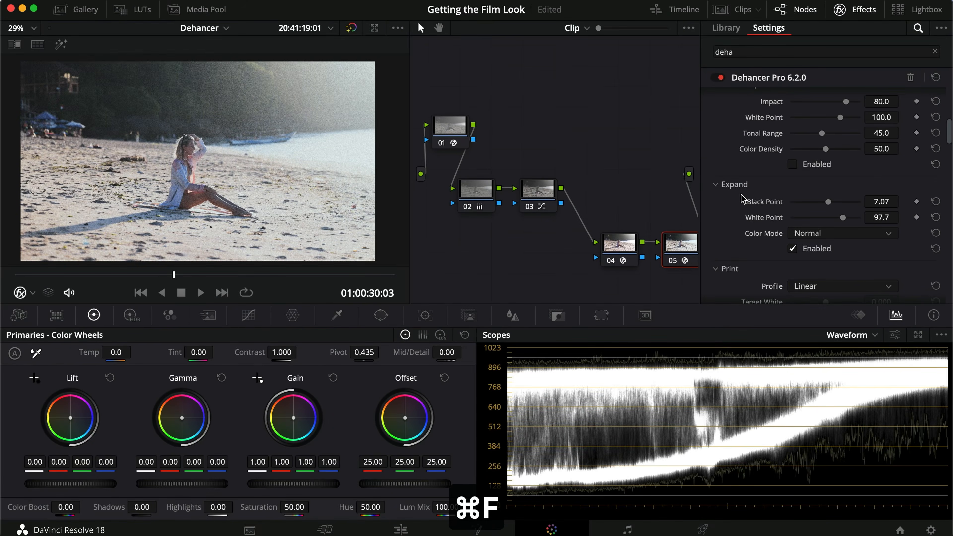
{"action": "key", "text": "super+f"}
{"action": "key", "text": "super+d"}
{"action": "key", "text": "super+f"}
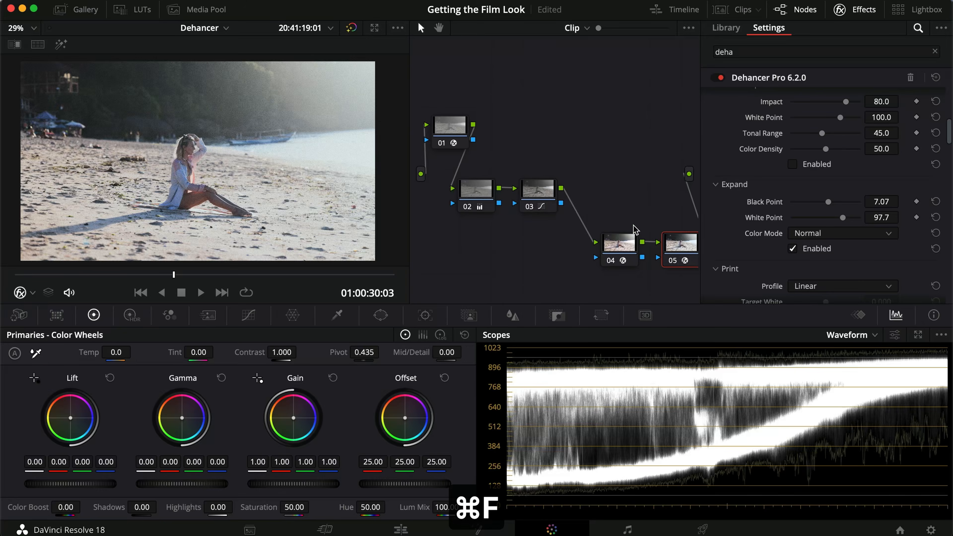
- Set the Dehancer print profile to Kodak 2383 Print Film
{"action": "scroll", "coordinate": [751, 252], "scroll_direction": "down", "scroll_amount": 5}
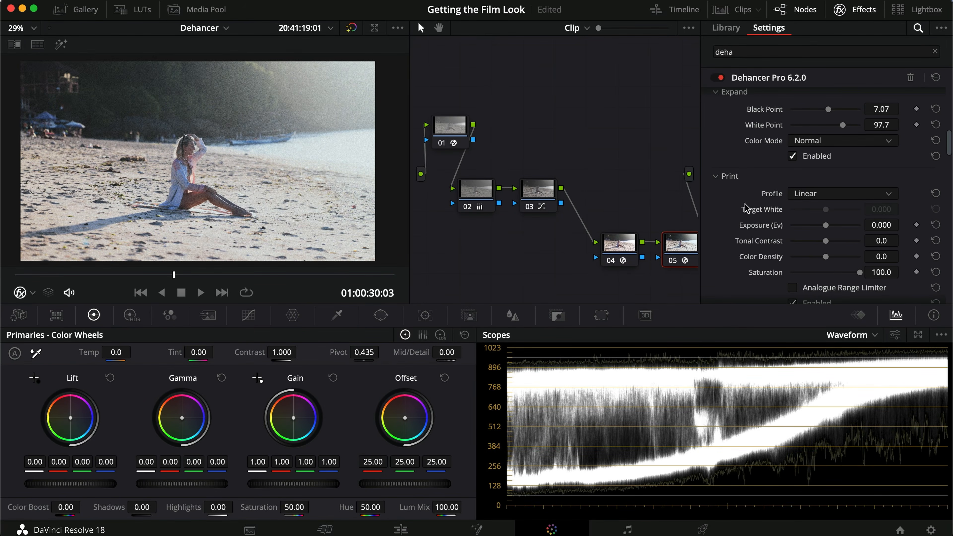
{"action": "left_click", "coordinate": [830, 193]}
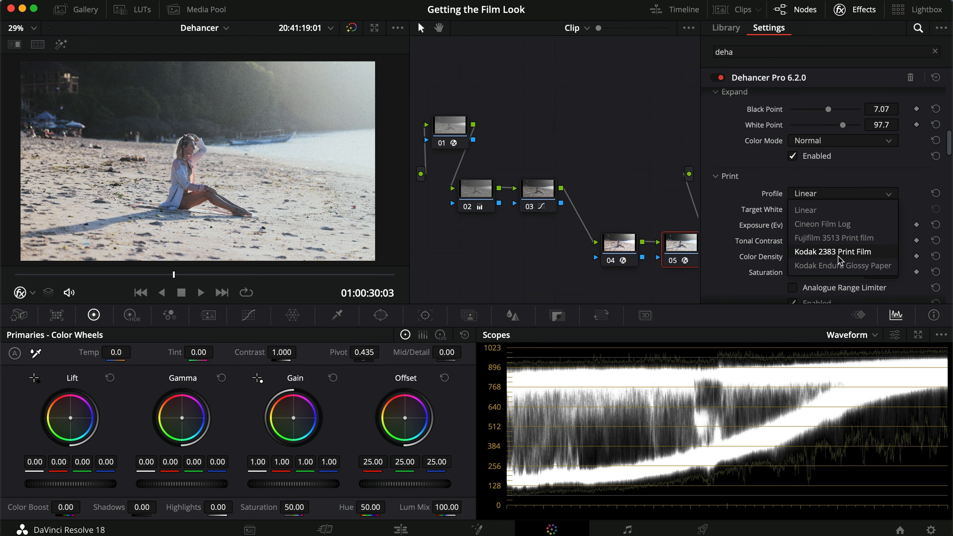
{"action": "left_click", "coordinate": [874, 254]}
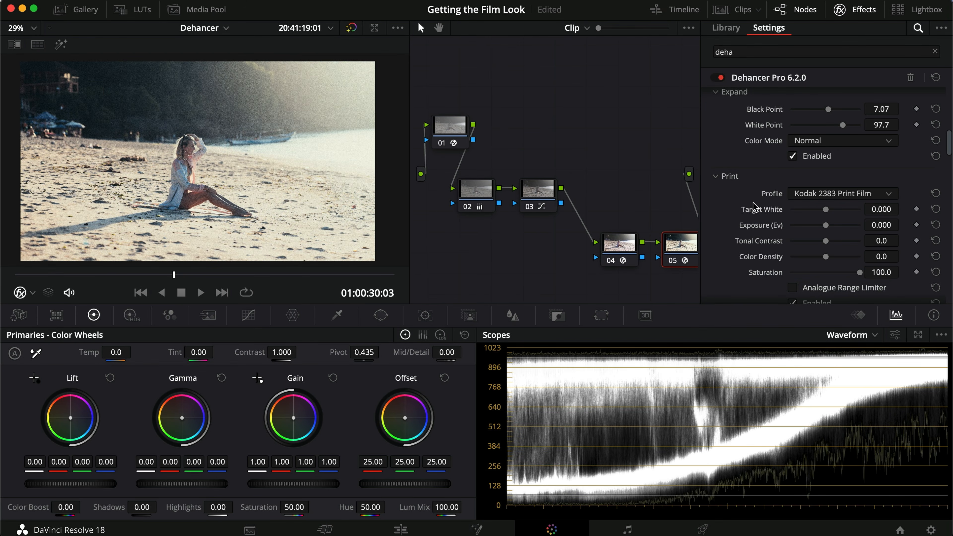
- Readjust the Expand settings for the new print profile, raising White Point to about 100.2
{"action": "scroll", "coordinate": [743, 225], "scroll_direction": "up", "scroll_amount": 5}
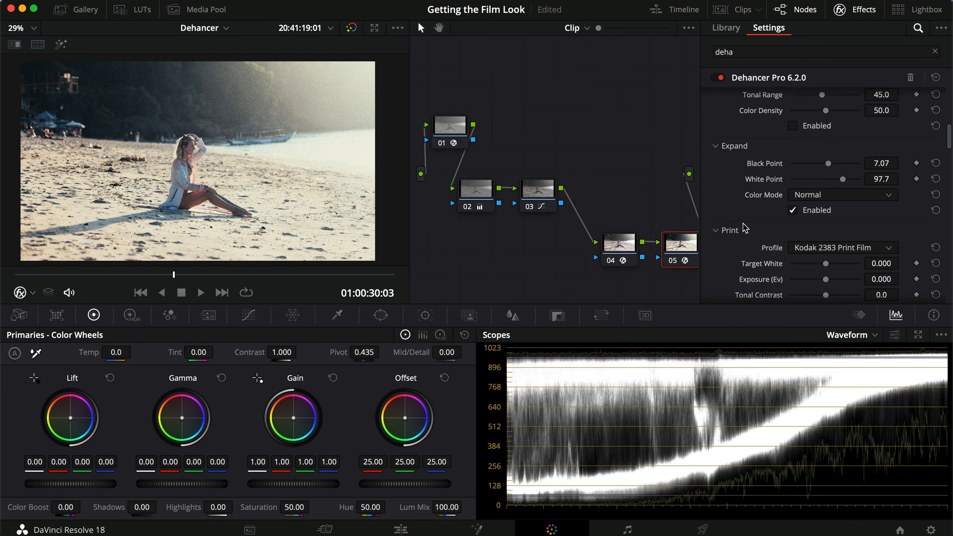
{"action": "scroll", "coordinate": [745, 228], "scroll_direction": "up", "scroll_amount": 1}
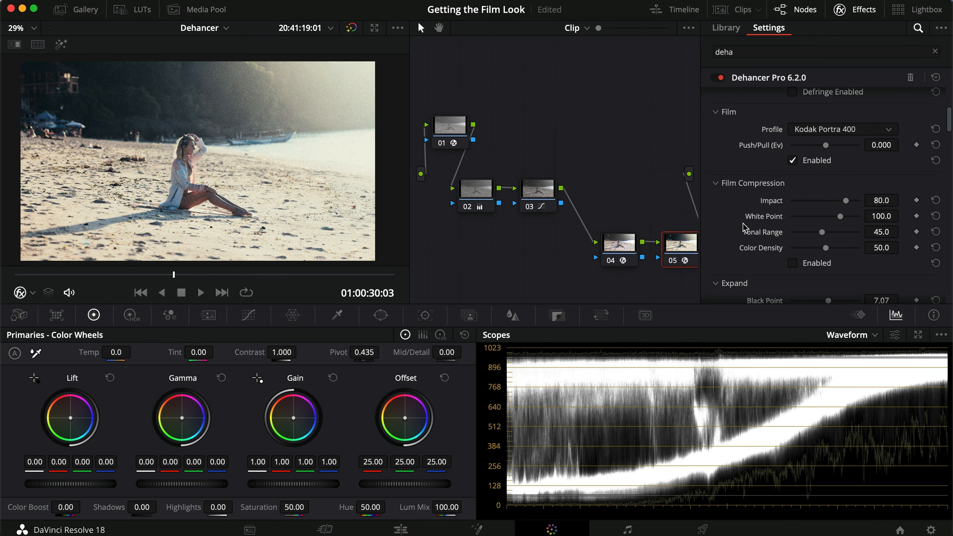
{"action": "scroll", "coordinate": [745, 227], "scroll_direction": "down", "scroll_amount": 3}
{"action": "scroll", "coordinate": [745, 228], "scroll_direction": "down", "scroll_amount": 4}
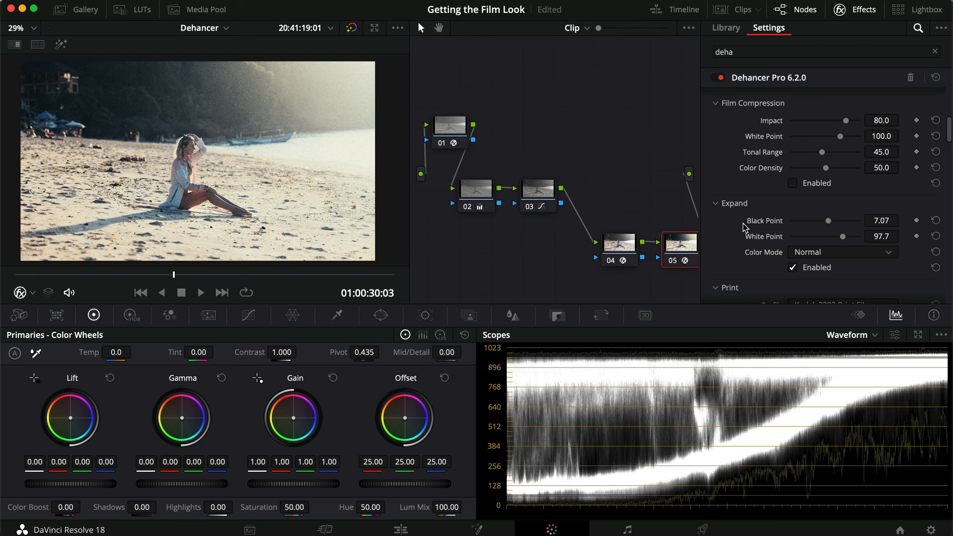
{"action": "left_click_drag", "start_coordinate": [828, 198], "coordinate": [845, 217]}
- In the Print settings, try a Target White of about 1.156, reset it, and set Tonal Contrast to about 1.4
{"action": "scroll", "coordinate": [734, 214], "scroll_direction": "down", "scroll_amount": 3}
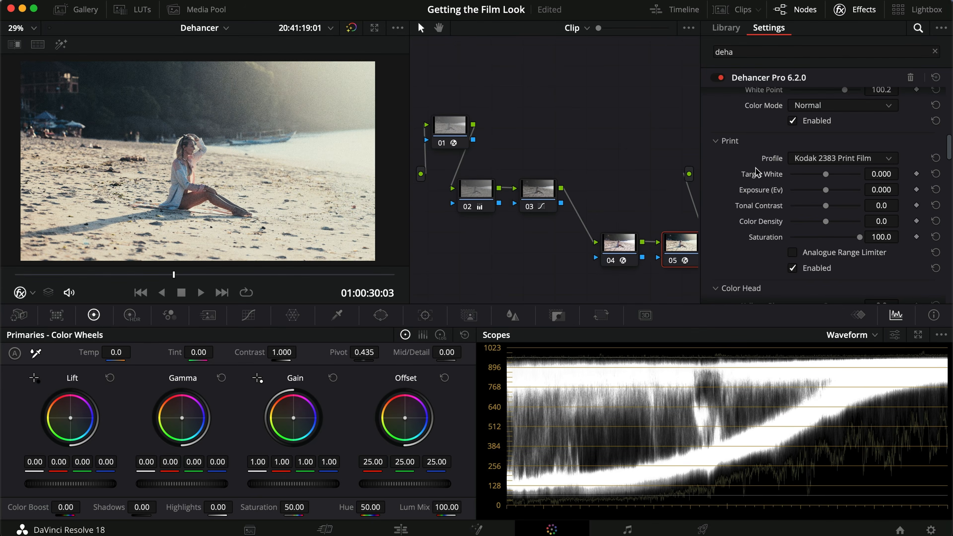
{"action": "mouse_move", "coordinate": [827, 176]}
{"action": "left_mouse_down"}
{"action": "mouse_move", "coordinate": [850, 177]}
{"action": "mouse_move", "coordinate": [801, 180]}
{"action": "mouse_move", "coordinate": [846, 179]}
{"action": "left_mouse_up"}
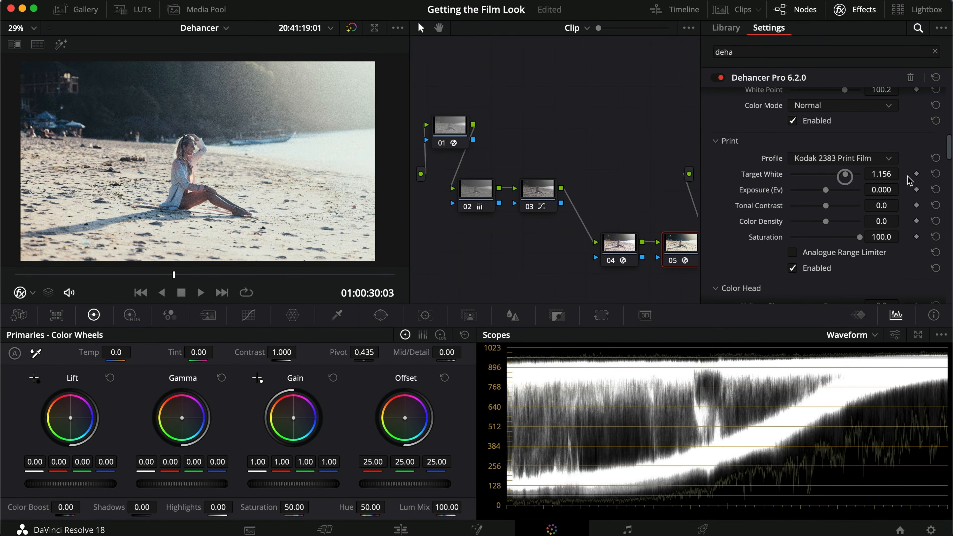
{"action": "left_click", "coordinate": [936, 175]}
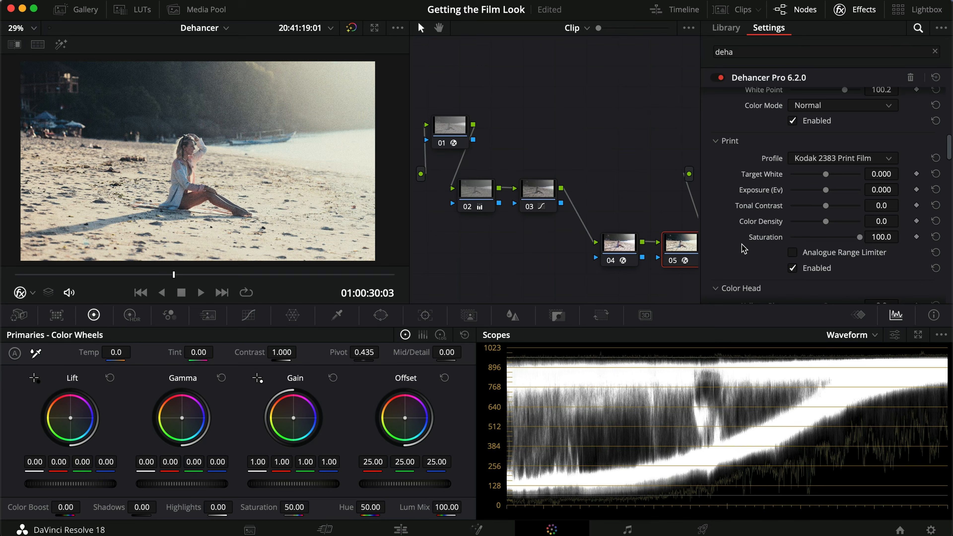
{"action": "scroll", "coordinate": [745, 249], "scroll_direction": "down", "scroll_amount": 2}
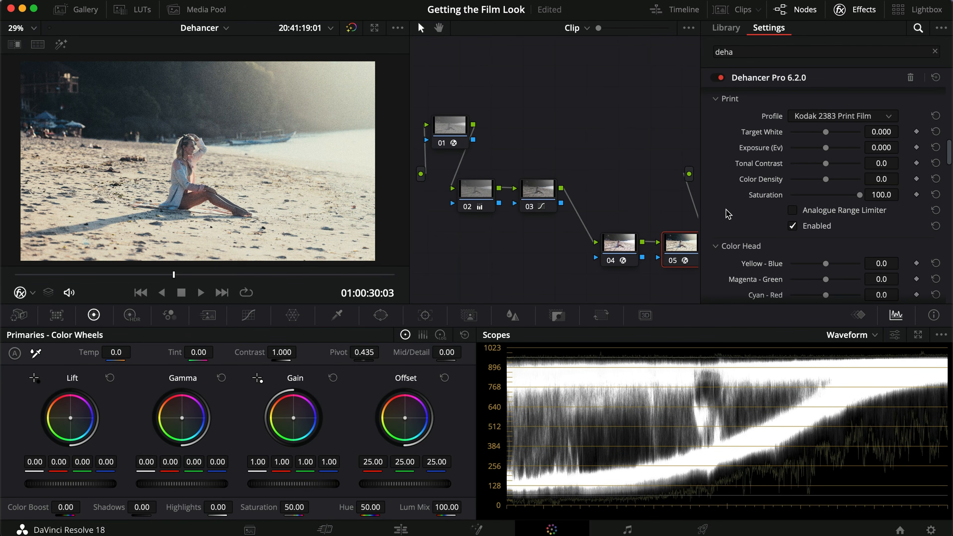
{"action": "mouse_move", "coordinate": [828, 168]}
{"action": "left_mouse_down"}
{"action": "mouse_move", "coordinate": [837, 167]}
{"action": "mouse_move", "coordinate": [815, 167]}
{"action": "mouse_move", "coordinate": [828, 170]}
{"action": "left_mouse_up"}
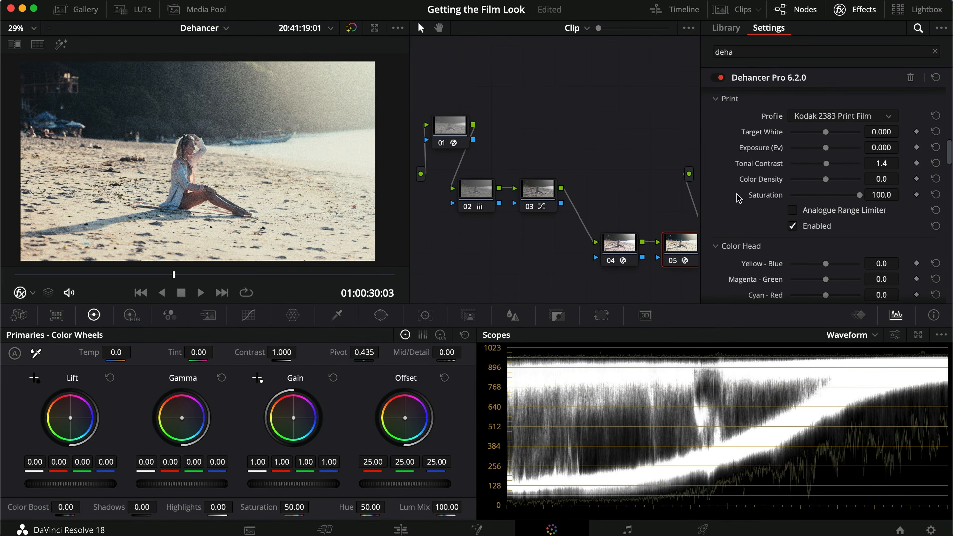
- Enlarge the viewer image to inspect the grain and reduce the Film Grain amount to about 1.9
{"action": "scroll", "coordinate": [738, 198], "scroll_direction": "down", "scroll_amount": 5}
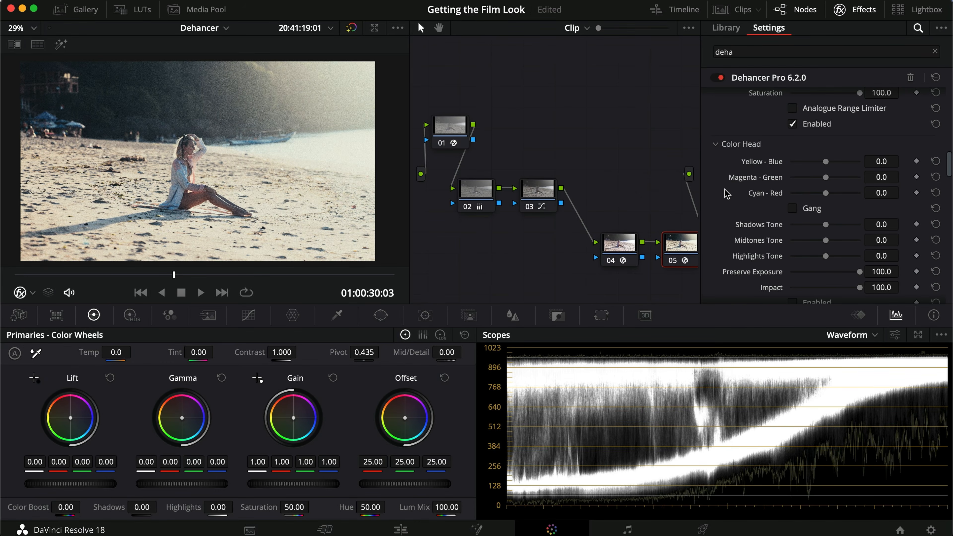
{"action": "scroll", "coordinate": [727, 194], "scroll_direction": "down", "scroll_amount": 10}
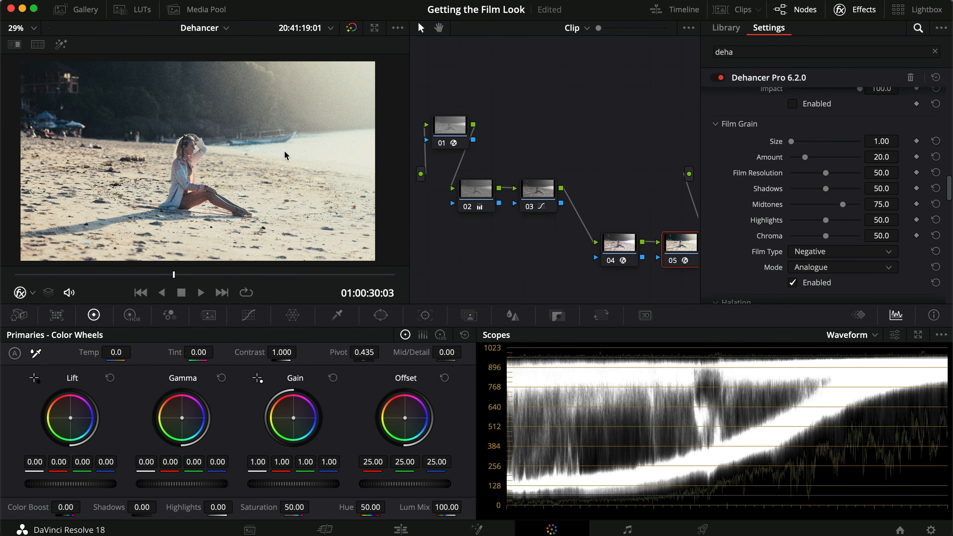
{"action": "scroll", "coordinate": [285, 156], "scroll_direction": "up", "scroll_amount": 8}
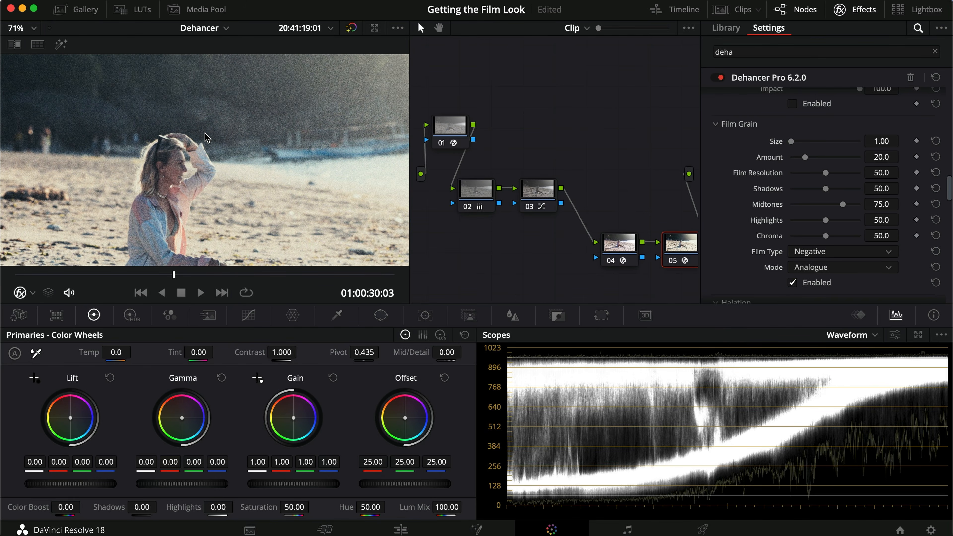
{"action": "left_click_drag", "start_coordinate": [806, 158], "coordinate": [793, 158]}
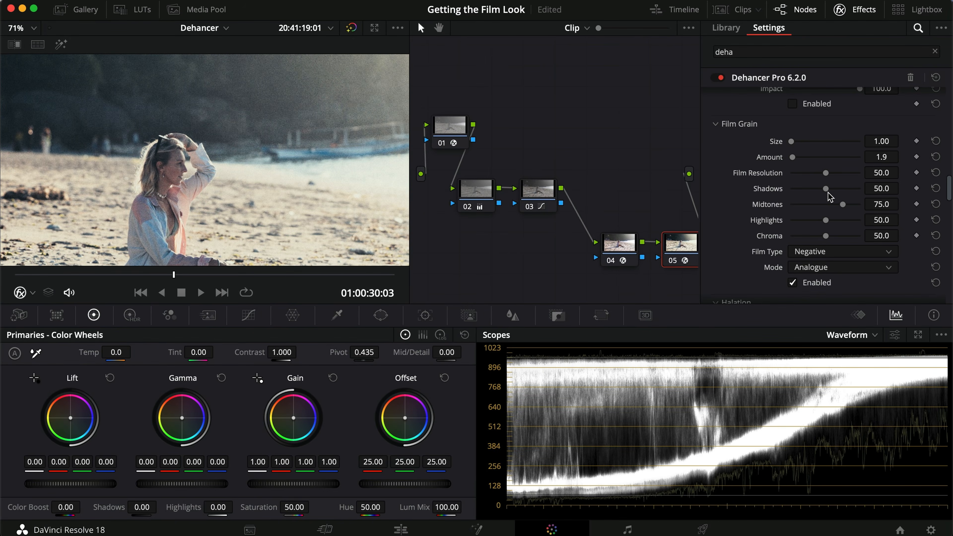
- Set the Film Grain Shadows to about 81.7, Midtones to about 25.7 and Highlights to about 56.9
{"action": "scroll", "coordinate": [378, 199], "scroll_direction": "down", "scroll_amount": 5}
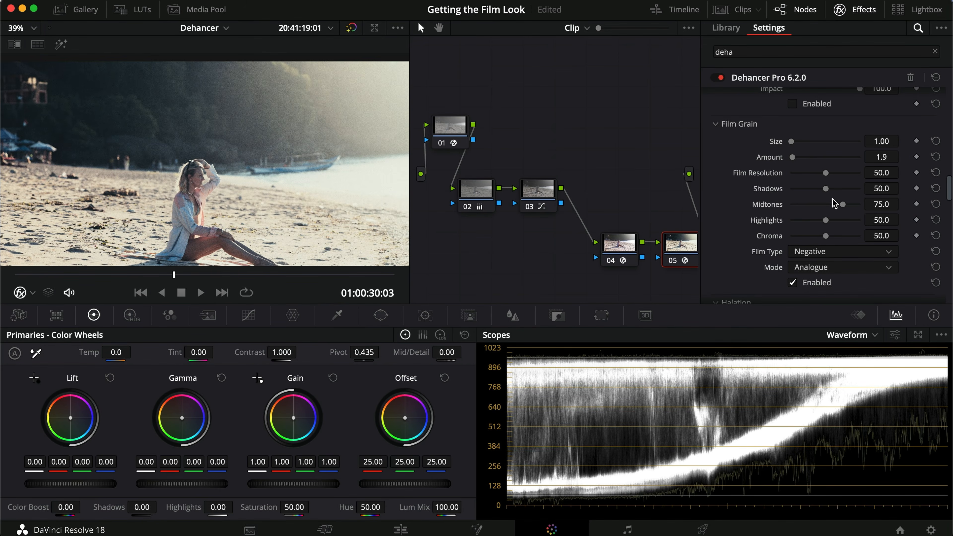
{"action": "mouse_move", "coordinate": [844, 206]}
{"action": "left_mouse_down"}
{"action": "mouse_move", "coordinate": [809, 209]}
{"action": "mouse_move", "coordinate": [828, 189]}
{"action": "mouse_move", "coordinate": [847, 189]}
{"action": "left_mouse_up"}
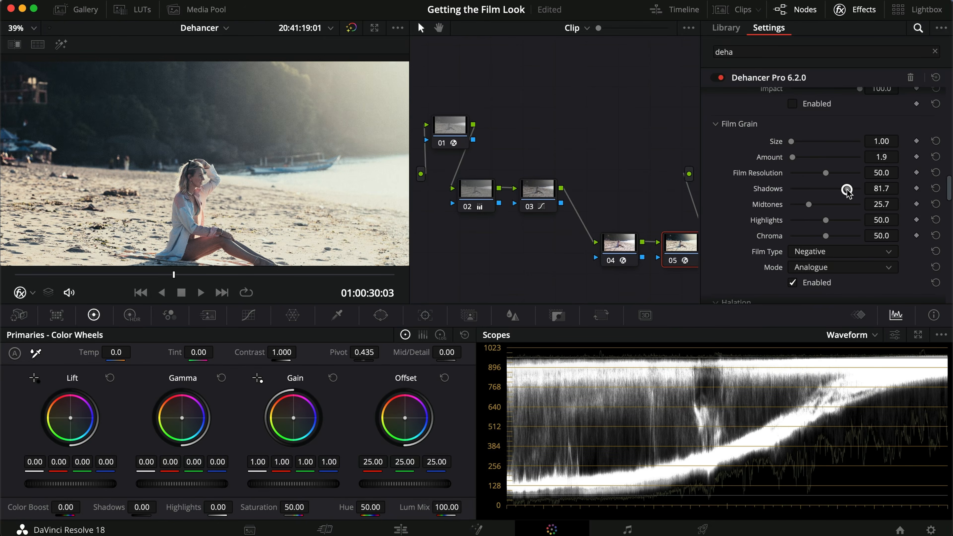
{"action": "left_click_drag", "start_coordinate": [827, 223], "coordinate": [830, 223]}
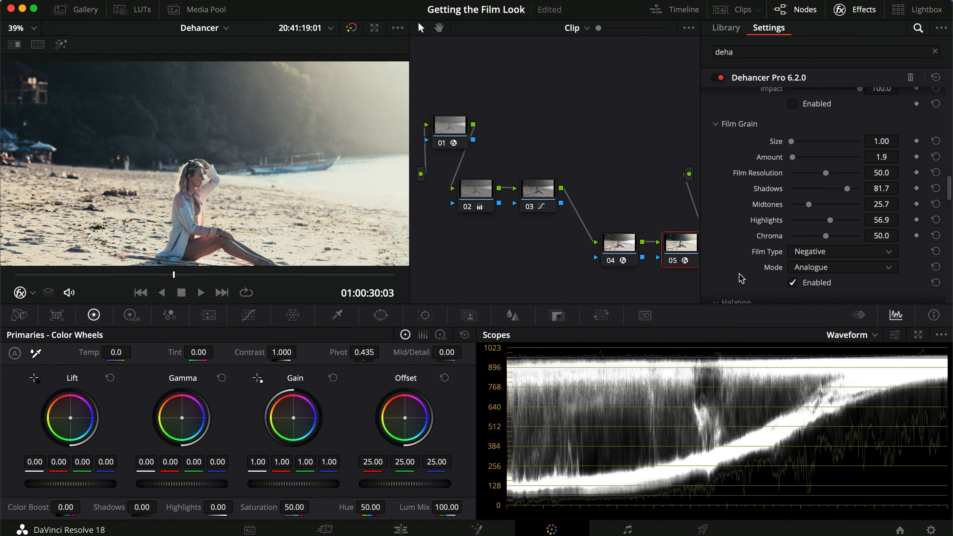
- Compare the enlarged image with the Film Grain effect switched off and on, leaving it enabled
{"action": "left_click", "coordinate": [793, 282]}
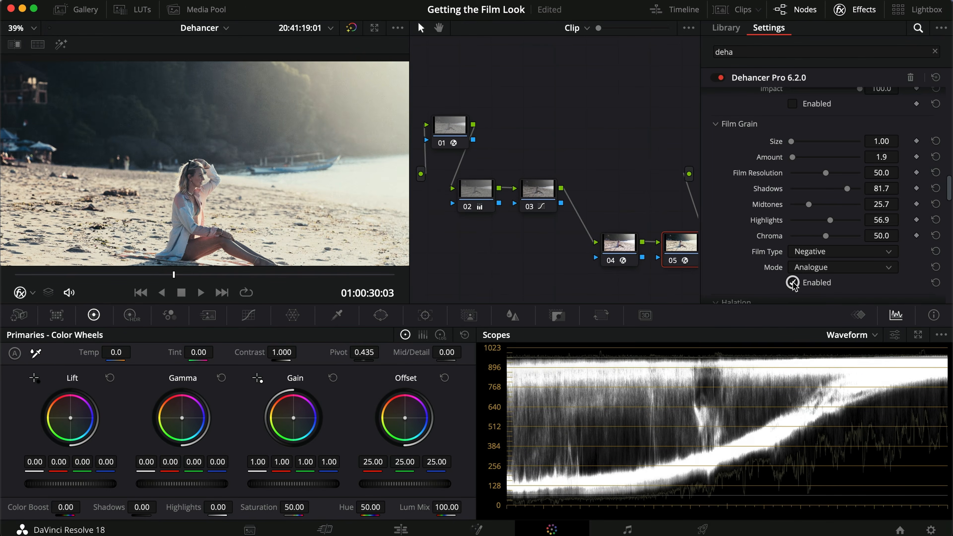
{"action": "scroll", "coordinate": [86, 183], "scroll_direction": "up", "scroll_amount": 3}
{"action": "scroll", "coordinate": [86, 183], "scroll_direction": "up", "scroll_amount": 2}
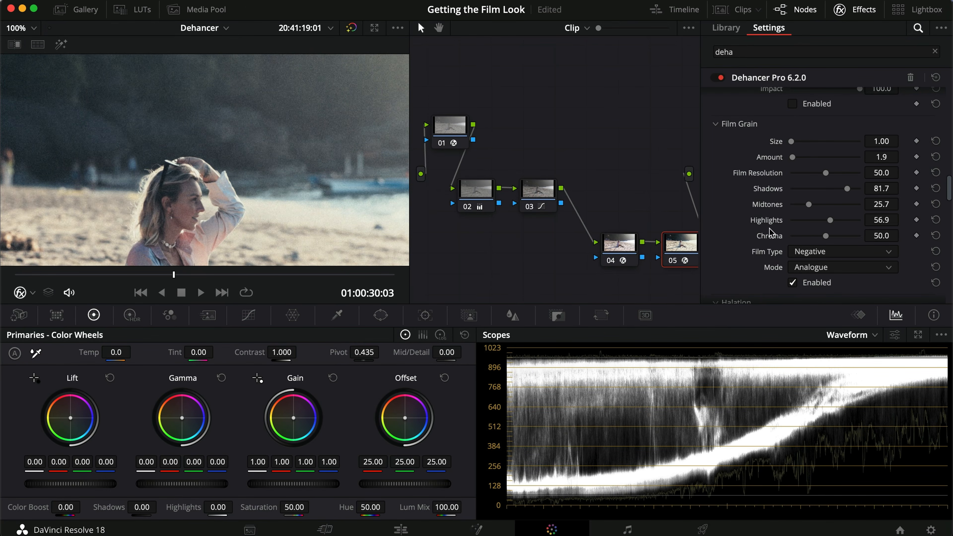
{"action": "left_click", "coordinate": [794, 283]}
{"action": "left_click", "coordinate": [793, 282]}
{"action": "left_click", "coordinate": [794, 283]}
{"action": "left_click", "coordinate": [794, 283]}
{"action": "scroll", "coordinate": [254, 206], "scroll_direction": "down", "scroll_amount": 5}
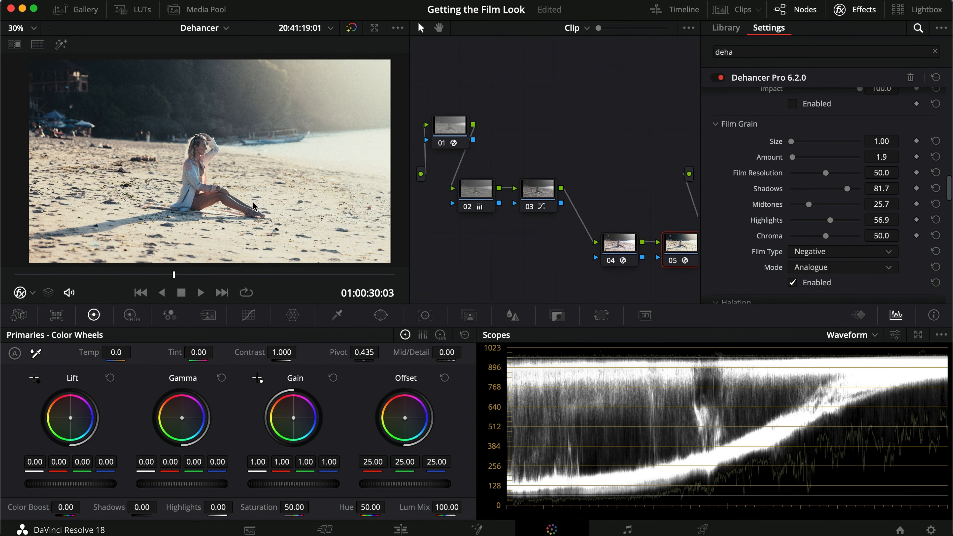
- Try the Halation effect at its default settings on the enlarged image, switching it on and off, and leave it disabled
{"action": "scroll", "coordinate": [728, 256], "scroll_direction": "down", "scroll_amount": 8}
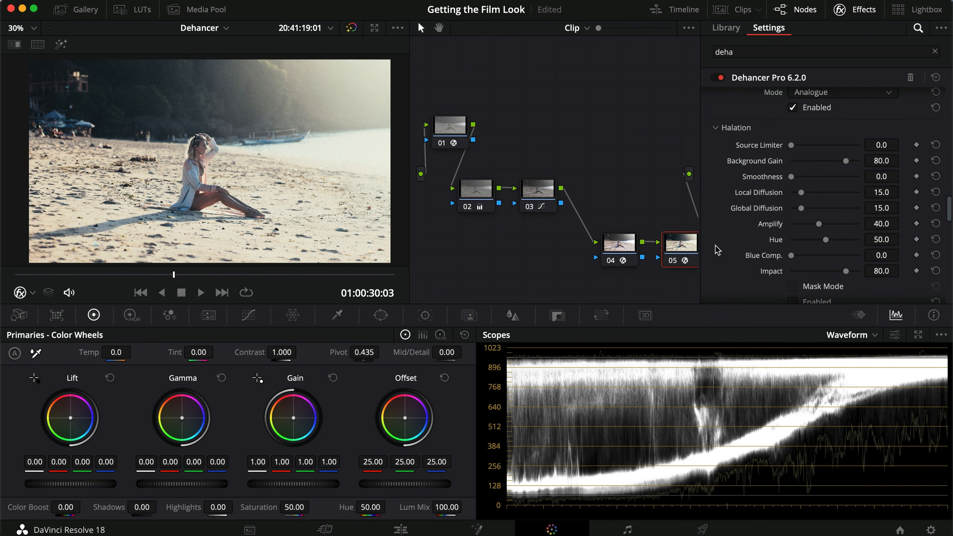
{"action": "scroll", "coordinate": [747, 263], "scroll_direction": "down", "scroll_amount": 2}
{"action": "left_click", "coordinate": [794, 274]}
{"action": "left_click", "coordinate": [793, 274]}
{"action": "scroll", "coordinate": [225, 185], "scroll_direction": "up", "scroll_amount": 5}
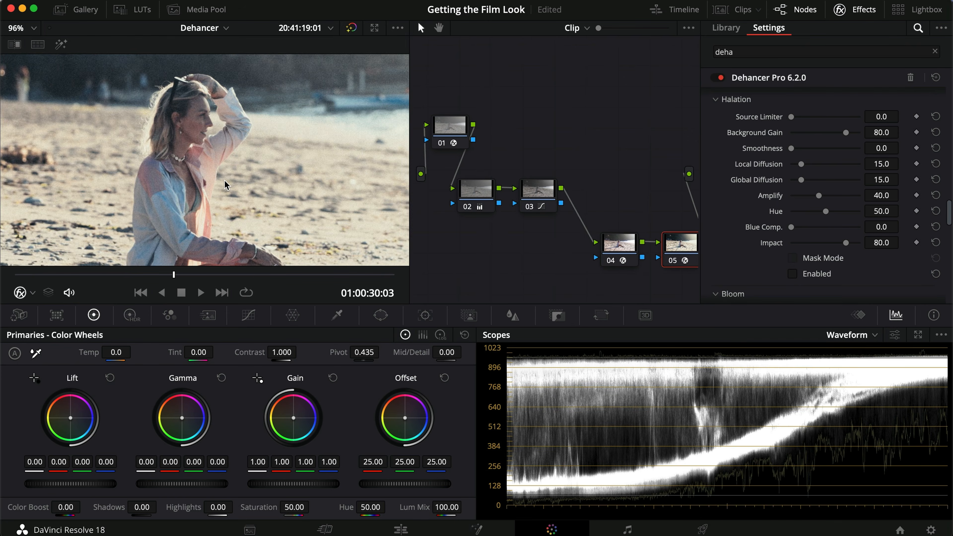
{"action": "scroll", "coordinate": [226, 185], "scroll_direction": "up", "scroll_amount": 2}
{"action": "left_click", "coordinate": [794, 274]}
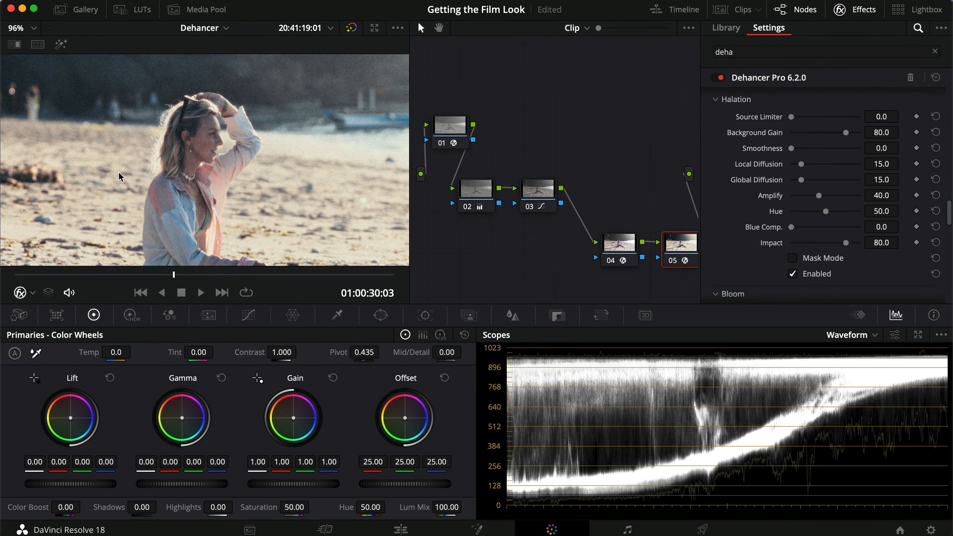
{"action": "left_click", "coordinate": [793, 273]}
- Enable Bloom and set its Highlights to about 54.2 and Details to about 73.4
{"action": "scroll", "coordinate": [770, 263], "scroll_direction": "down", "scroll_amount": 5}
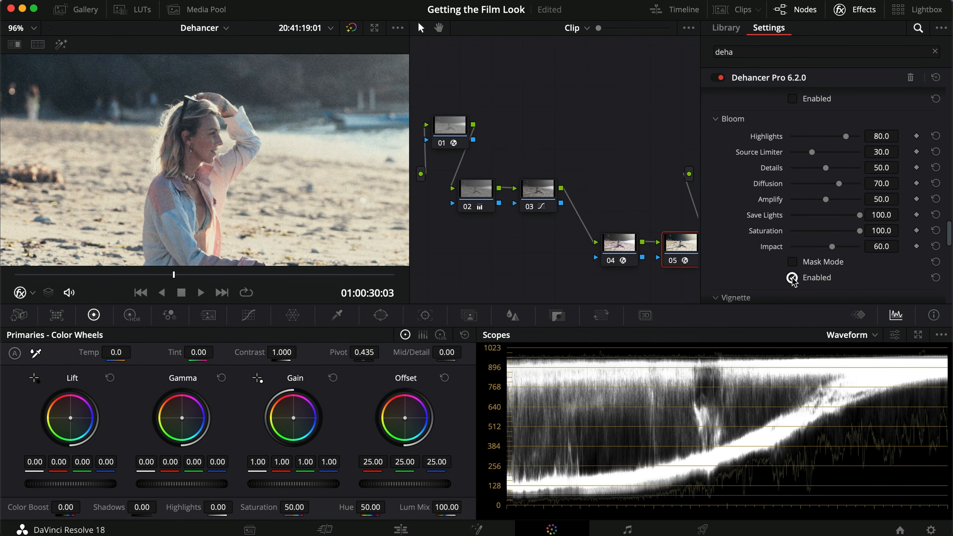
{"action": "left_click", "coordinate": [793, 278]}
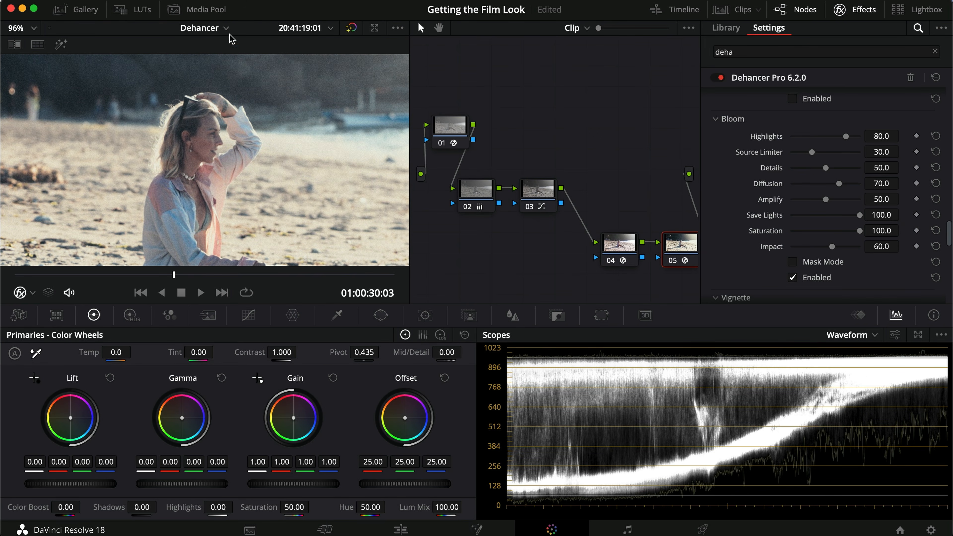
{"action": "scroll", "coordinate": [198, 171], "scroll_direction": "down", "scroll_amount": 4}
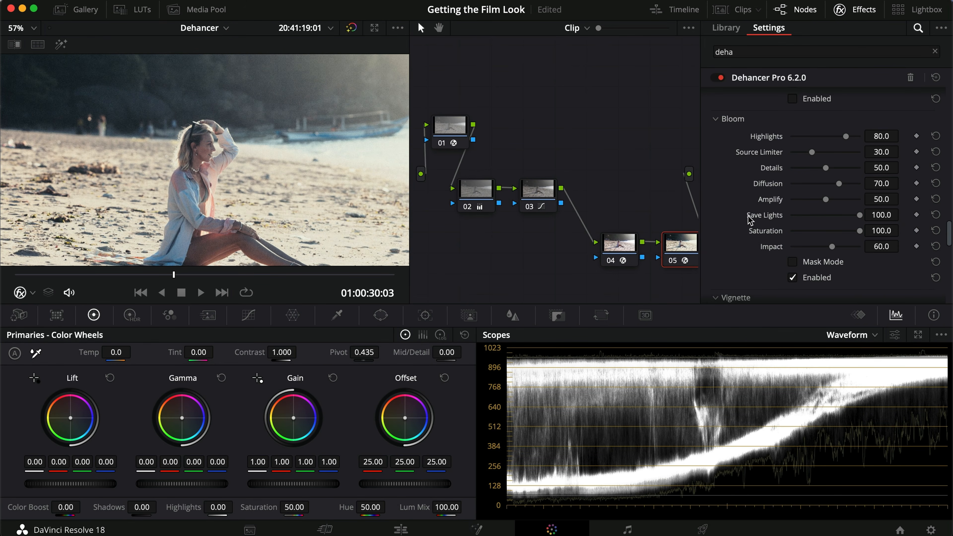
{"action": "left_click_drag", "start_coordinate": [844, 136], "coordinate": [826, 136]}
{"action": "left_click_drag", "start_coordinate": [825, 169], "coordinate": [843, 169]}
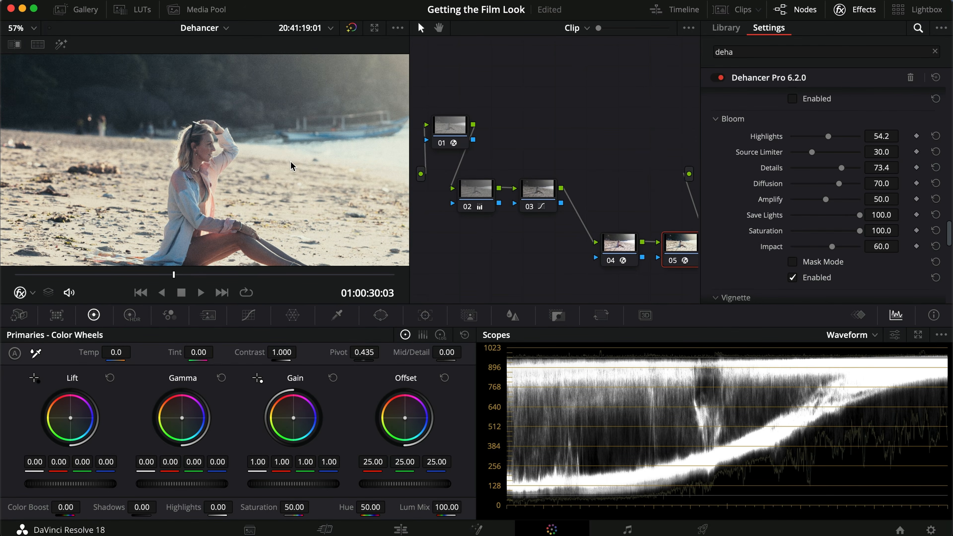
- Compare the shot with the Bloom effect switched off and on, leaving it enabled
{"action": "left_click", "coordinate": [793, 278]}
{"action": "left_click", "coordinate": [795, 277]}
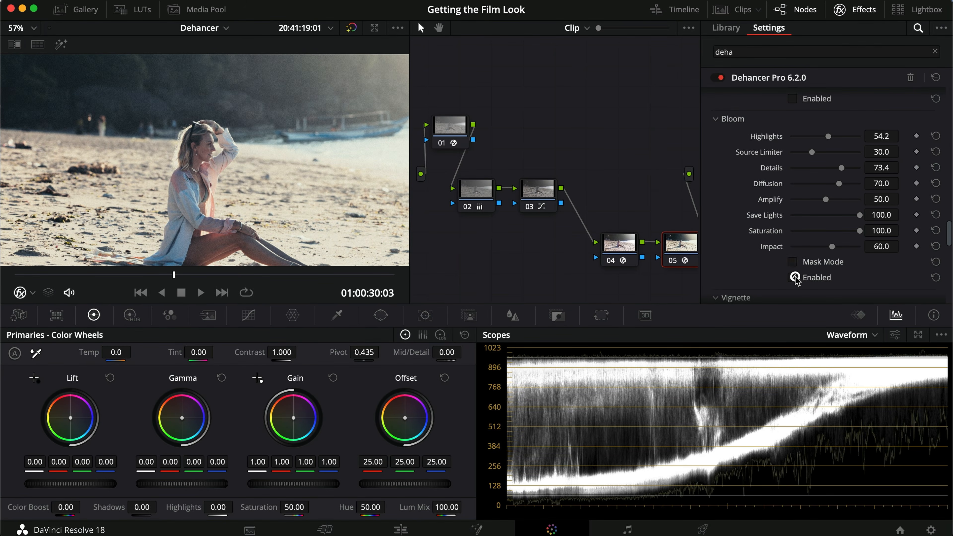
{"action": "left_click", "coordinate": [795, 277]}
{"action": "left_click", "coordinate": [795, 278]}
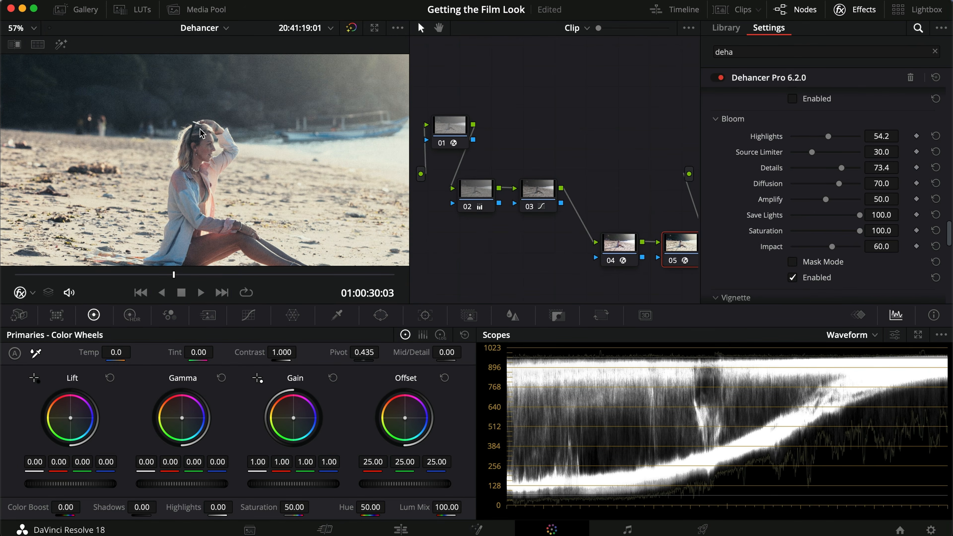
- Compare the graded and ungraded seated beach shot in the full-screen viewer
{"action": "key", "text": "super+f"}
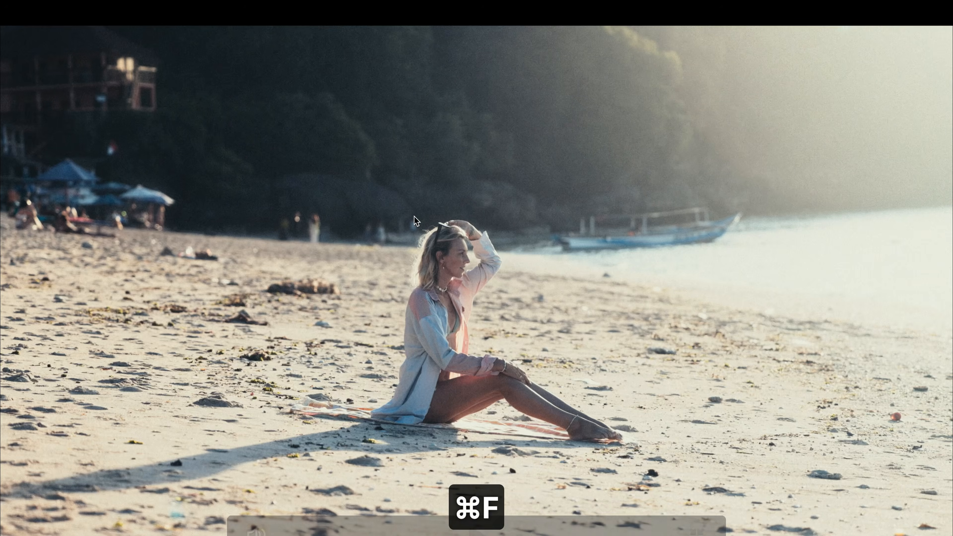
{"action": "key", "text": "super+d"}
{"action": "key", "text": "super+d"}
{"action": "key", "text": "super+d"}
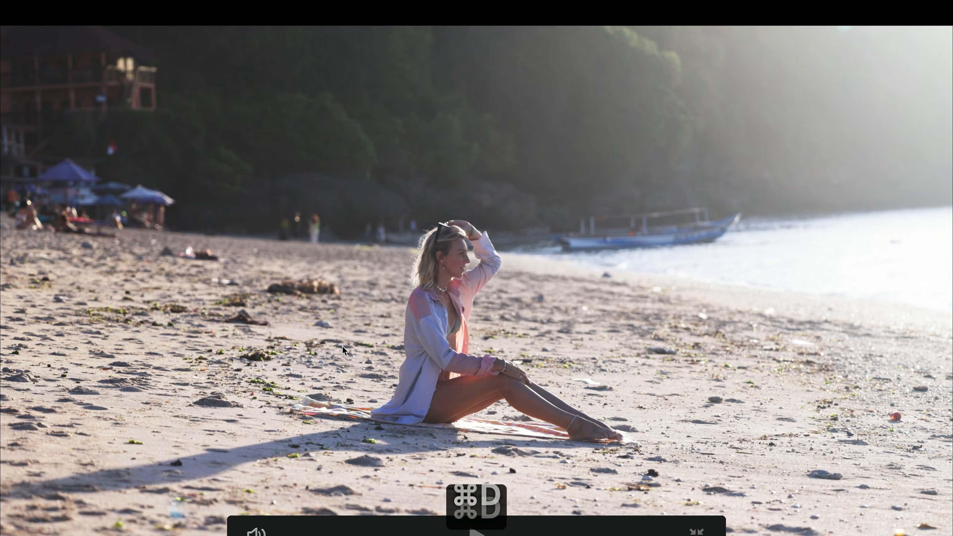
{"action": "key", "text": "super+d"}
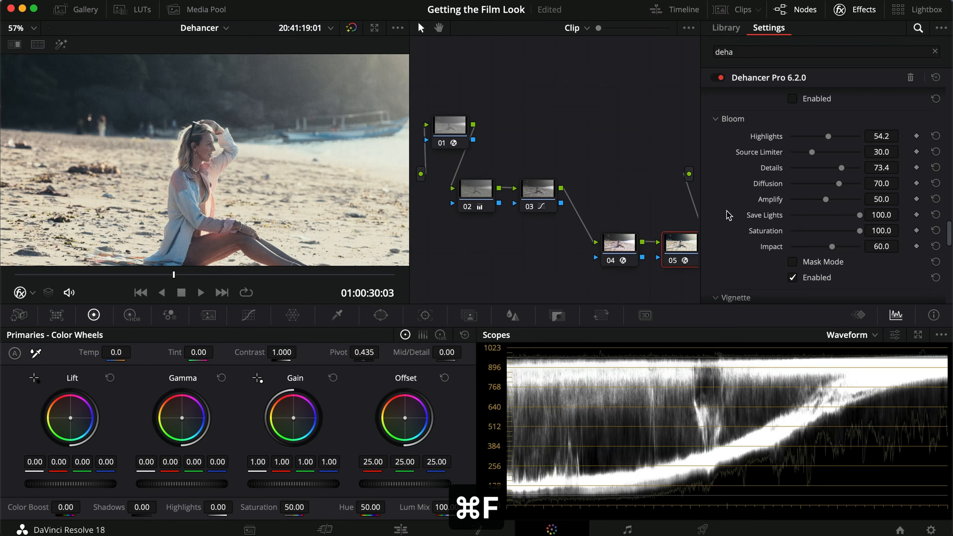
- Fit the whole frame in view and try the Vignette effect on and off, leaving it disabled
{"action": "scroll", "coordinate": [729, 216], "scroll_direction": "down", "scroll_amount": 5}
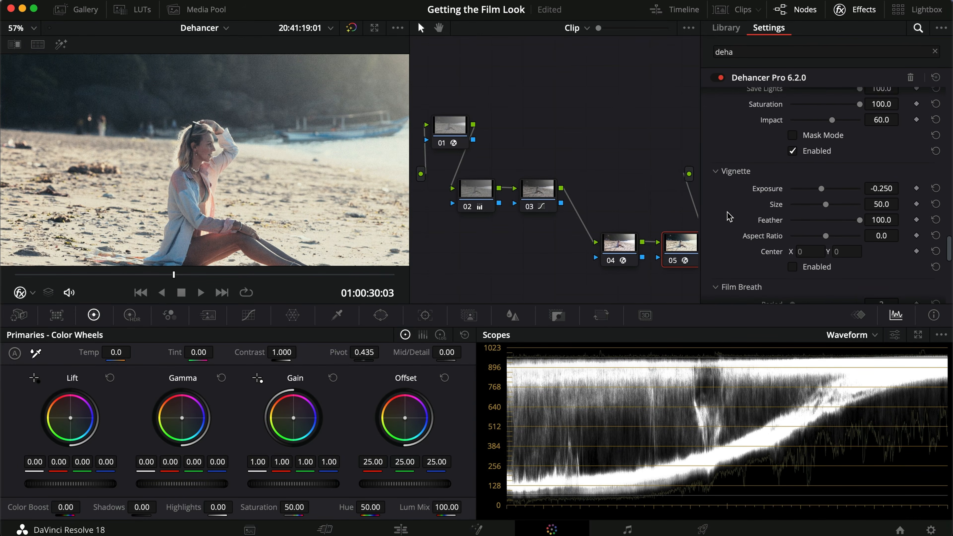
{"action": "scroll", "coordinate": [729, 217], "scroll_direction": "down", "scroll_amount": 3}
{"action": "scroll", "coordinate": [377, 239], "scroll_direction": "down", "scroll_amount": 4}
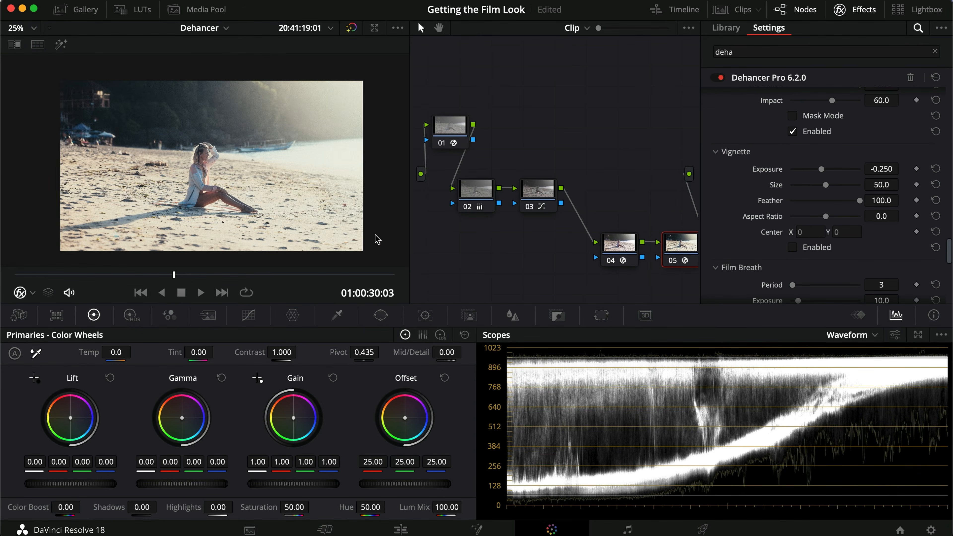
{"action": "left_click", "coordinate": [793, 249]}
{"action": "left_click", "coordinate": [794, 248]}
{"action": "left_click", "coordinate": [793, 249]}
{"action": "left_click", "coordinate": [793, 248]}
- Look over the remaining Dehancer sections, close the effects settings, and nudge node 05 slightly in the node graph
{"action": "scroll", "coordinate": [736, 244], "scroll_direction": "down", "scroll_amount": 8}
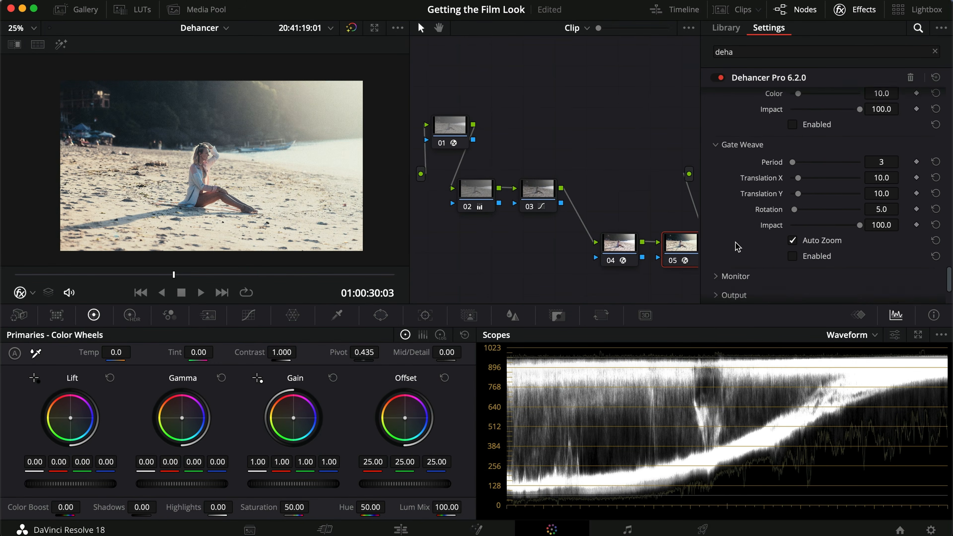
{"action": "scroll", "coordinate": [736, 247], "scroll_direction": "up", "scroll_amount": 20}
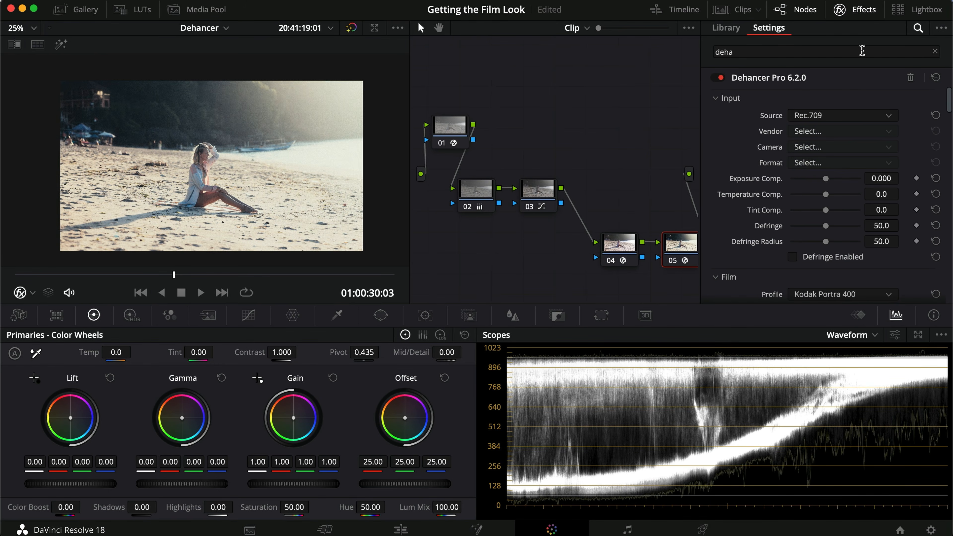
{"action": "left_click", "coordinate": [864, 9]}
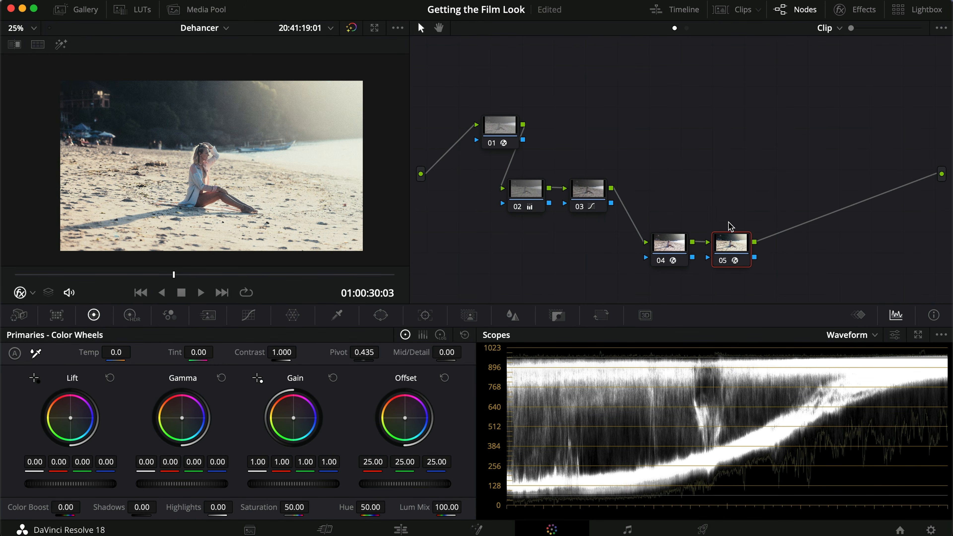
{"action": "left_click_drag", "start_coordinate": [734, 241], "coordinate": [736, 241]}
- Bypass and restore the node 05 grade on the seated shot, checking it again at full-screen size
{"action": "key", "text": "super+d"}
{"action": "key", "text": "super+d"}
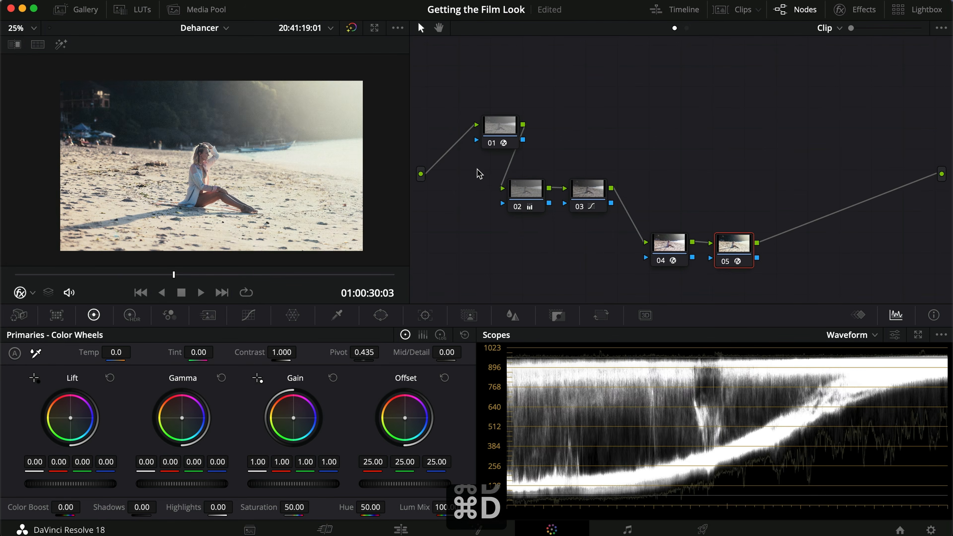
{"action": "key", "text": "super+f"}
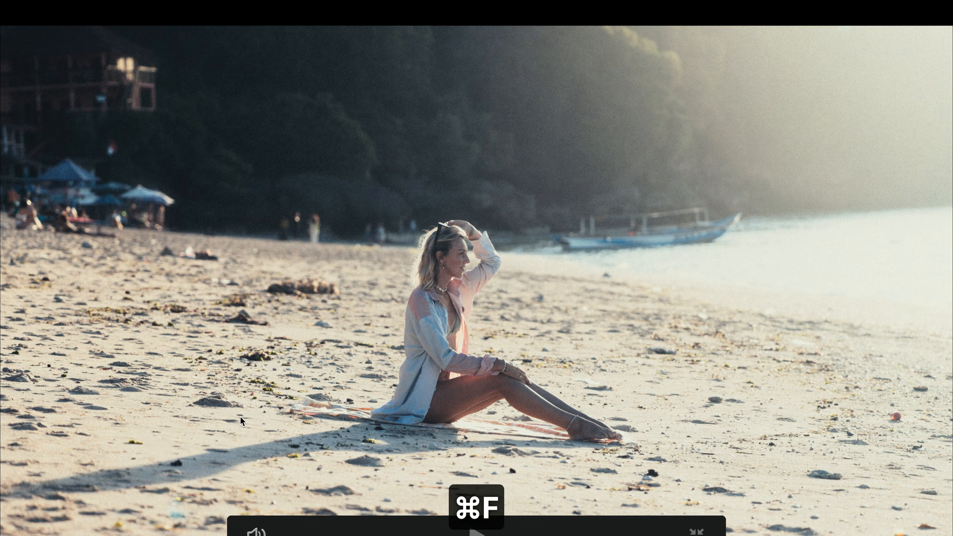
{"action": "key", "text": "super+d"}
- Compare the graded and ungraded versions of the walking beach shot in the full-screen viewer
{"action": "key", "text": "super+d"}
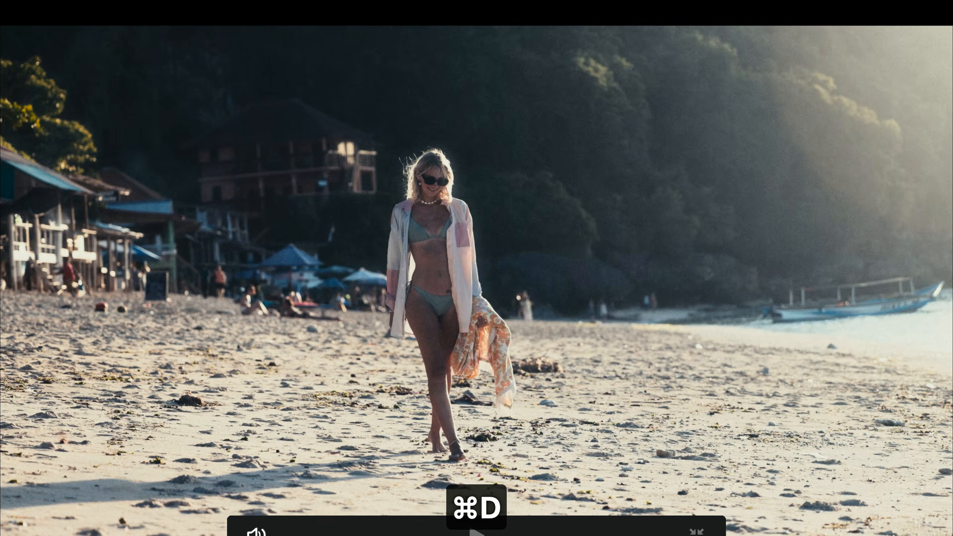
{"action": "key", "text": "super+d"}
{"action": "key", "text": "super+d"}
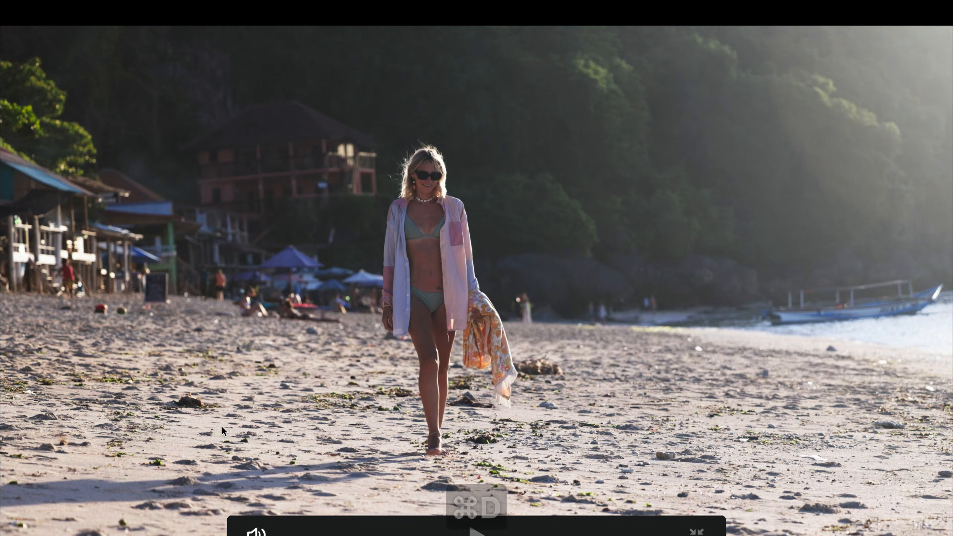
{"action": "key", "text": "super+d"}
{"action": "key", "text": "super+d"}
{"action": "key", "text": "super+d"}
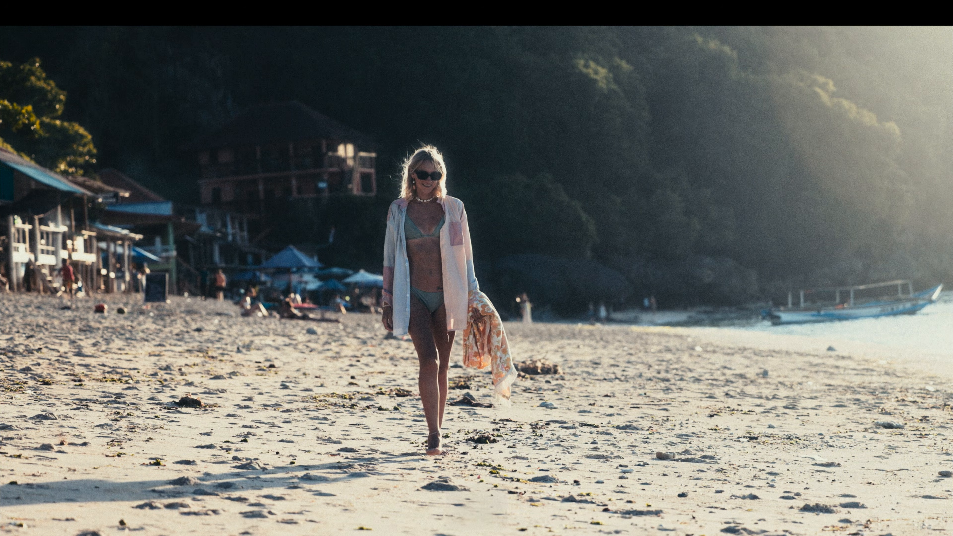
{"action": "key", "text": "super+b"}
{"action": "key", "text": "super+b"}
{"action": "key", "text": "super+d"}
{"action": "key", "text": "super+d"}
{"action": "key", "text": "super+d"}
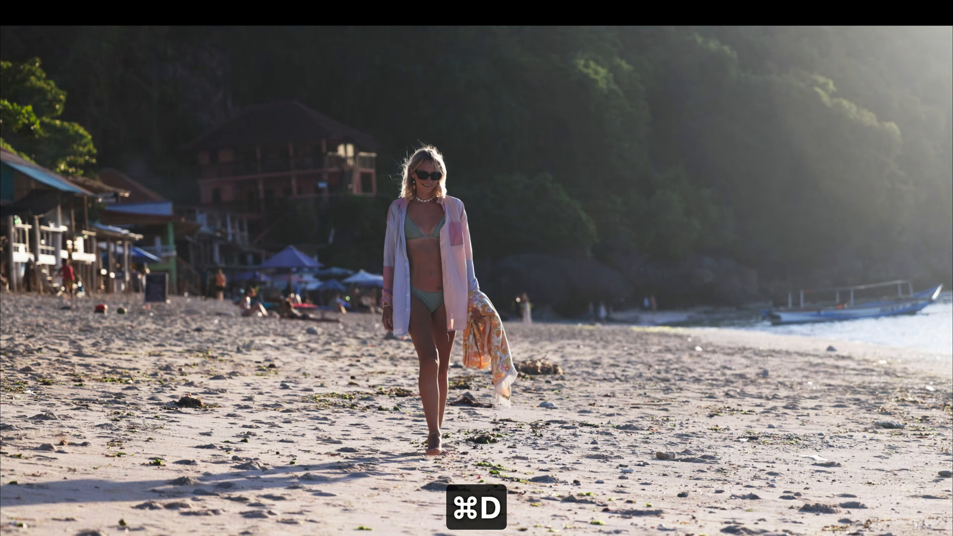
{"action": "key", "text": "super+f"}
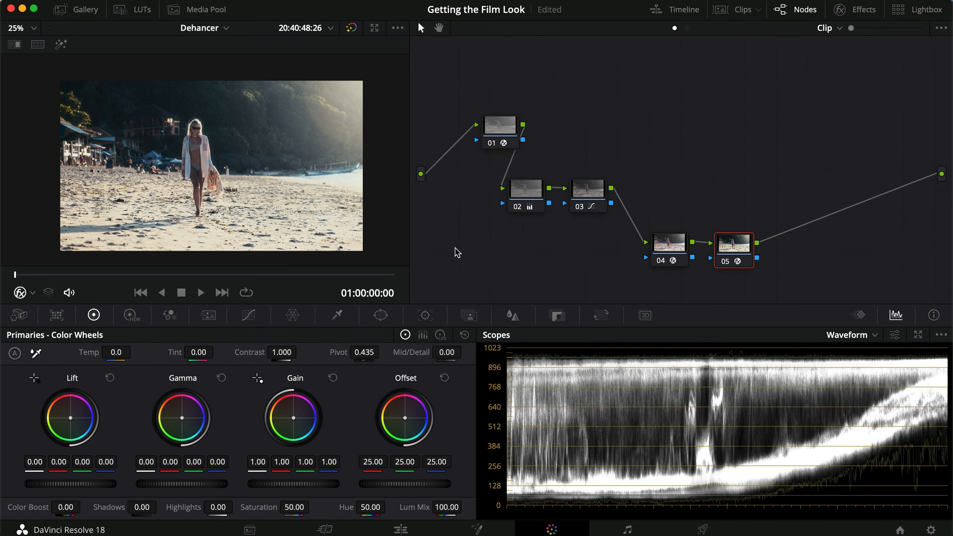
{"action": "key", "text": "super+f"}
{"action": "key", "text": "super+d"}
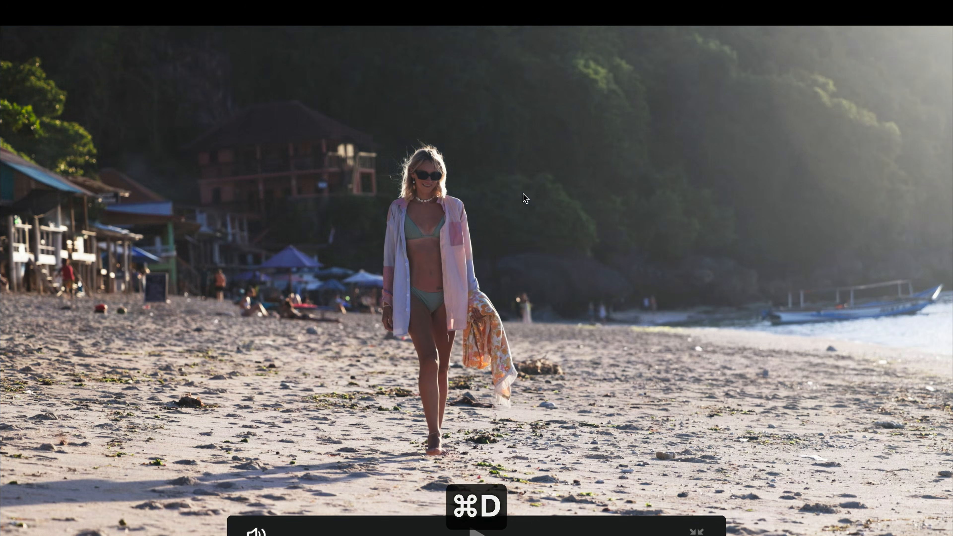
{"action": "key", "text": "super+f"}
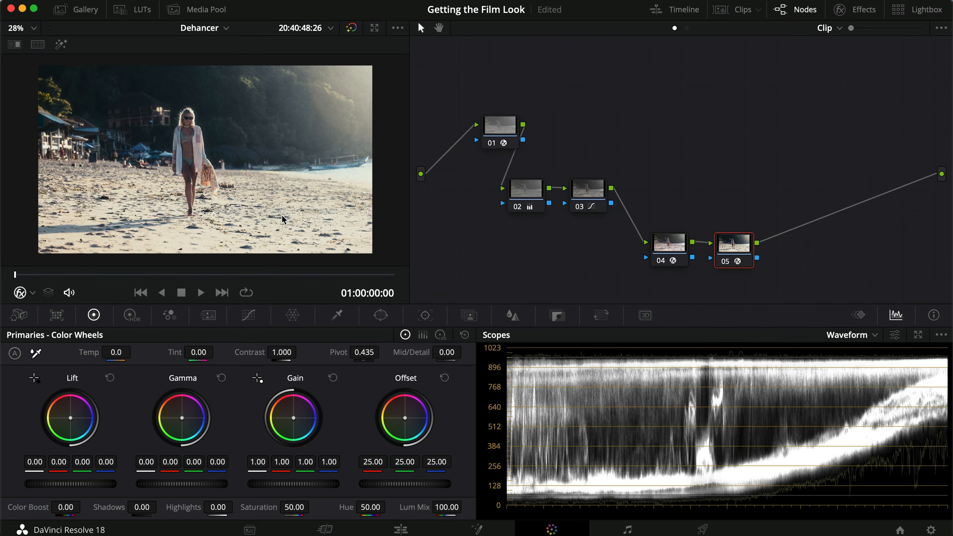
- Show the gallery stills and turn on the image wipe to compare the walking shot with the reference still
{"action": "left_click", "coordinate": [124, 16]}
{"action": "left_click", "coordinate": [122, 12]}
{"action": "left_click", "coordinate": [77, 12]}
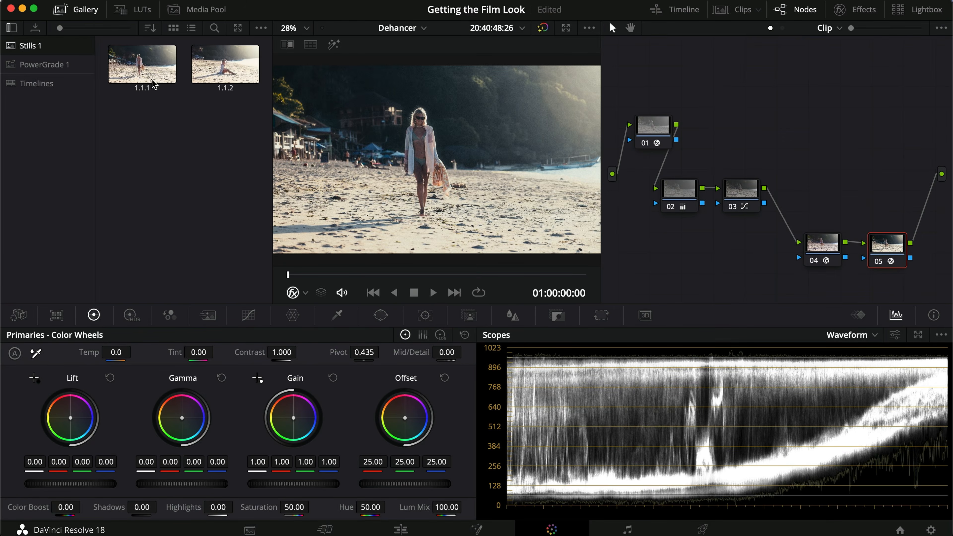
{"action": "left_click_drag", "start_coordinate": [288, 276], "coordinate": [218, 277]}
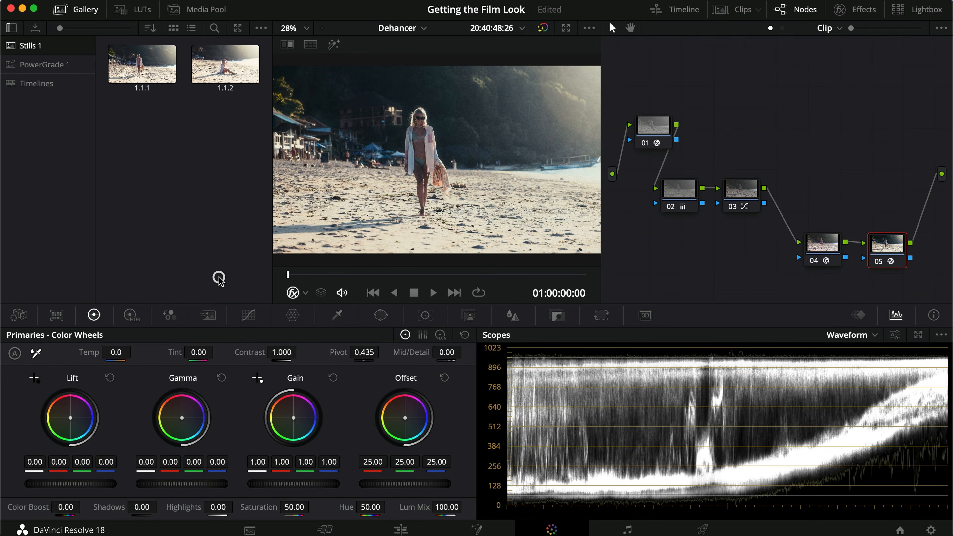
{"action": "left_click", "coordinate": [287, 44]}
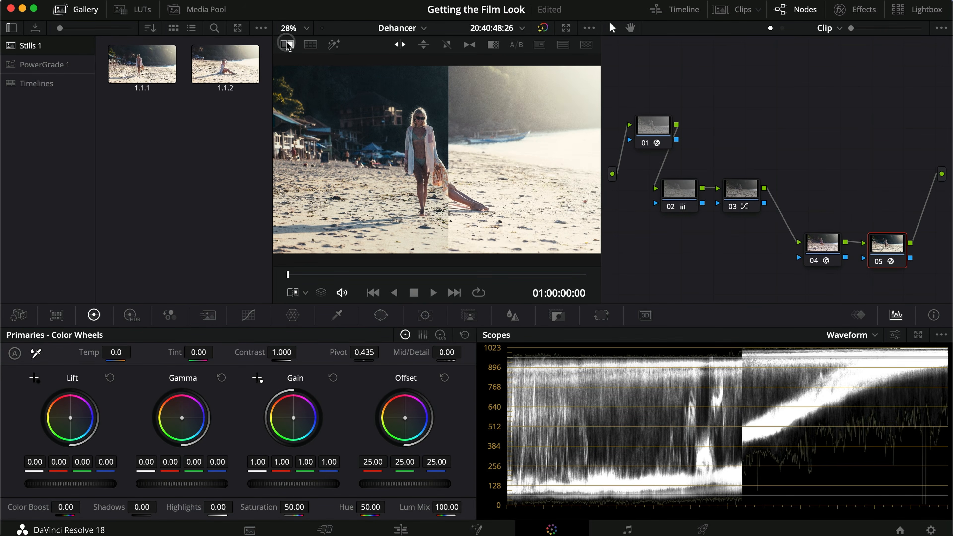
- Wipe against still 1.1.1, moving the split onto the walking woman, and inspect the comparison close up and at full-screen size
{"action": "left_click", "coordinate": [140, 65]}
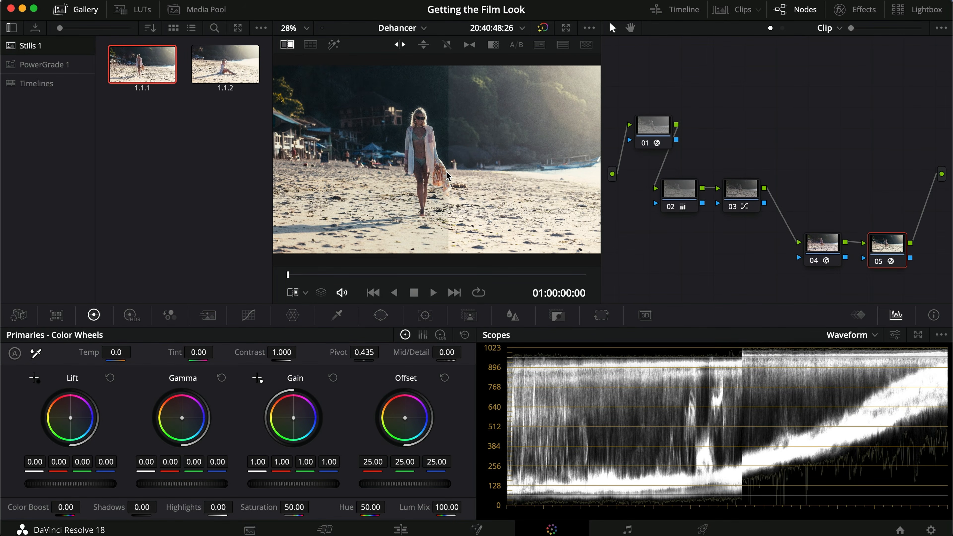
{"action": "left_click_drag", "start_coordinate": [447, 172], "coordinate": [417, 150]}
{"action": "scroll", "coordinate": [418, 144], "scroll_direction": "up", "scroll_amount": 5}
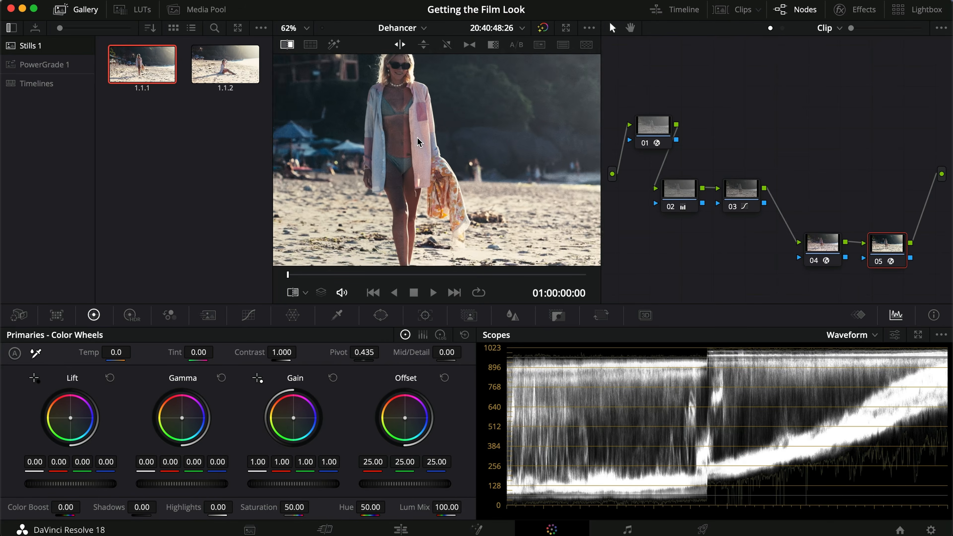
{"action": "scroll", "coordinate": [419, 142], "scroll_direction": "down", "scroll_amount": 5}
{"action": "key", "text": "super+f"}
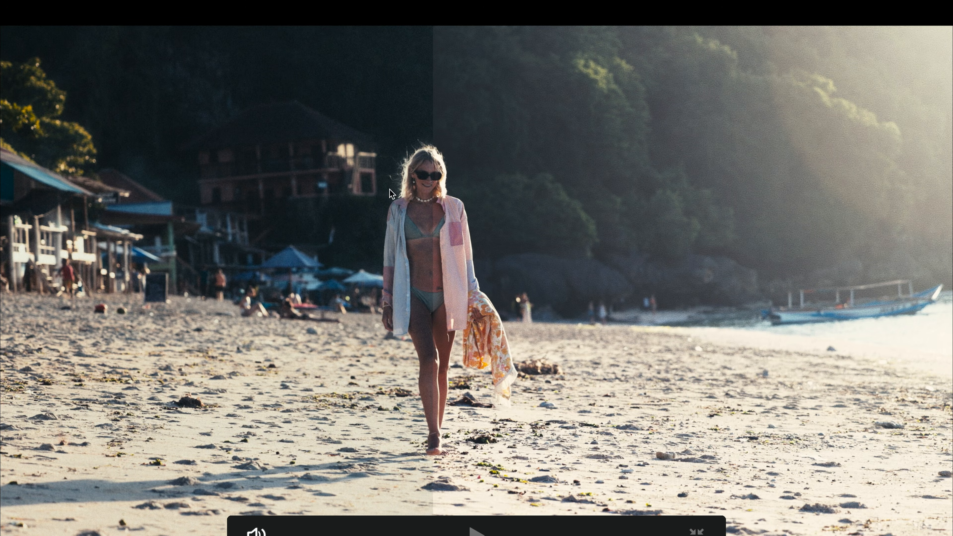
{"action": "key", "text": "super+f"}
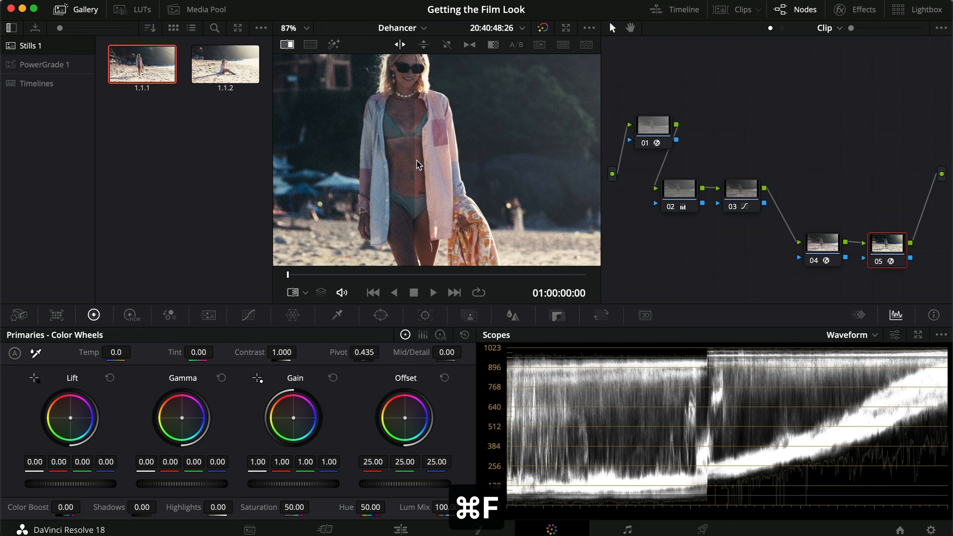
- Sweep the wipe split back and forth across the walking woman and background to compare the two grades
{"action": "mouse_move", "coordinate": [475, 148]}
{"action": "left_mouse_down"}
{"action": "mouse_move", "coordinate": [525, 145]}
{"action": "mouse_move", "coordinate": [330, 154]}
{"action": "mouse_move", "coordinate": [488, 157]}
{"action": "left_mouse_up"}
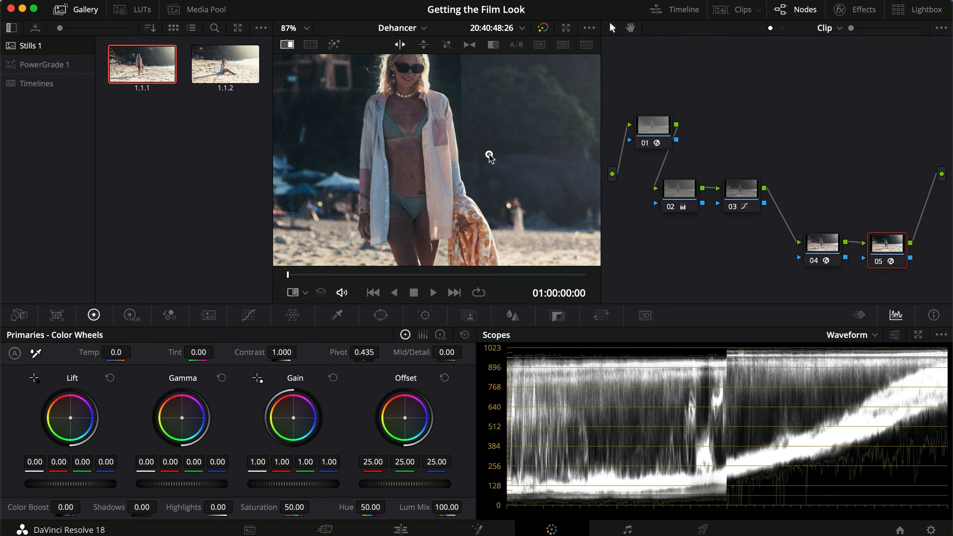
{"action": "scroll", "coordinate": [492, 154], "scroll_direction": "down", "scroll_amount": 5}
{"action": "left_click_drag", "start_coordinate": [453, 167], "coordinate": [415, 178]}
{"action": "left_click_drag", "start_coordinate": [492, 180], "coordinate": [457, 173]}
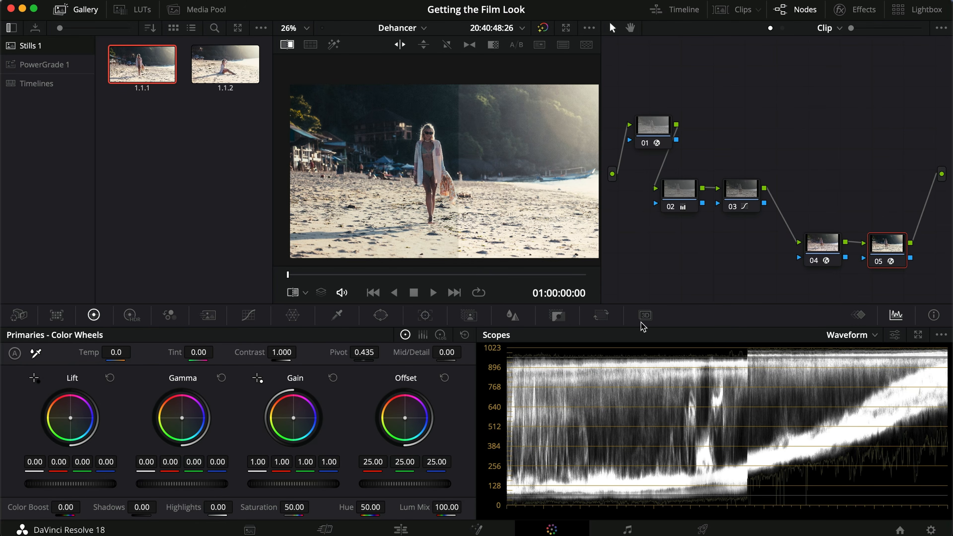
{"action": "left_click_drag", "start_coordinate": [453, 190], "coordinate": [399, 222]}
- Switch the wipe reference to still 1.1.2 and go to the seated shot at 01:00:29:21 to compare it
{"action": "left_click", "coordinate": [225, 64]}
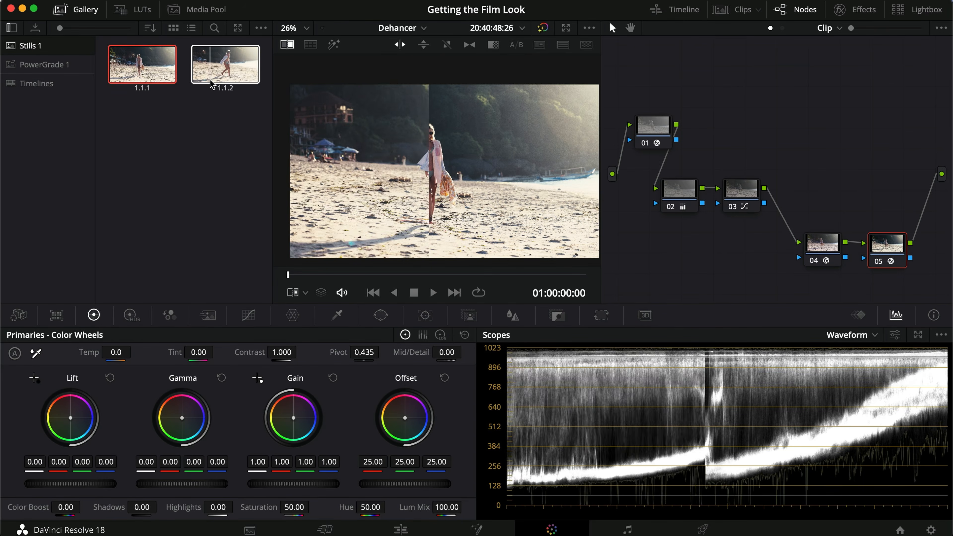
{"action": "left_click_drag", "start_coordinate": [352, 276], "coordinate": [411, 276]}
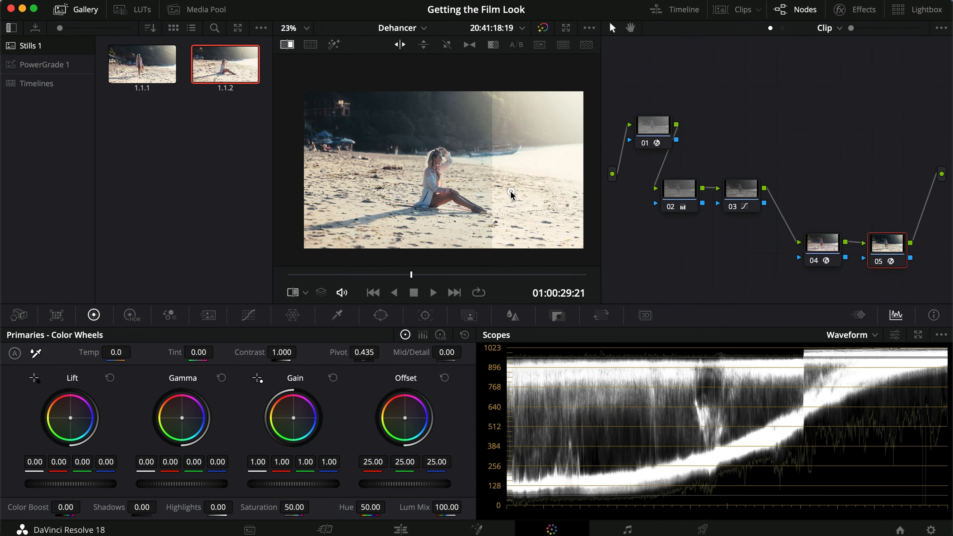